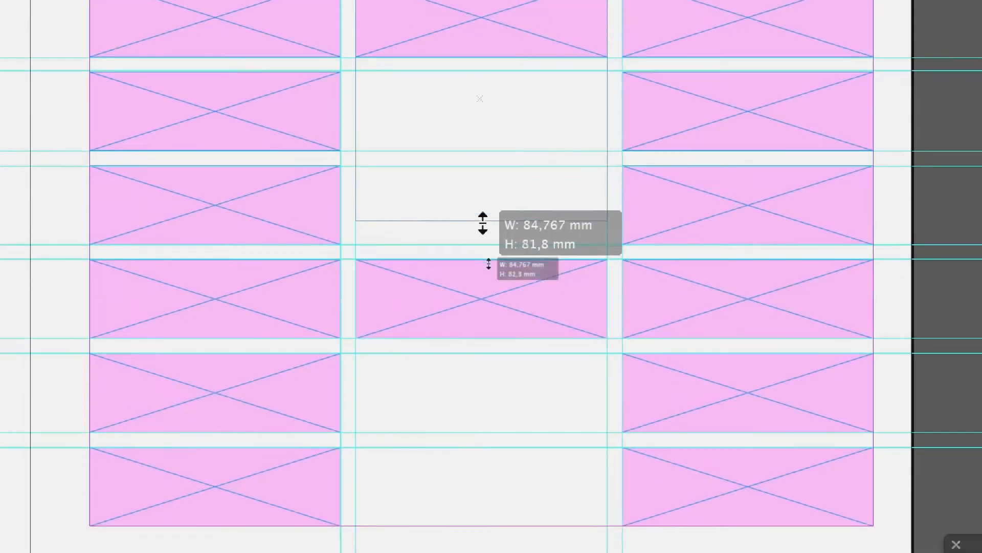
Stretch the lower frame of the right page's middle column down to the bottom margin so it spans three rows
click(483, 250)
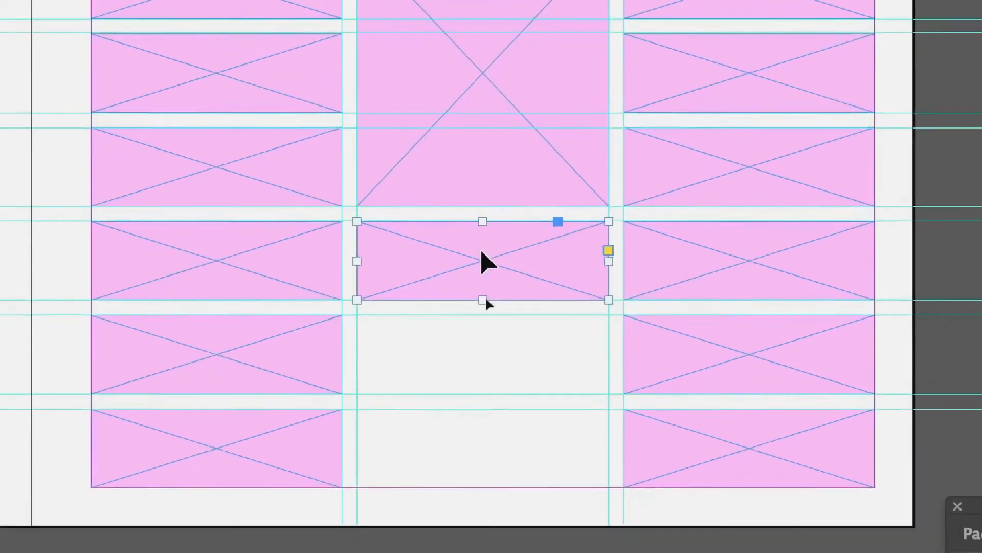
drag(484, 308, 483, 358)
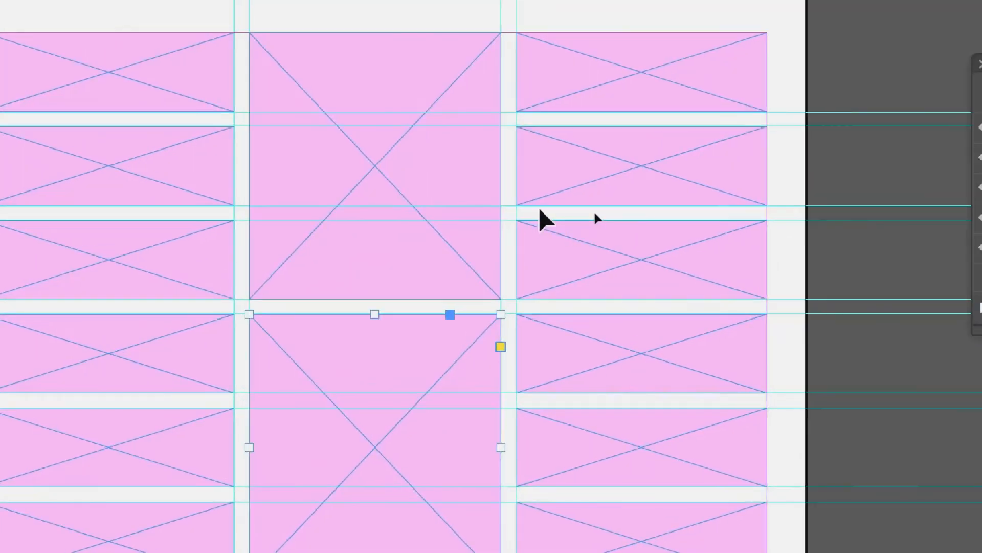
Delete the second, third, fifth and sixth frames of the right page's outer column
click(586, 187)
key(Delete)
click(603, 259)
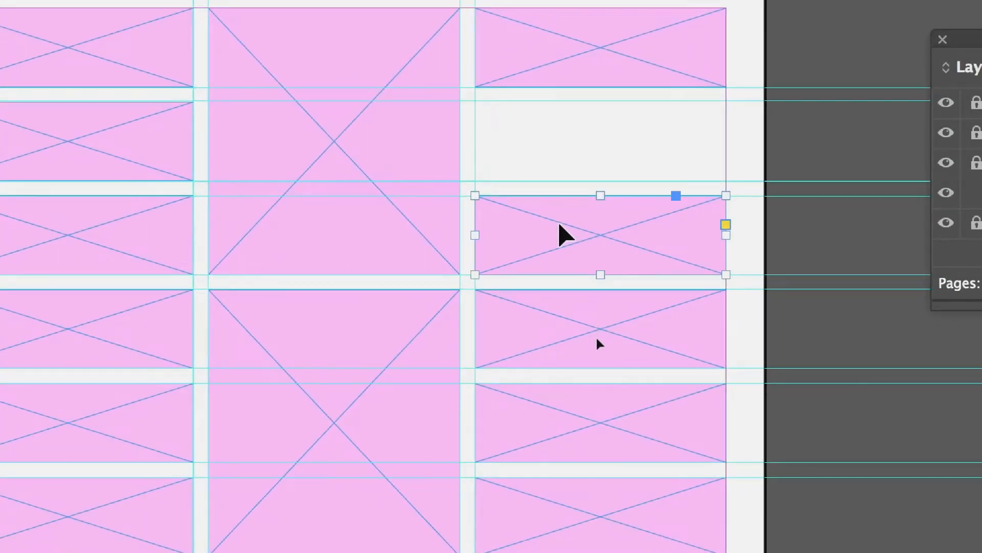
key(Delete)
click(562, 429)
key(Delete)
click(566, 507)
key(Delete)
Stretch the outer column's two remaining frames to span three rows each, 89,8 mm high, snapped to the guides and bottom margin
click(578, 343)
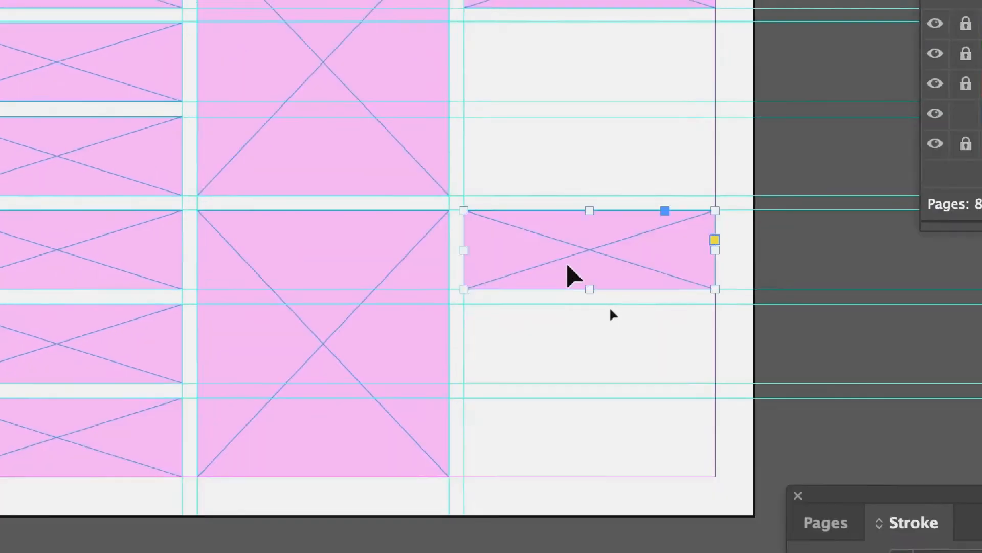
drag(589, 289, 587, 480)
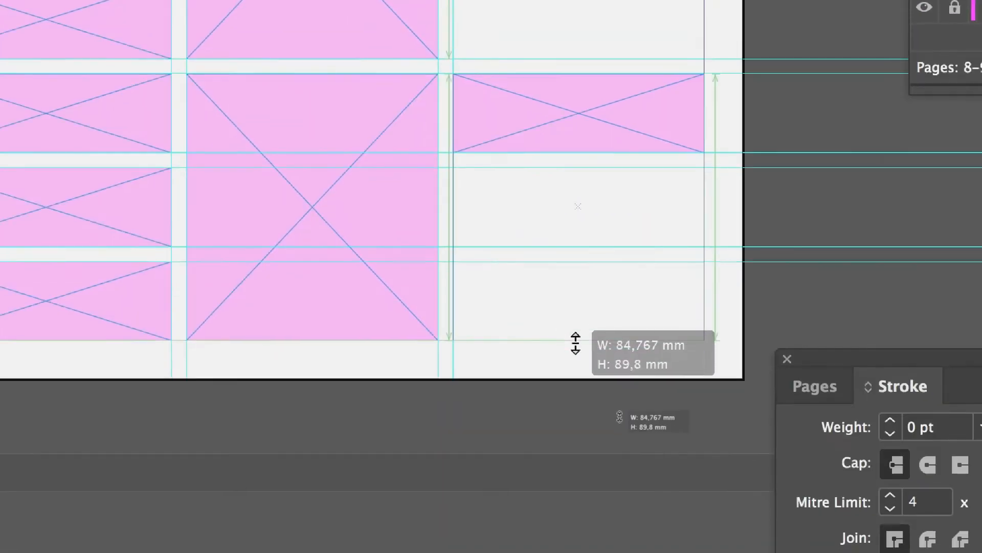
drag(576, 343, 579, 344)
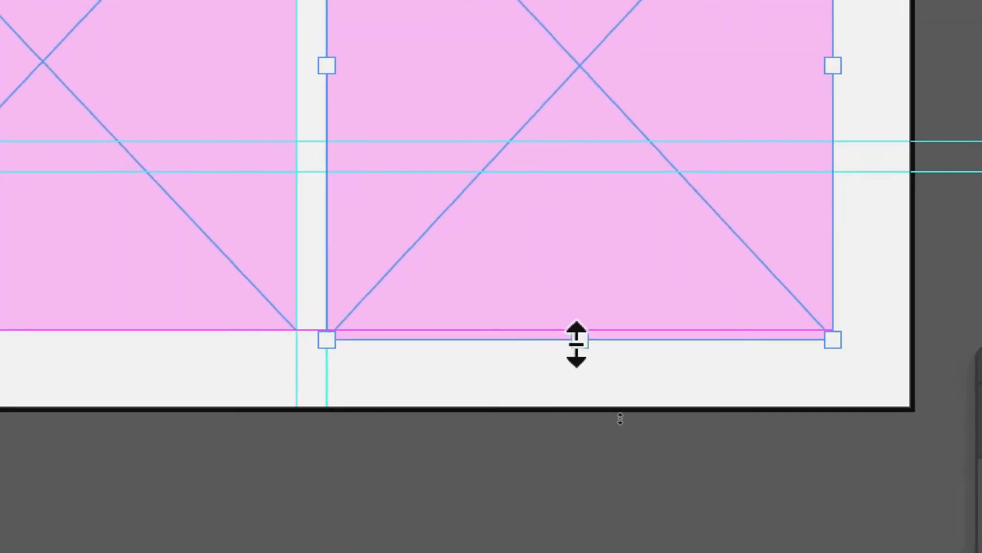
mouse_move(577, 344)
mouse_down()
mouse_move(579, 355)
mouse_move(573, 337)
mouse_up()
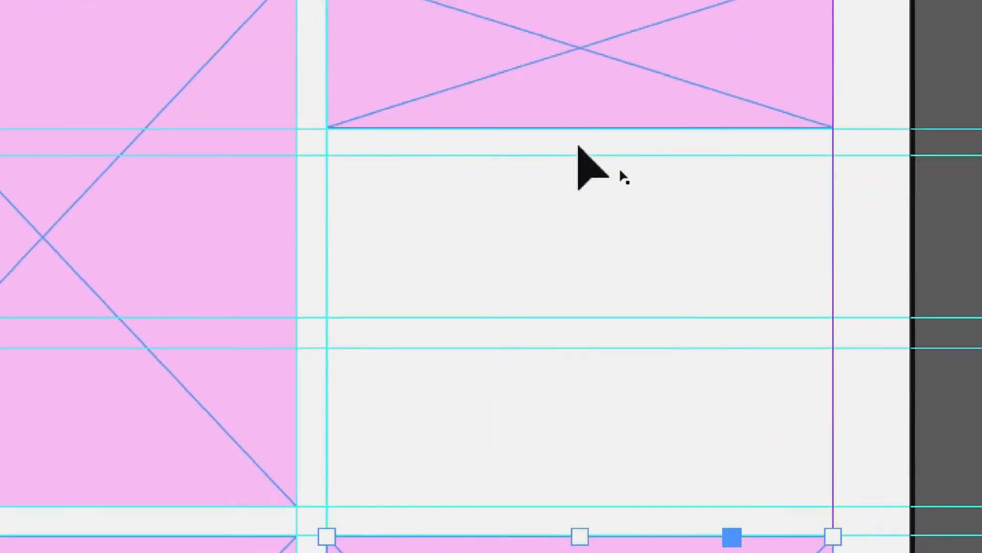
click(581, 154)
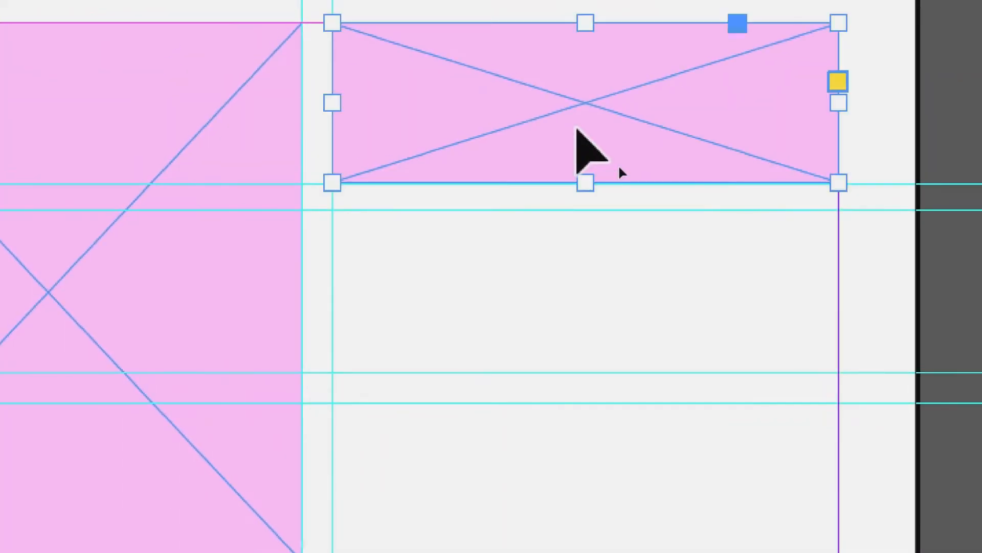
drag(582, 141, 579, 228)
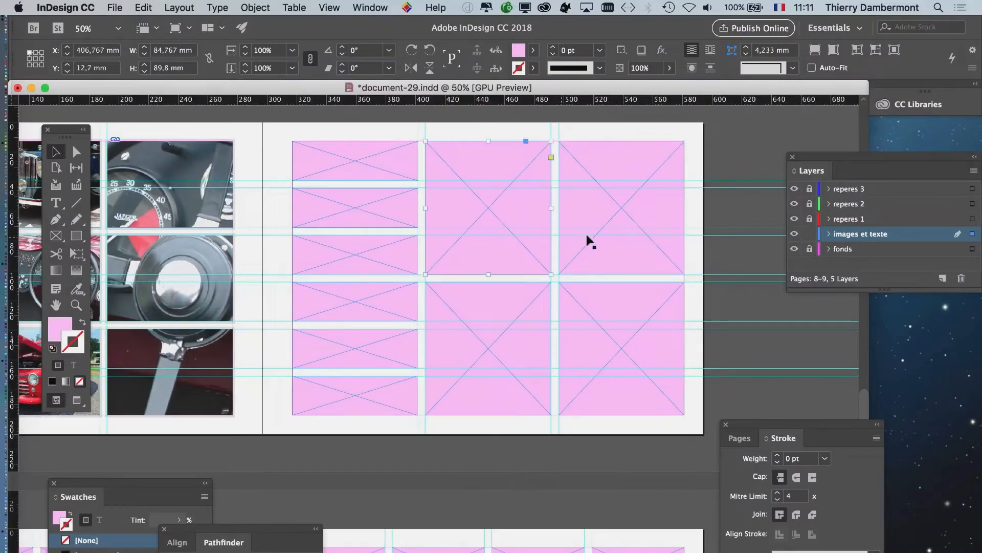
Select the large frames of the middle and outer columns one after another to check their positions and sizes
click(583, 345)
click(523, 352)
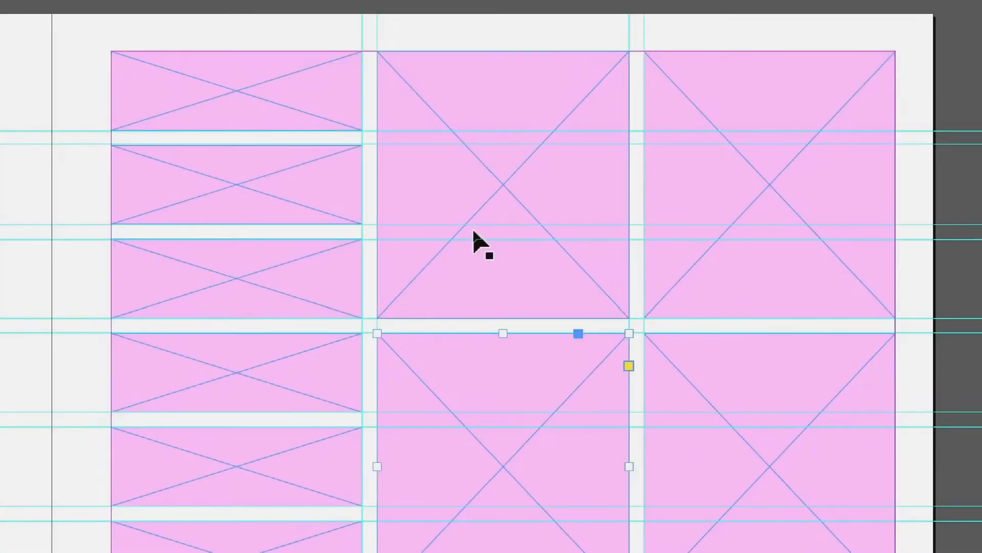
click(473, 232)
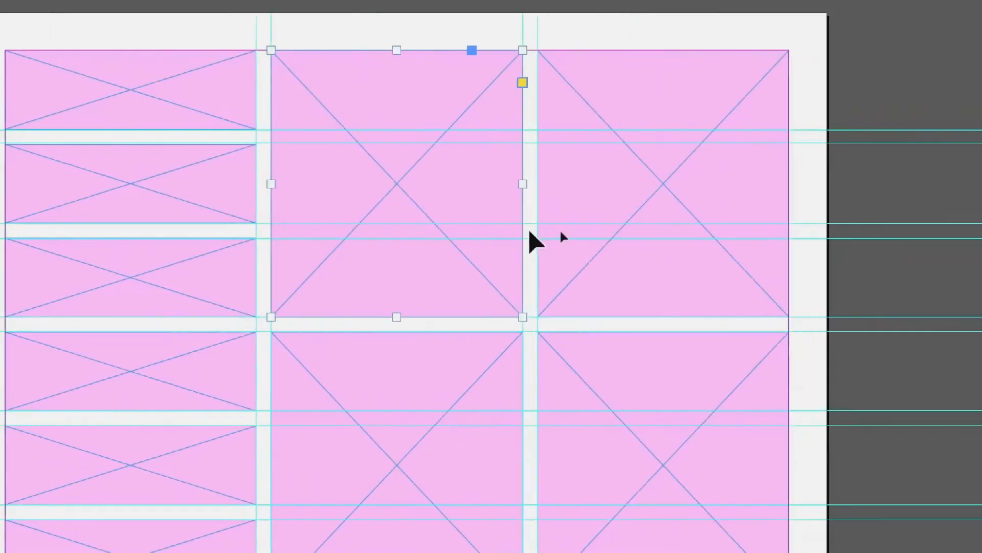
click(696, 231)
click(656, 360)
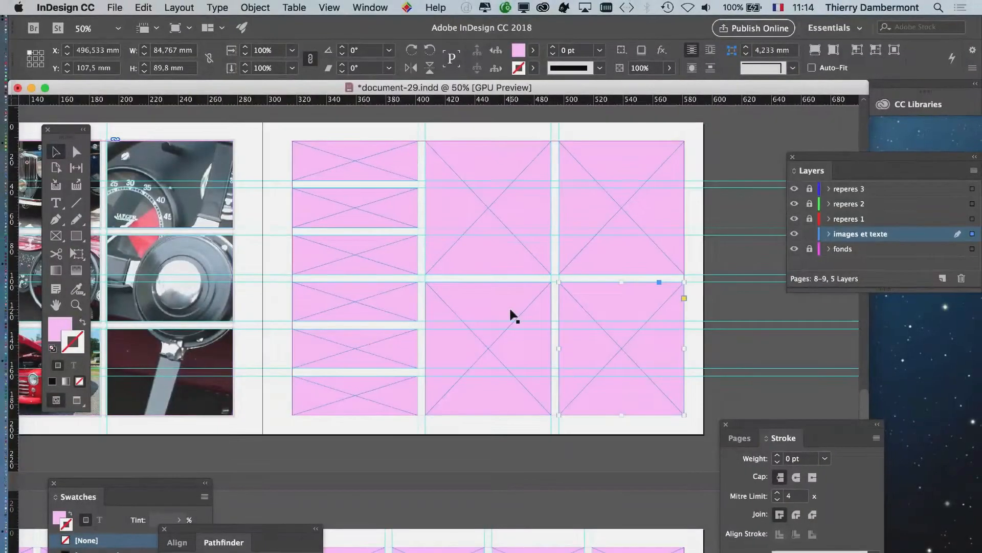
Examine the text columns on the "Les beaux poulains de la savane" spread, and return to the page with the four large frames
scroll(509, 310, up, 10)
scroll(510, 311, down, 4)
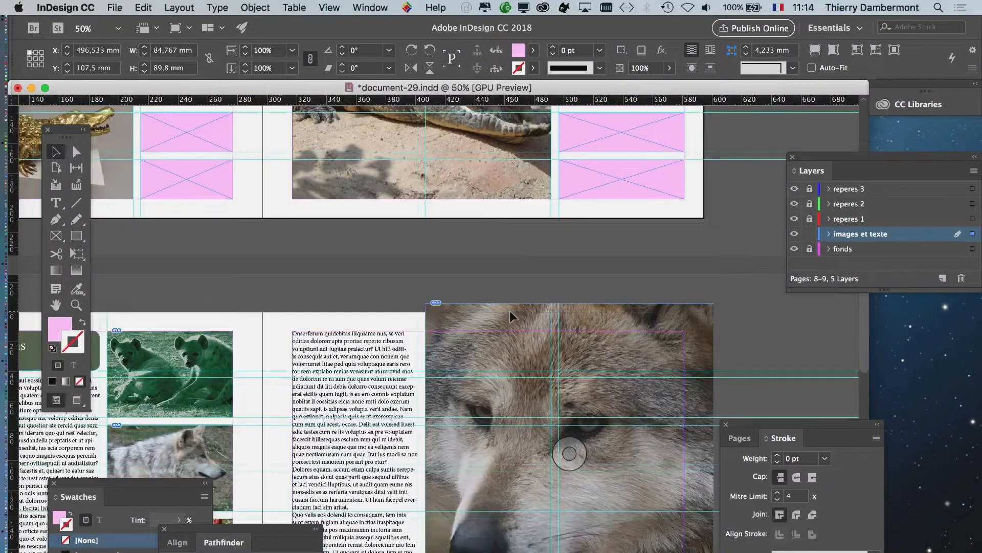
scroll(513, 319, down, 2)
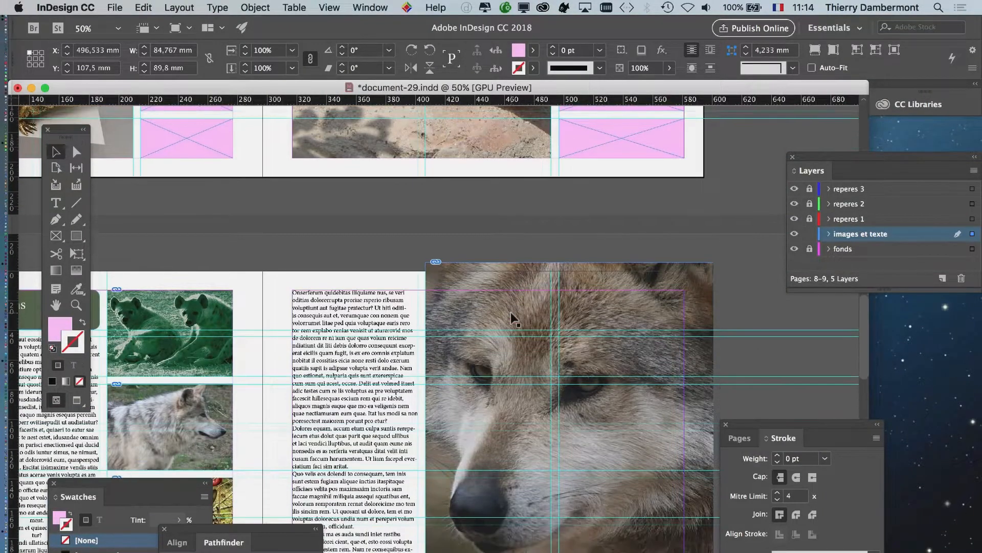
scroll(513, 320, down, 3)
scroll(301, 337, down, 1)
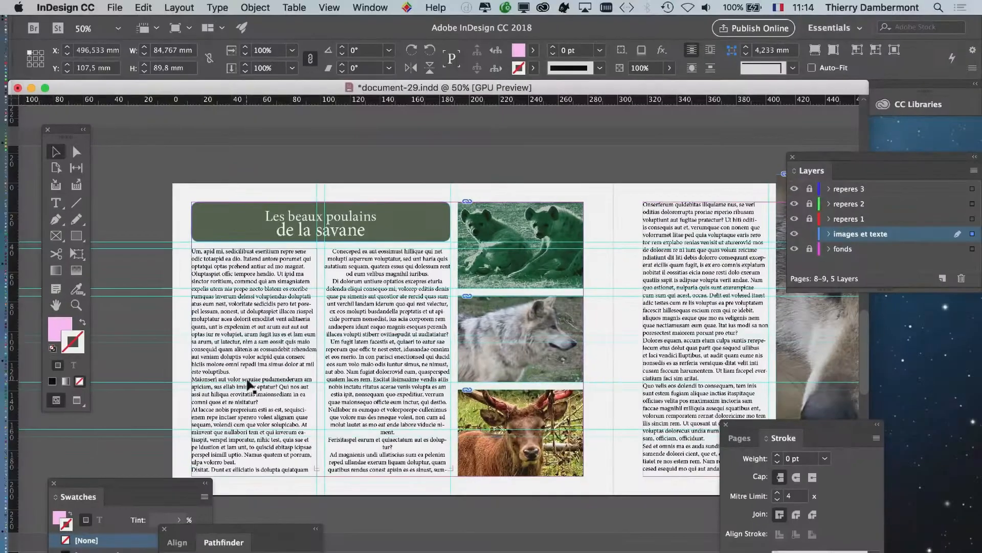
drag(712, 516, 411, 341)
drag(538, 464, 448, 252)
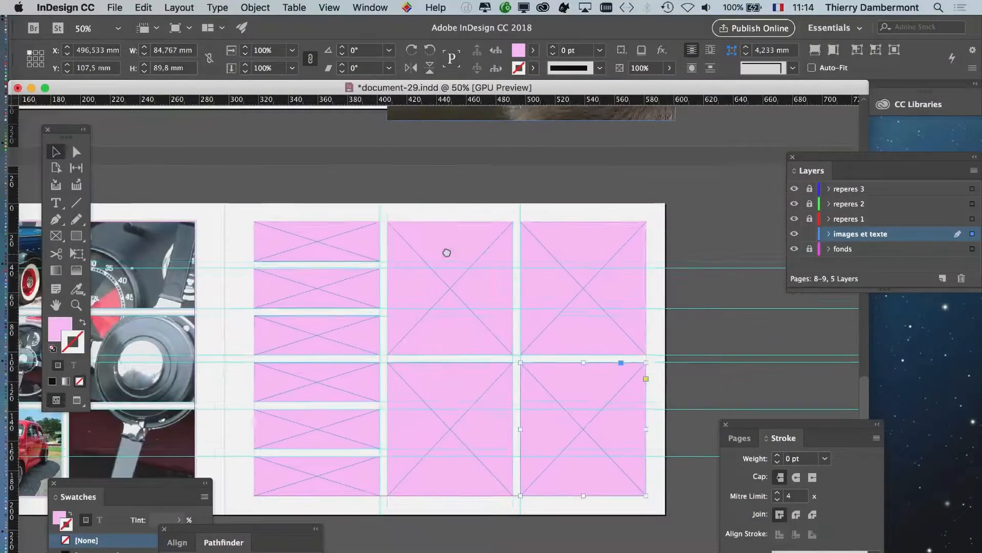
scroll(435, 304, down, 1)
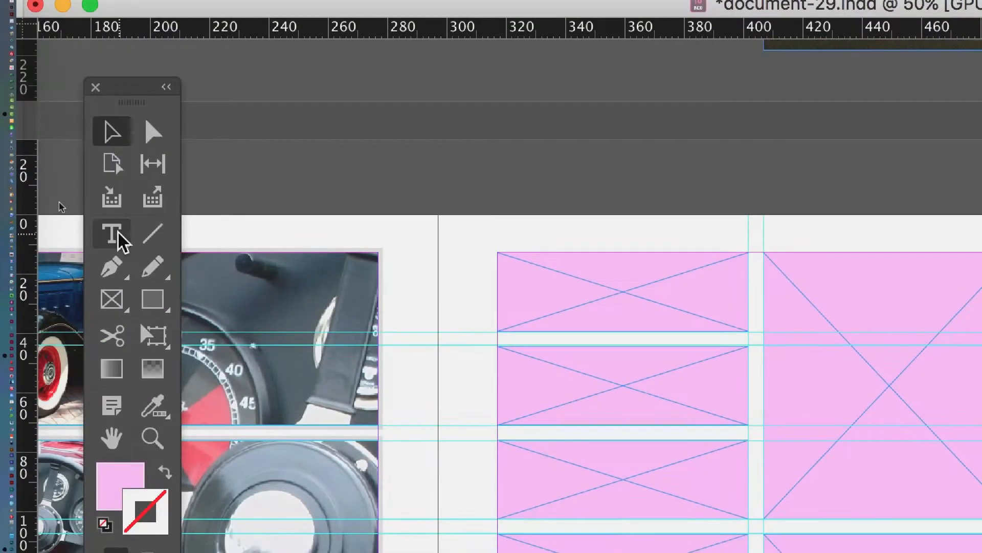
Turn the two upper large frames into text frames and fill each with placeholder text
click(117, 250)
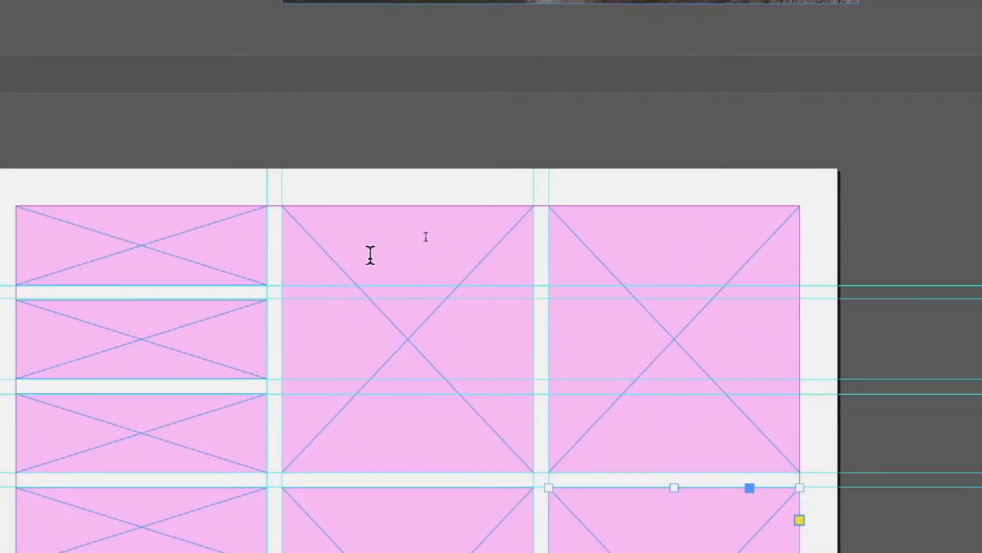
click(369, 255)
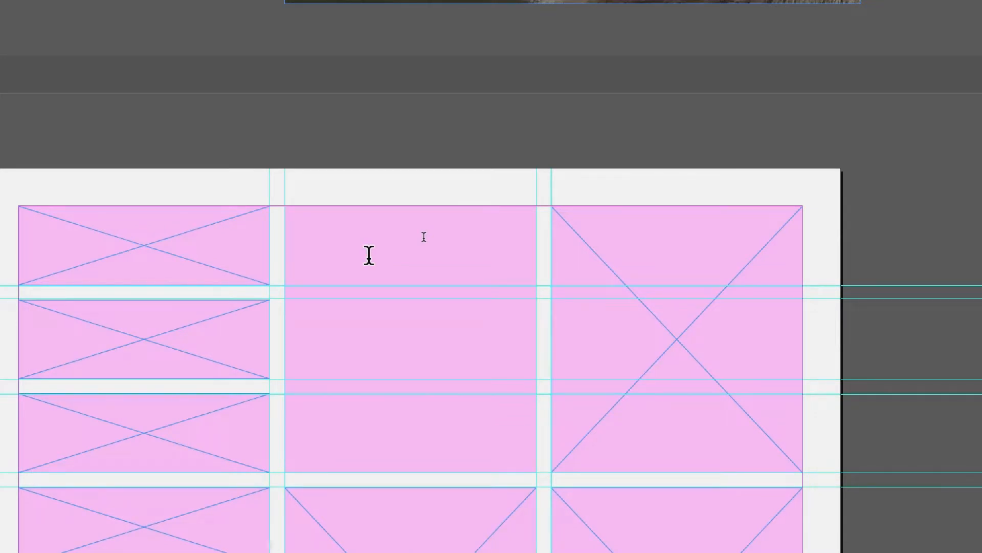
right_click(369, 254)
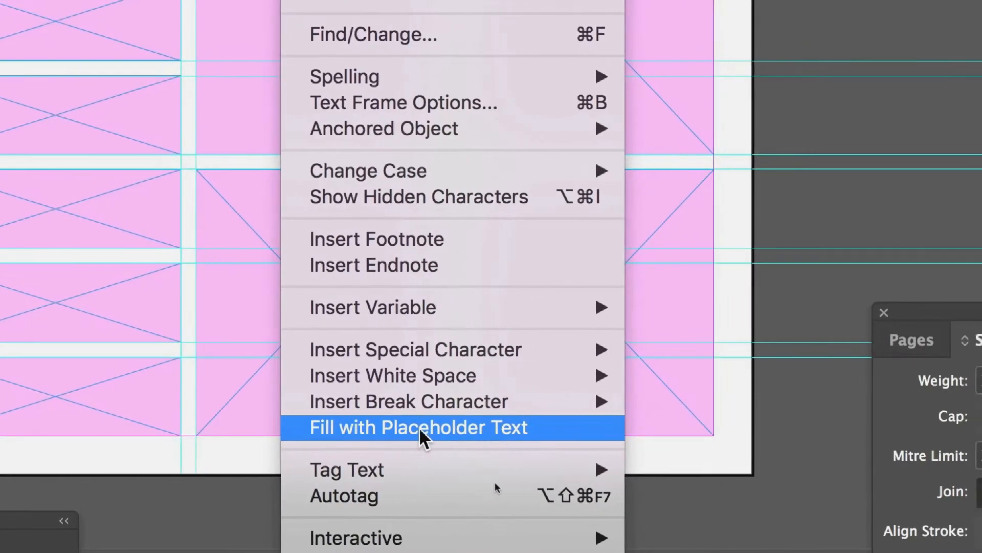
click(428, 429)
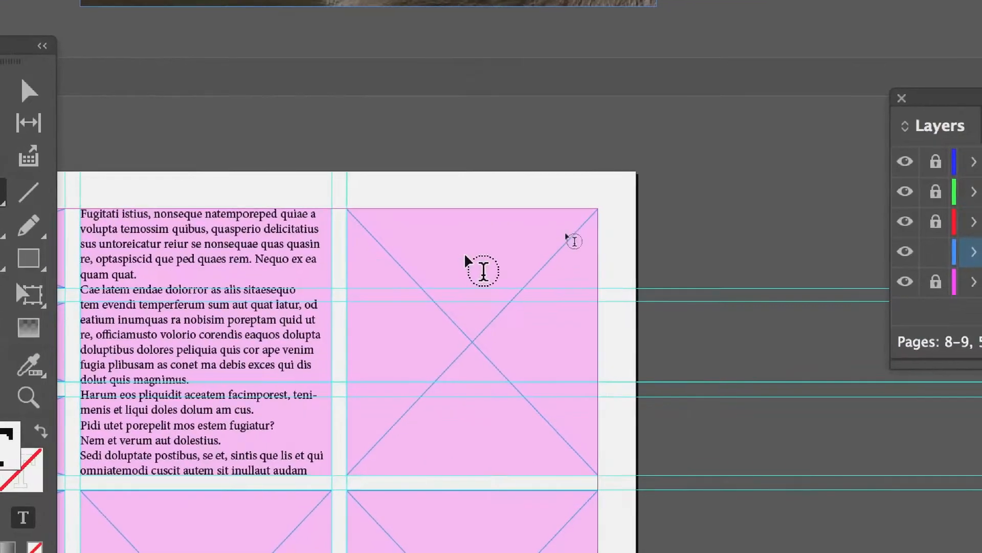
click(448, 250)
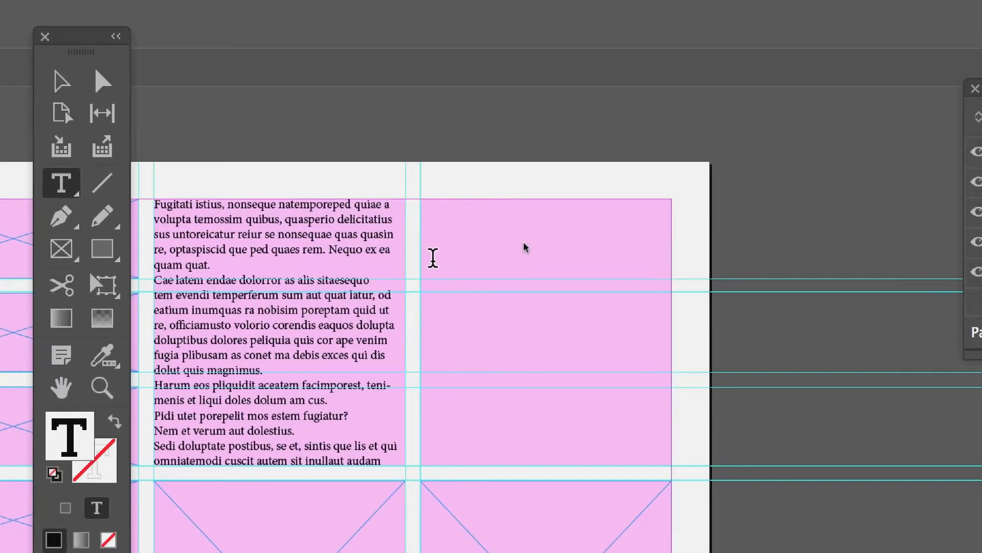
right_click(523, 248)
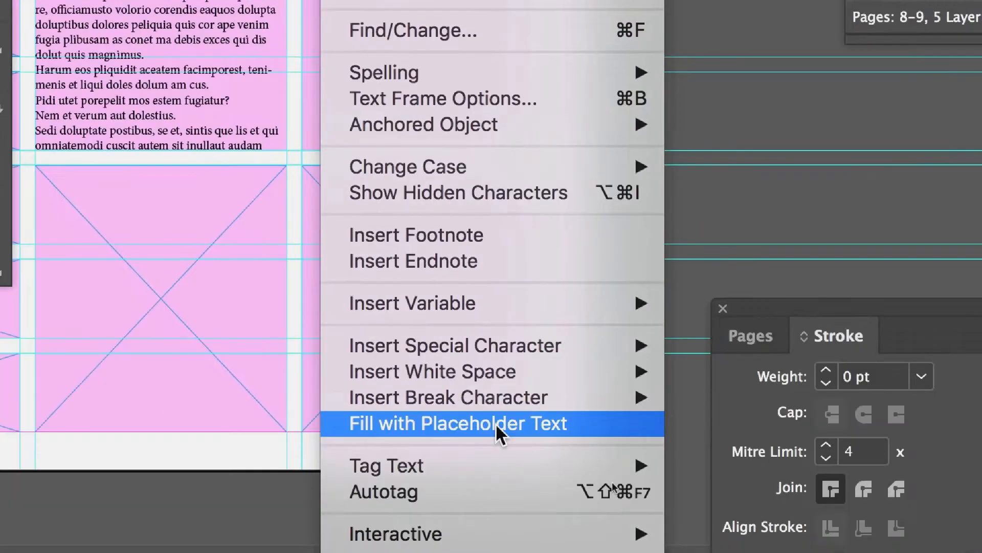
click(499, 430)
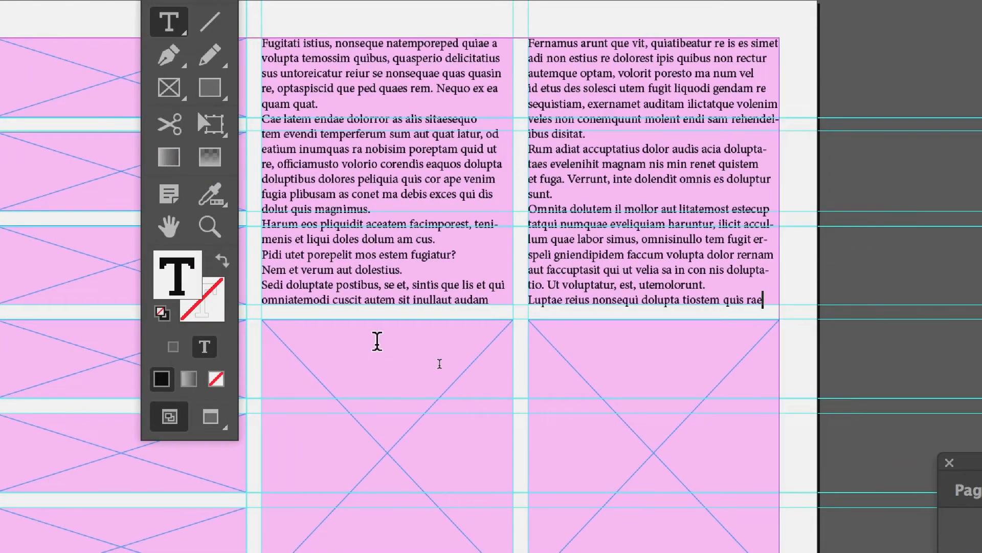
Fill the two lower large frames with placeholder text, return to the Selection tool and move the Tools panel clear of the text
click(377, 341)
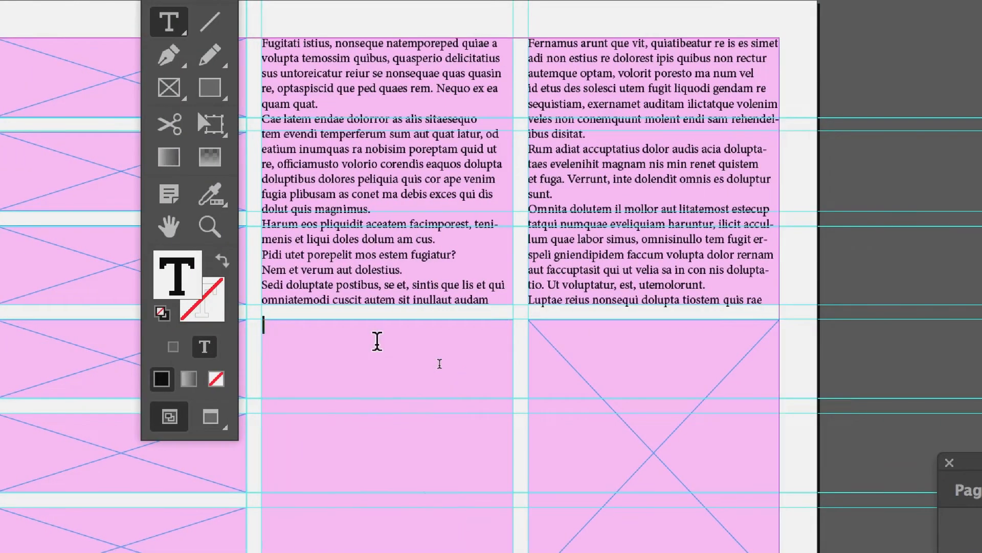
right_click(377, 340)
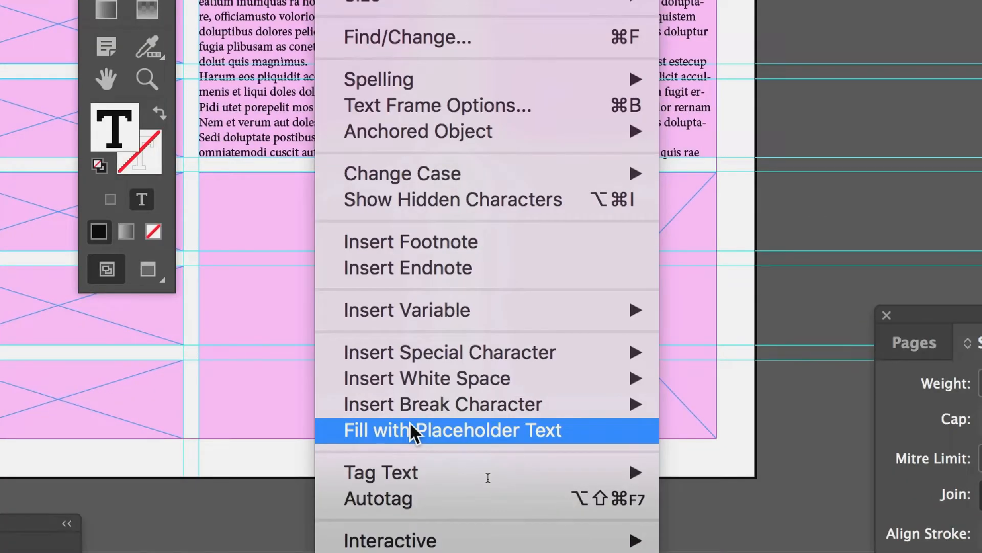
click(413, 433)
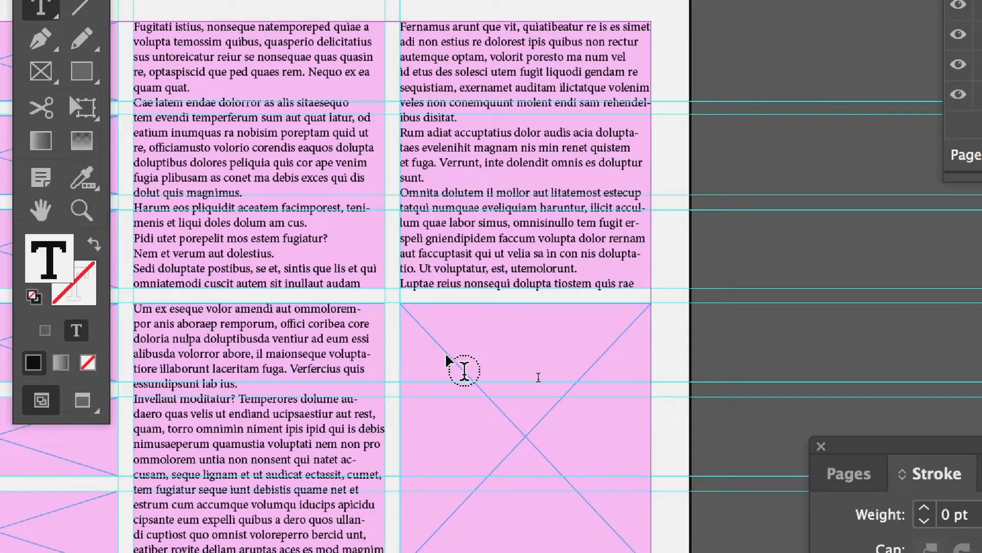
right_click(446, 360)
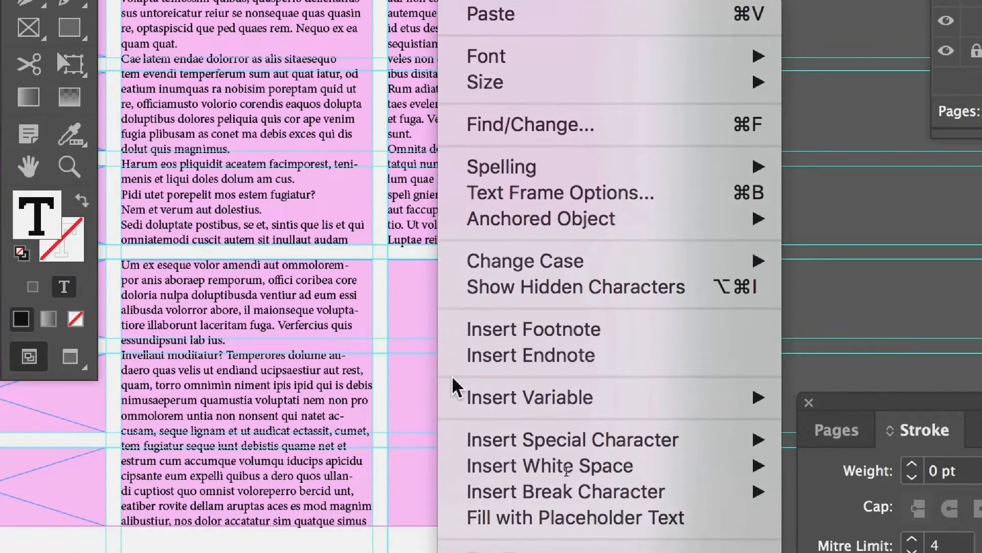
click(491, 517)
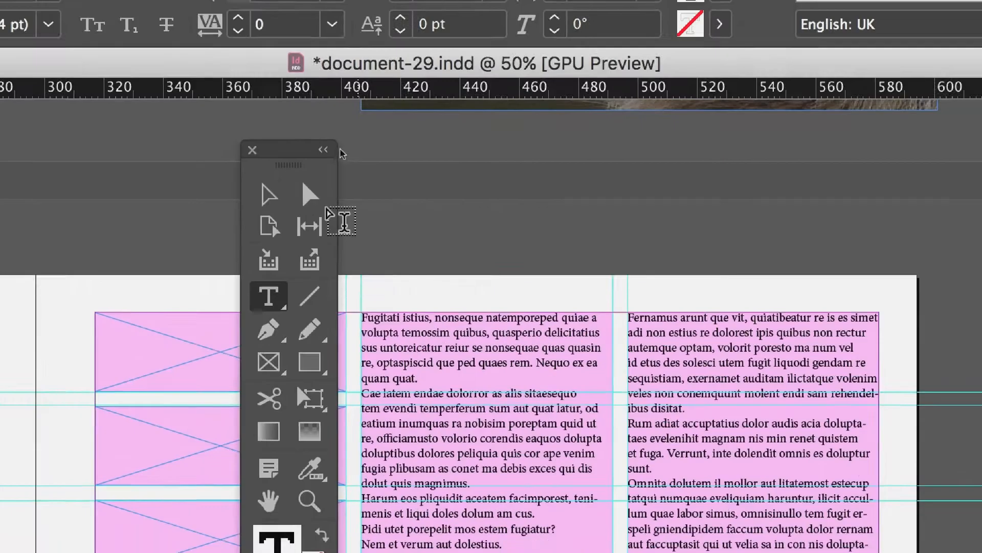
click(268, 195)
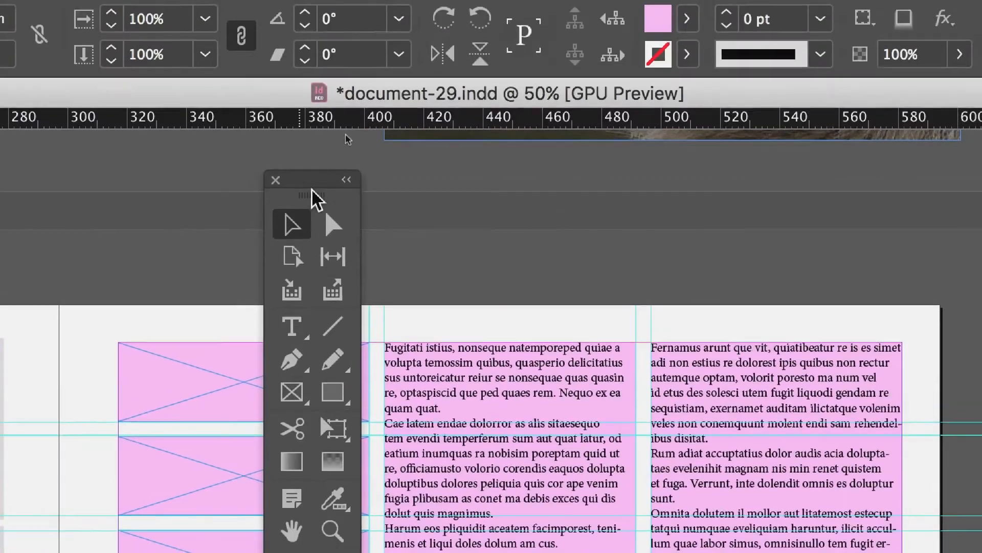
drag(312, 197, 211, 189)
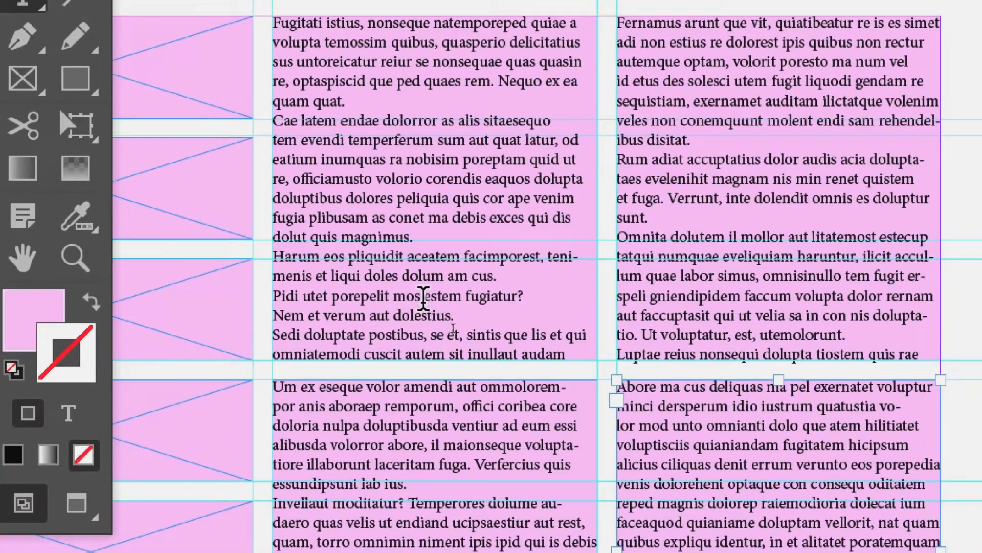
Shorten the upper middle frame's text by replacing everything from "estem fugiatur?" to its end with a period
click(425, 297)
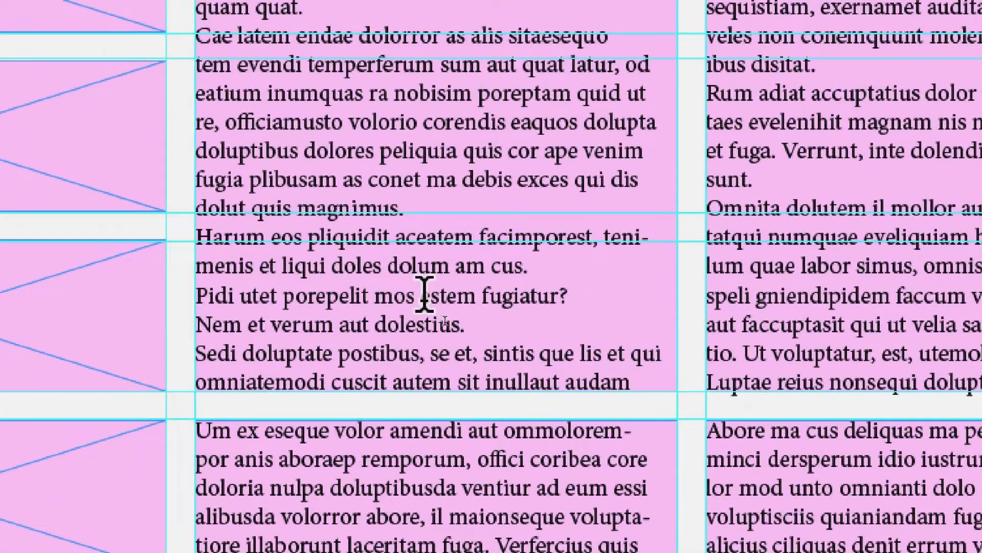
drag(425, 295, 653, 381)
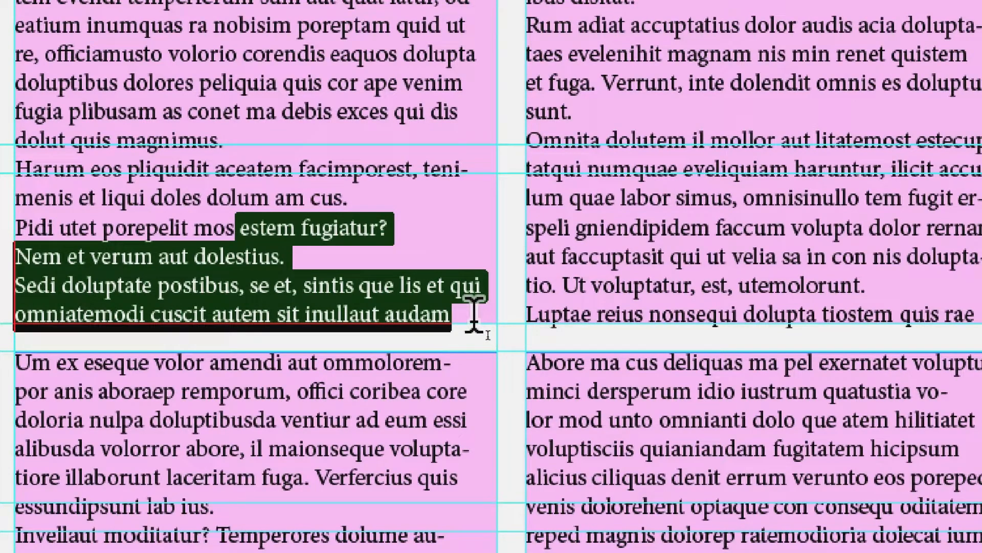
text(.)
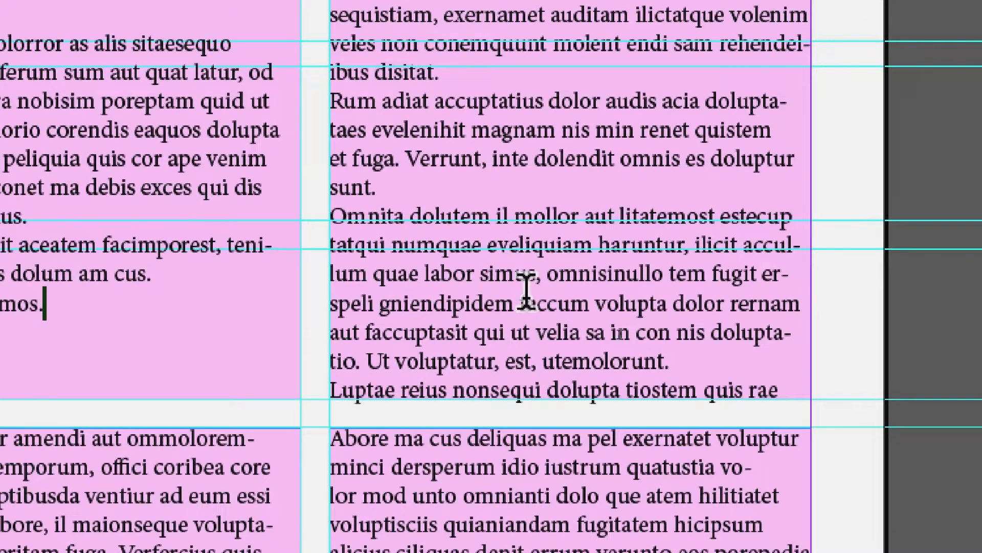
Shorten the upper right frame's text by replacing everything from "faccum volupta" to its end with a period
drag(524, 299, 781, 378)
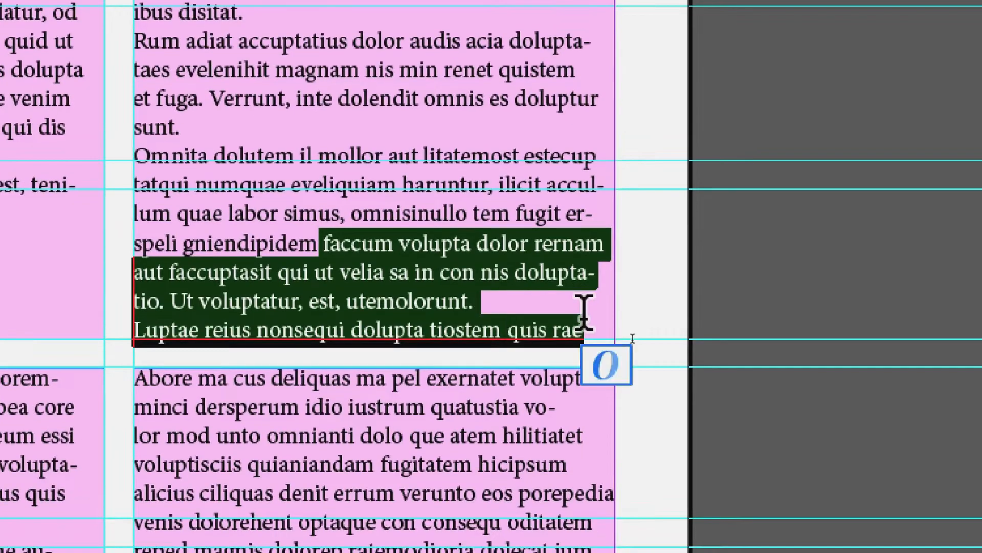
key(BackSpace)
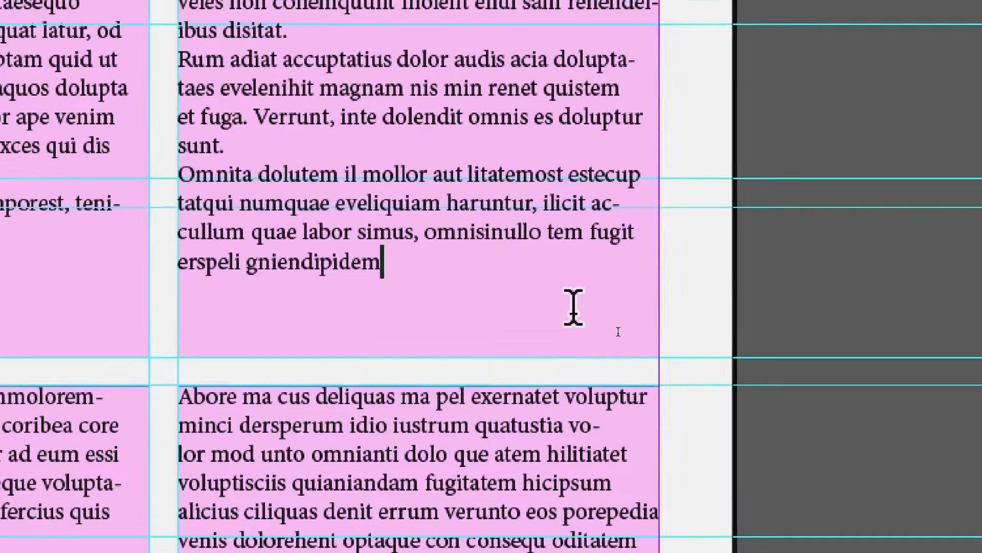
text(.)
key(Escape)
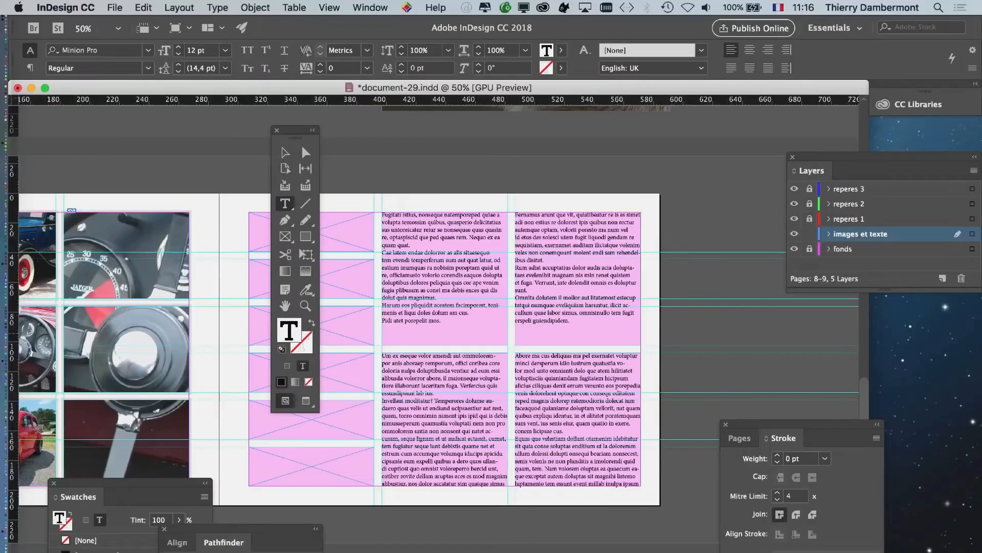
Shorten the two lower large frames' texts, replacing everything from "voloreperro bercid" and from "dolessi dolupti" to the end with a period
scroll(440, 328, down, 3)
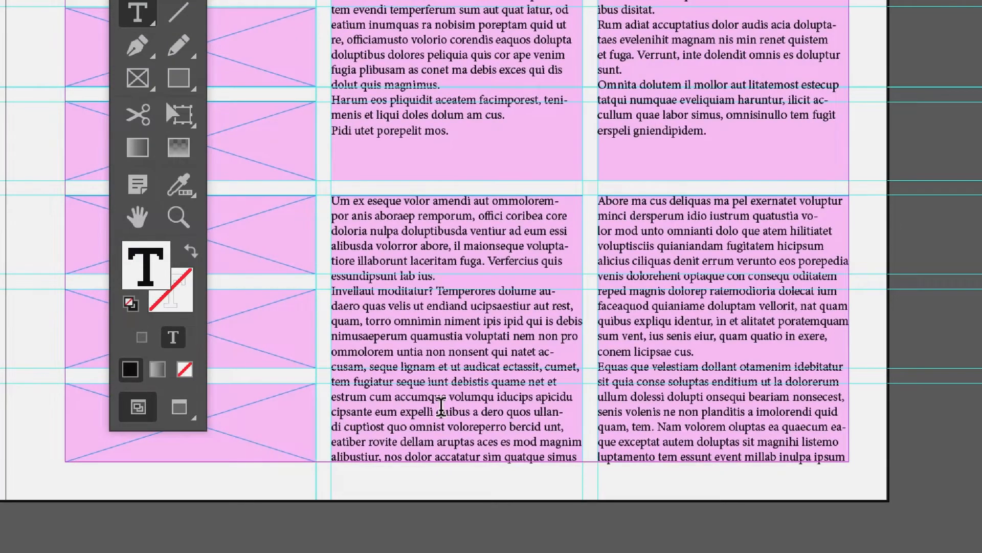
drag(428, 427, 589, 460)
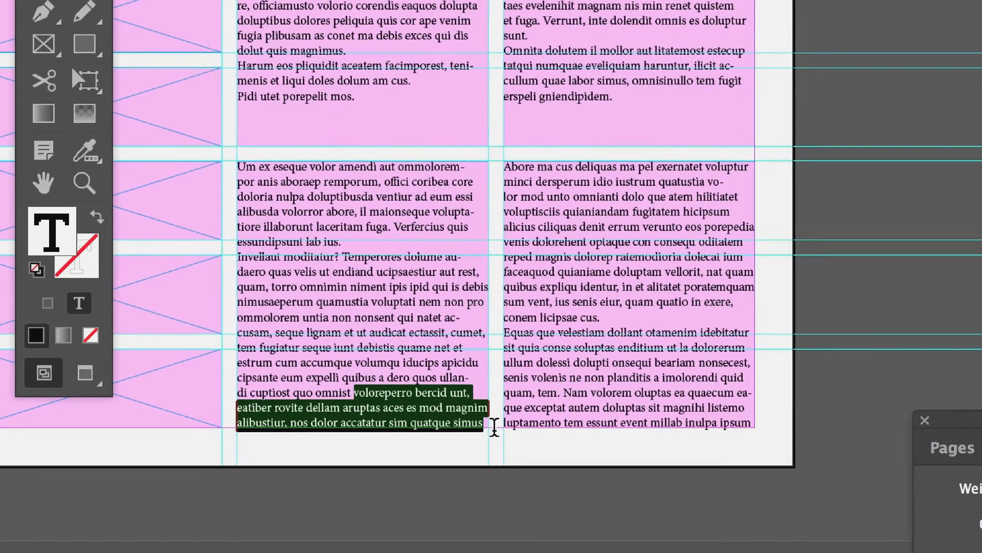
key(BackSpace)
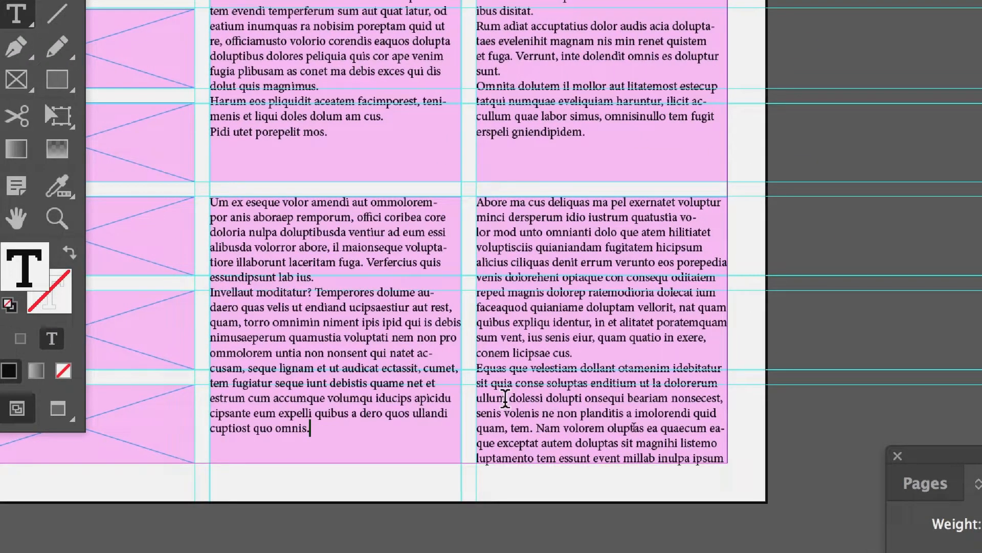
drag(505, 398, 722, 467)
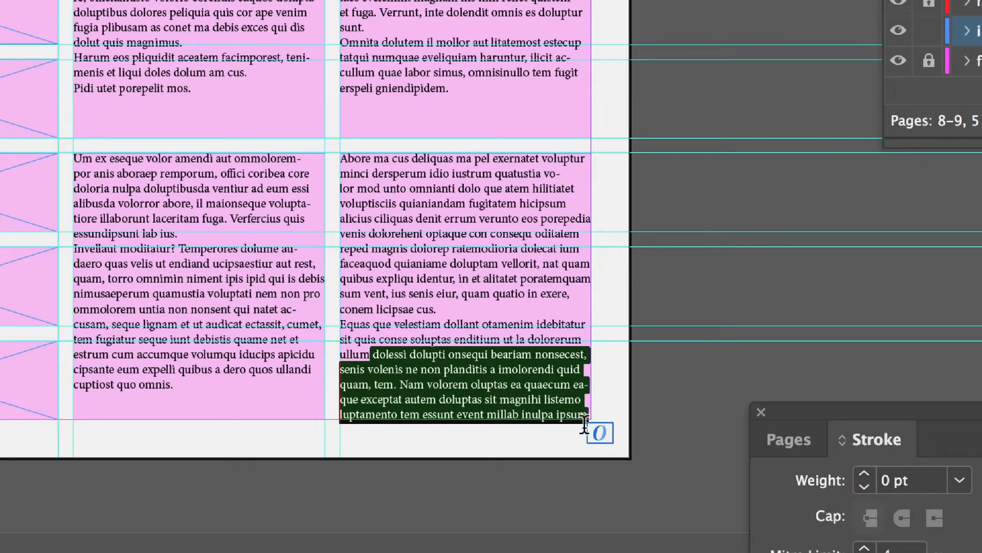
key(BackSpace)
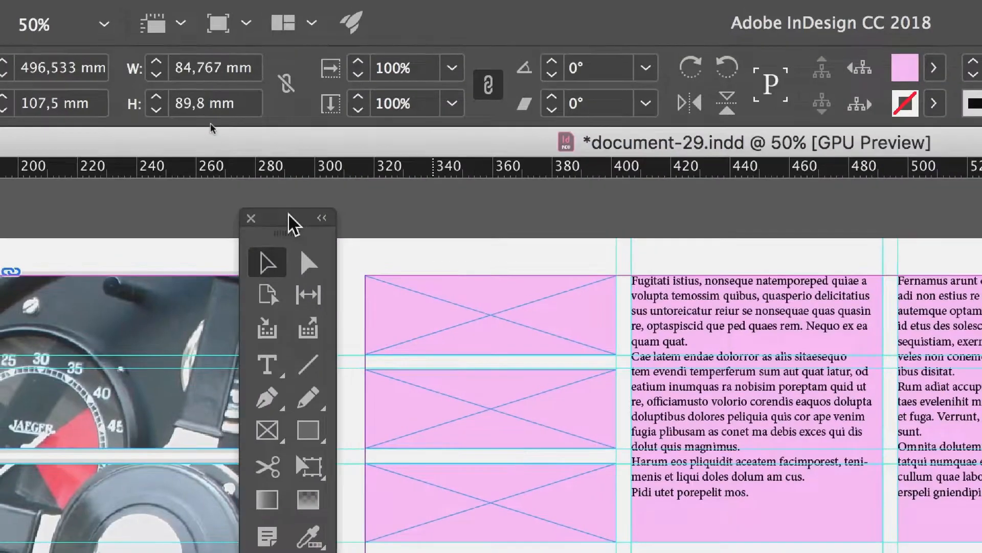
Move the Tools and Stroke panels clear of the text columns and deselect everything
drag(289, 214, 292, 210)
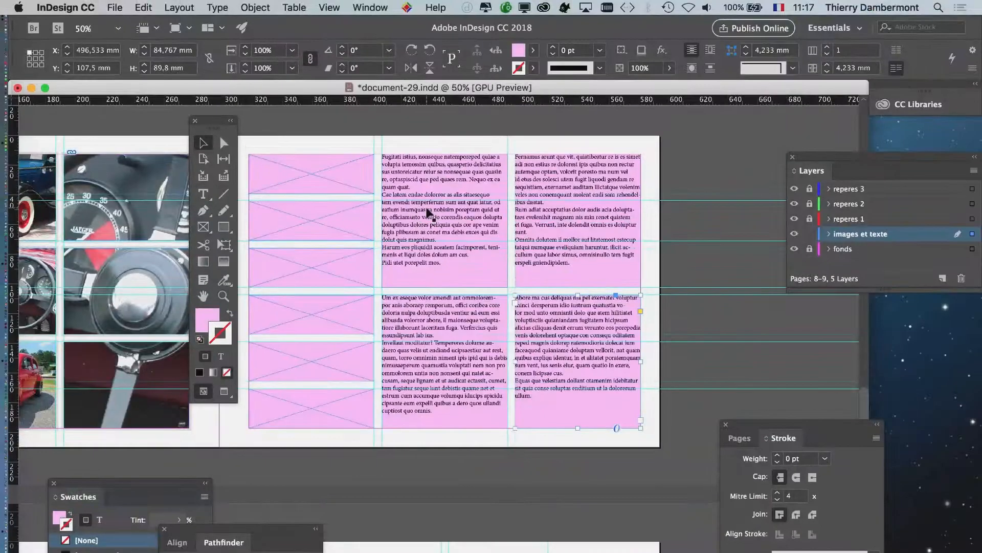
scroll(426, 207, up, 1)
drag(742, 432, 872, 423)
key(super+shift+a)
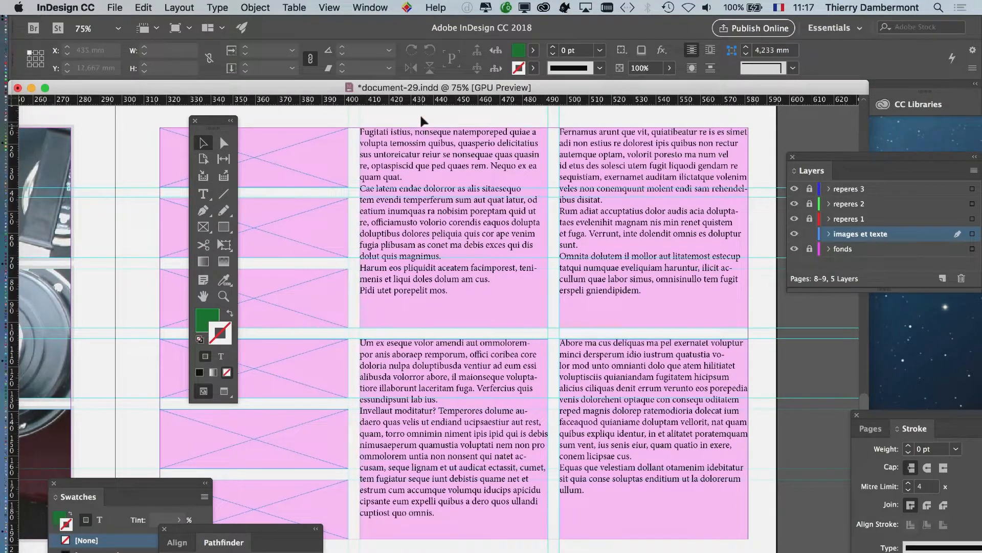
Select the four large text frames, set their fill to None and deselect them
drag(421, 116, 621, 394)
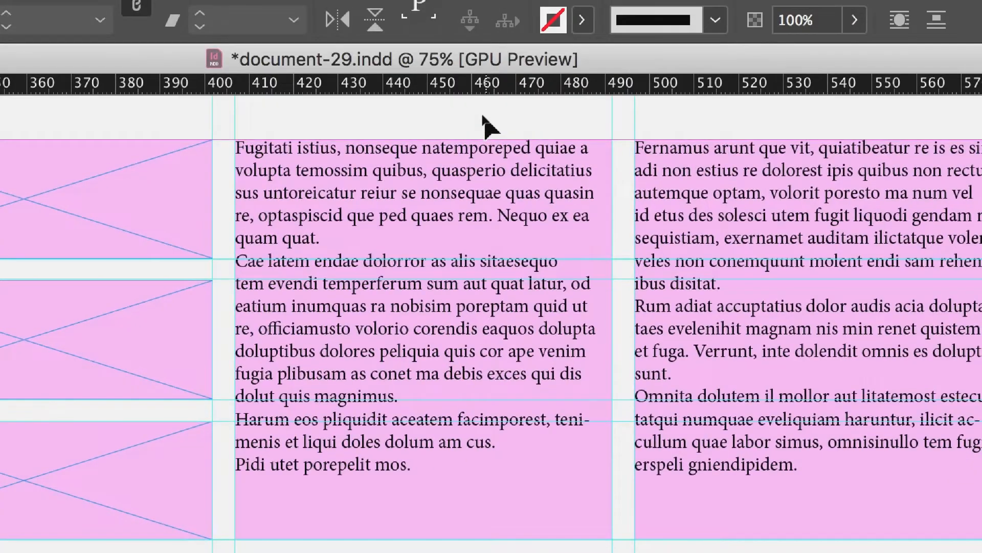
drag(482, 116, 612, 551)
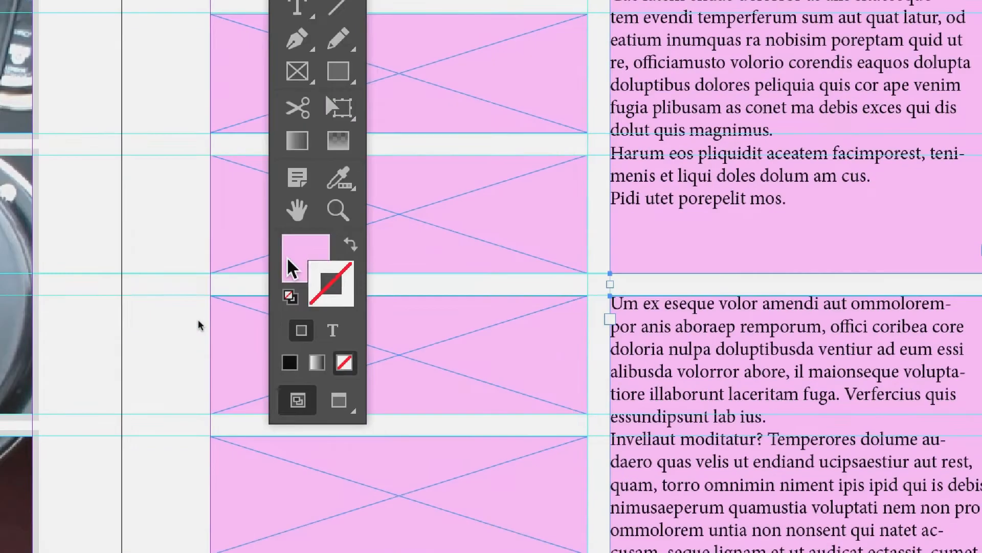
click(289, 261)
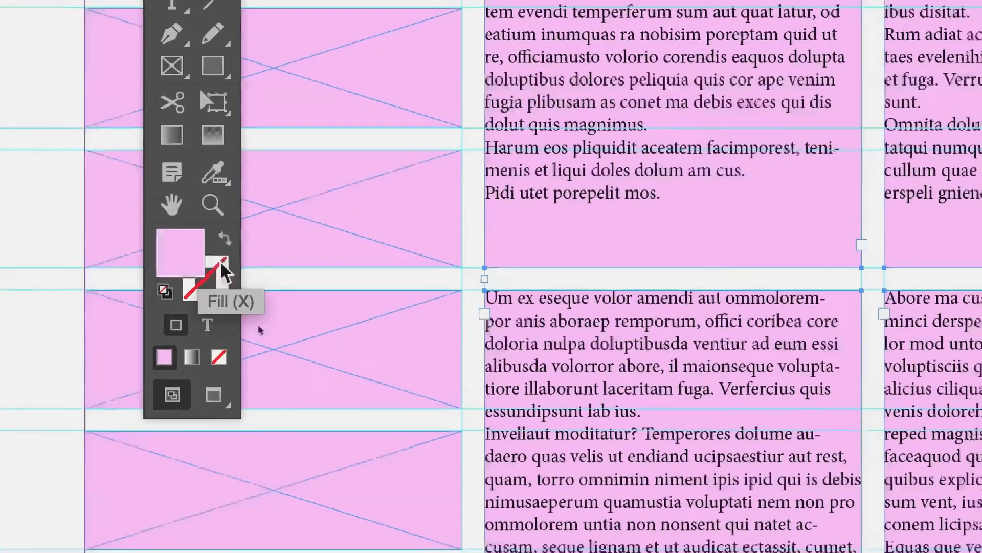
click(222, 269)
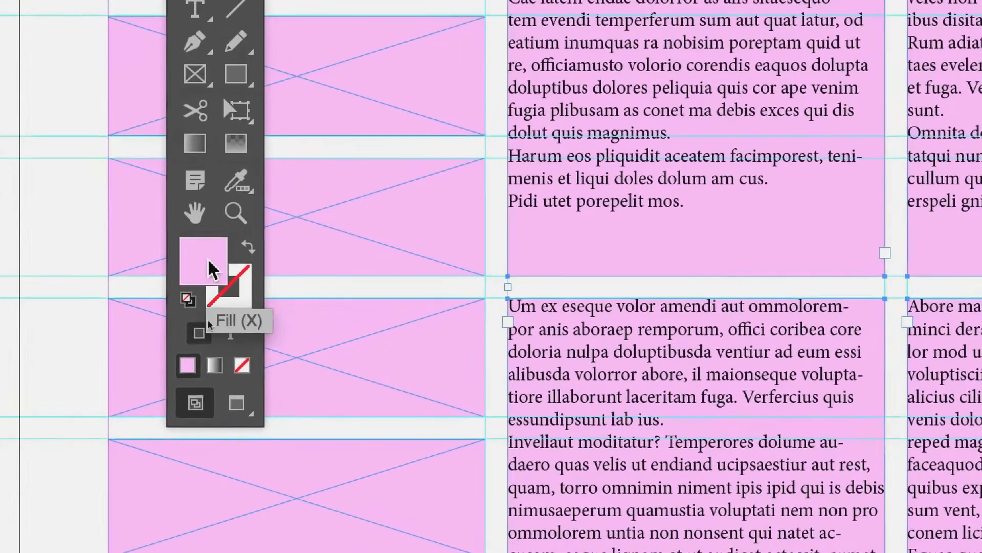
click(197, 244)
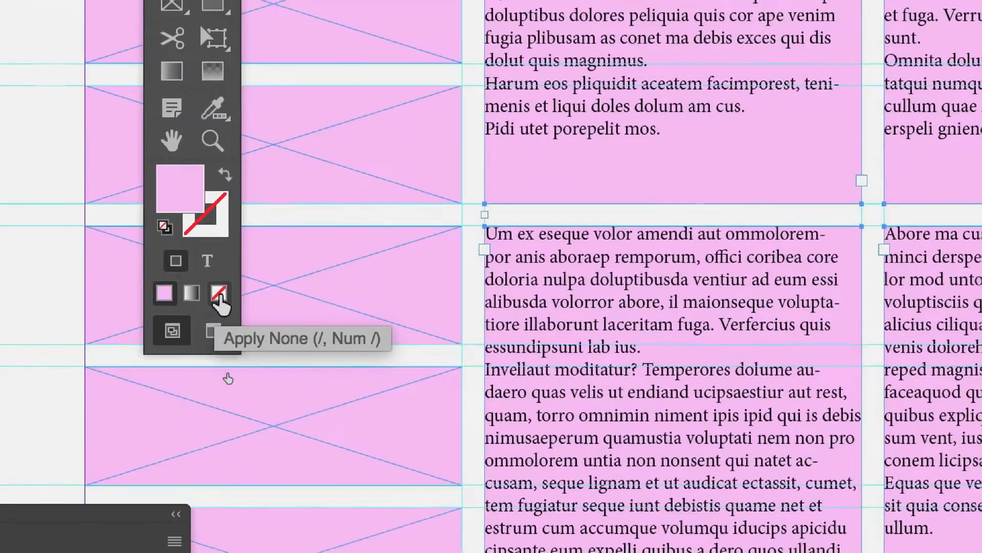
click(247, 364)
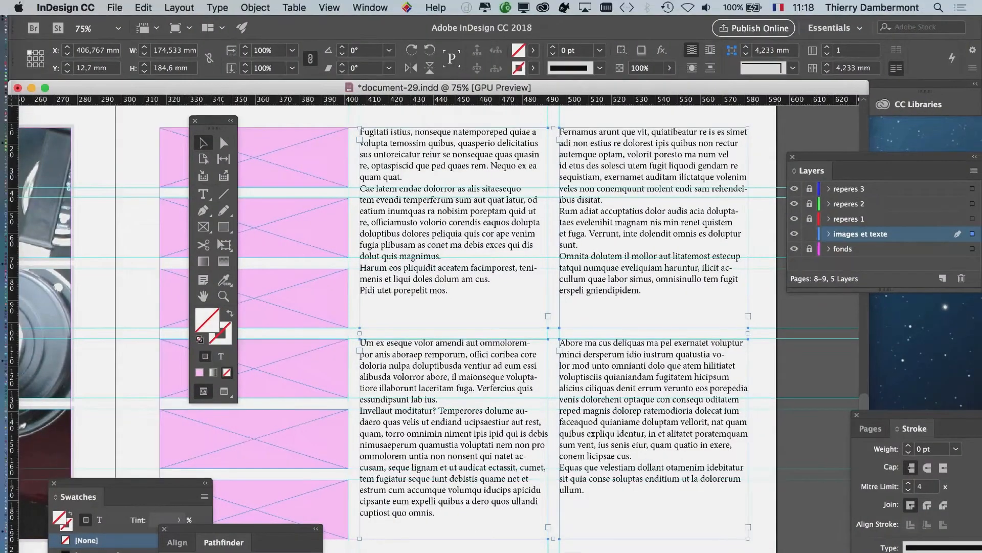
click(554, 504)
Examine the whole spread in Preview mode without guides or frame edges, with the Layers panel moved off the page
drag(466, 323, 530, 303)
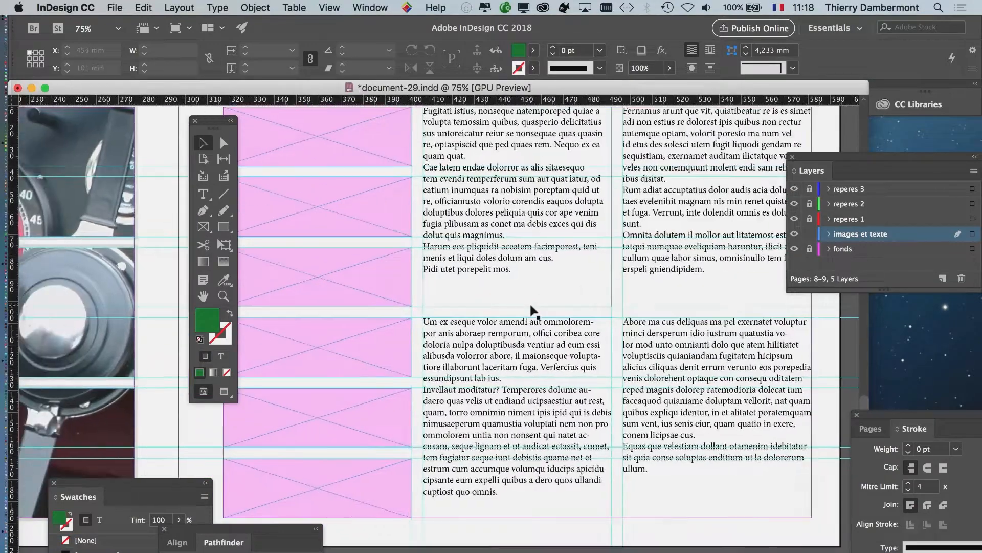
key(super+minus)
click(225, 393)
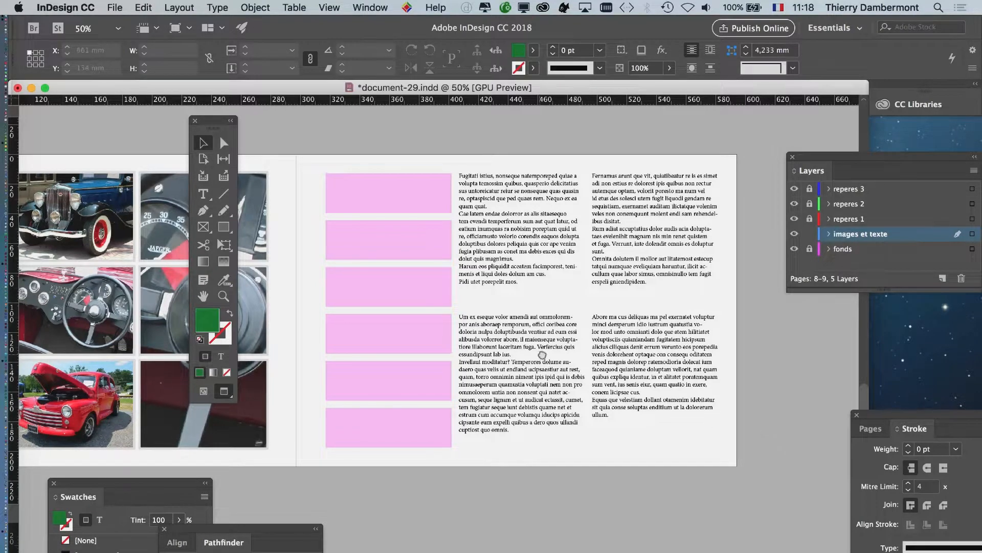
scroll(537, 353, left, 3)
mouse_move(623, 456)
mouse_down()
mouse_move(594, 456)
mouse_move(608, 462)
mouse_up()
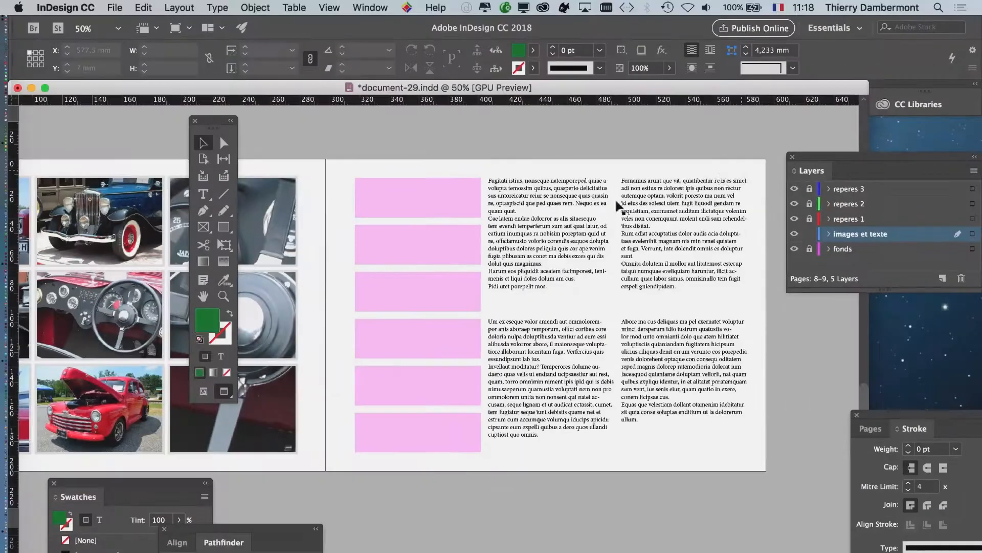
scroll(381, 320, down, 2)
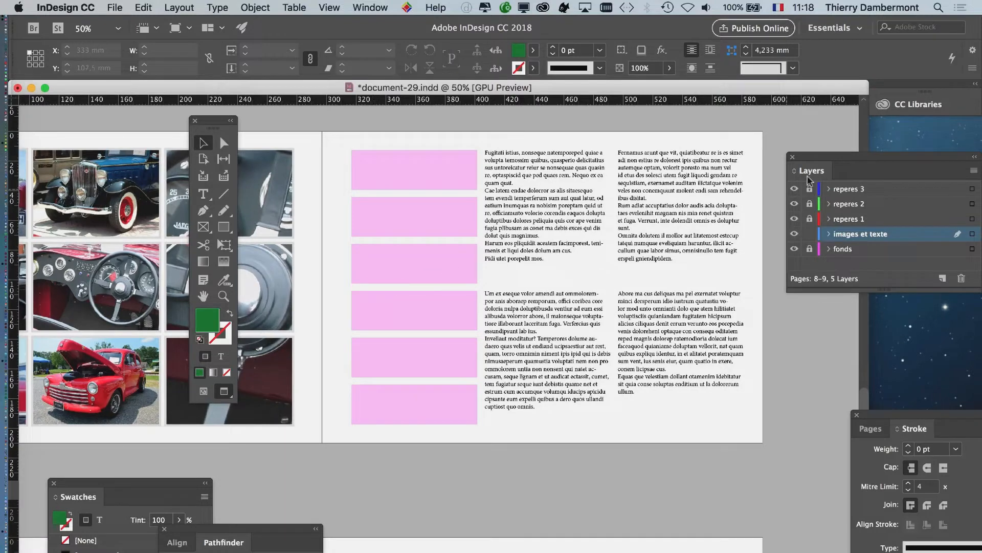
drag(821, 157, 853, 177)
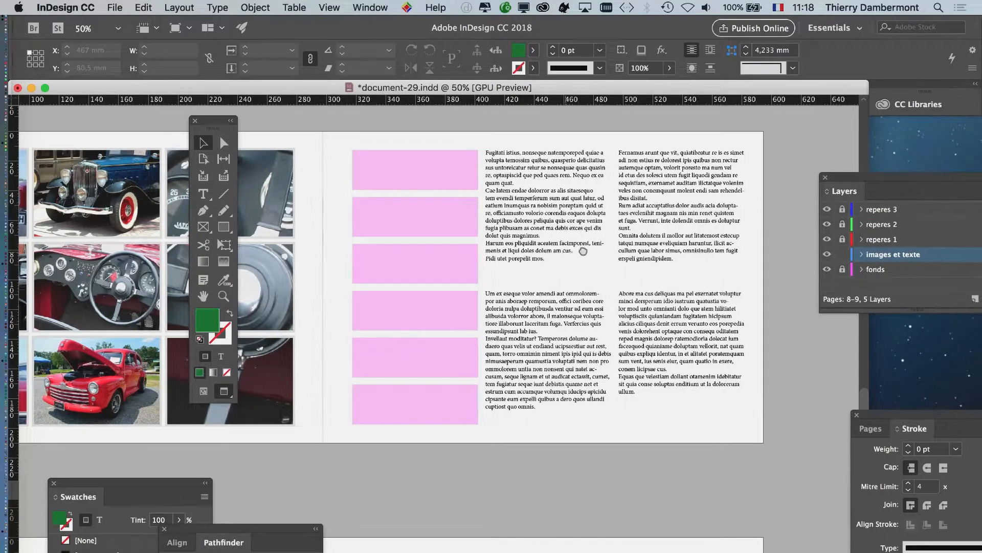
drag(557, 256, 576, 253)
Save the document under the new name document-30.indd in the document-27_Folder
click(115, 7)
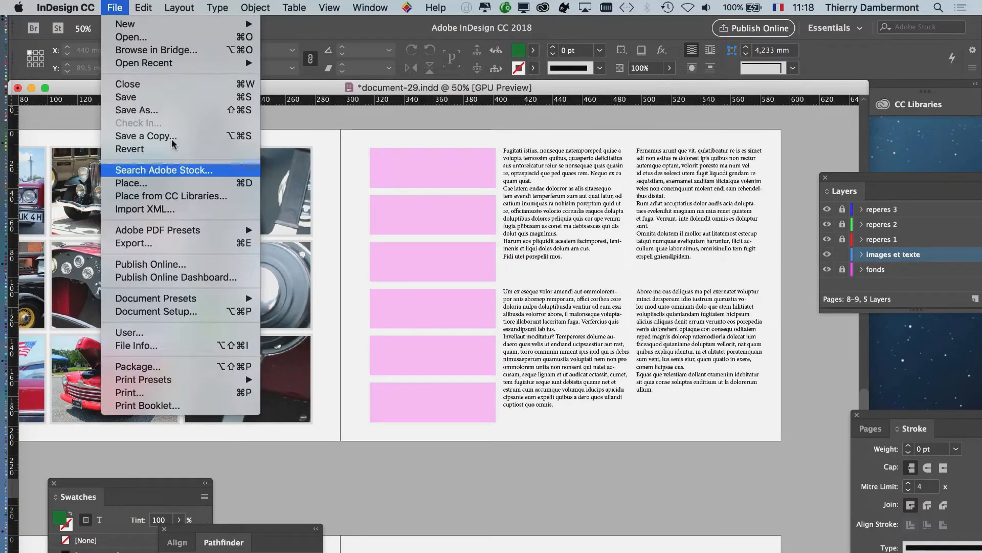
click(165, 112)
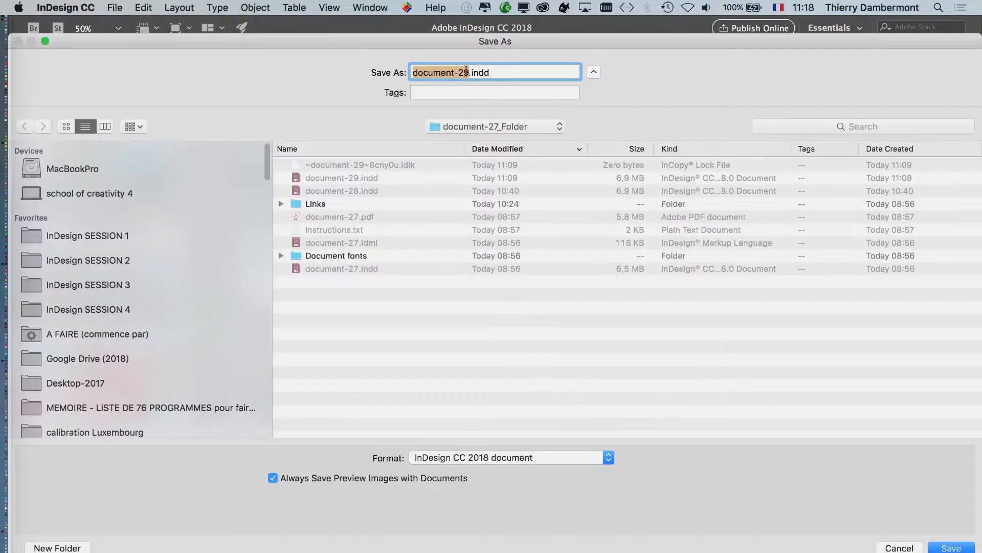
click(466, 72)
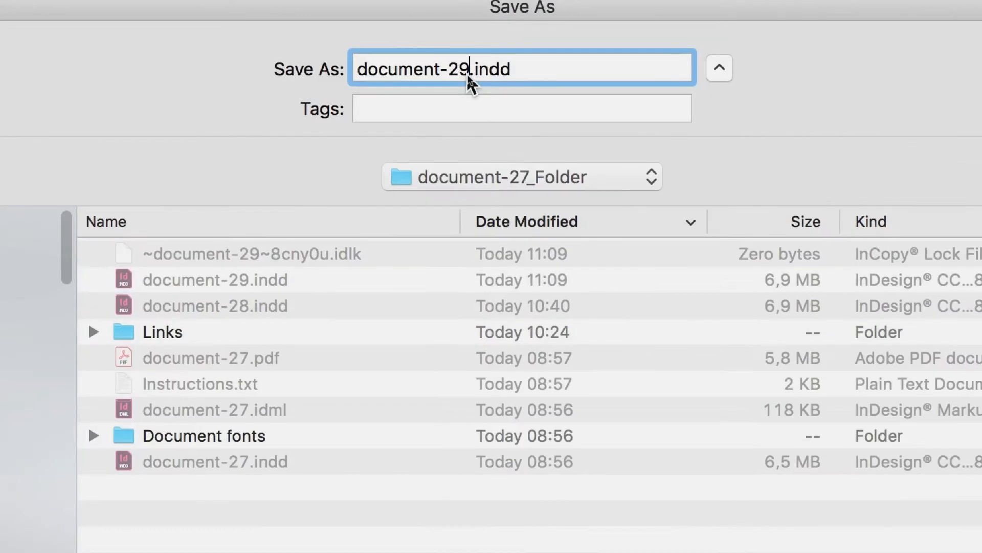
key(BackSpace)
key(BackSpace)
text(30)
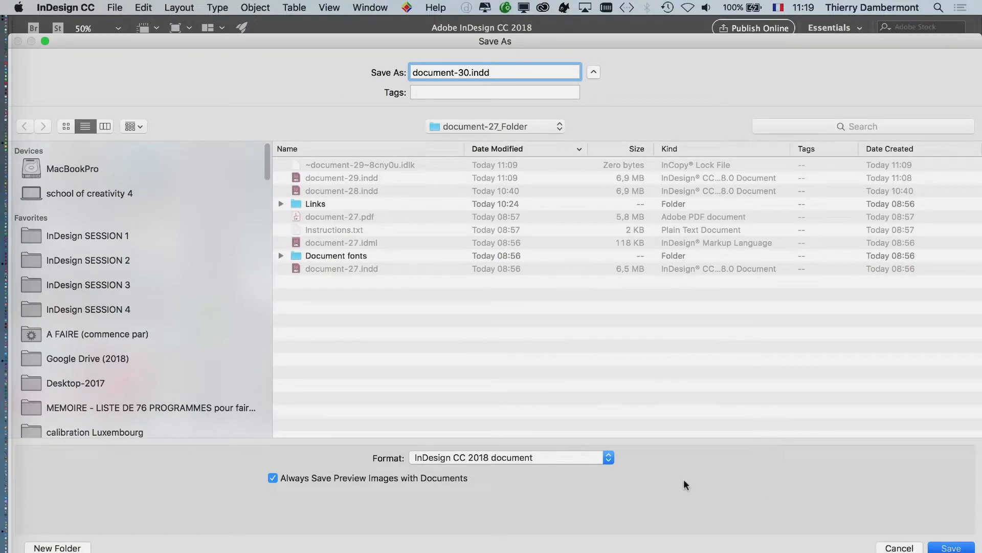
key(Return)
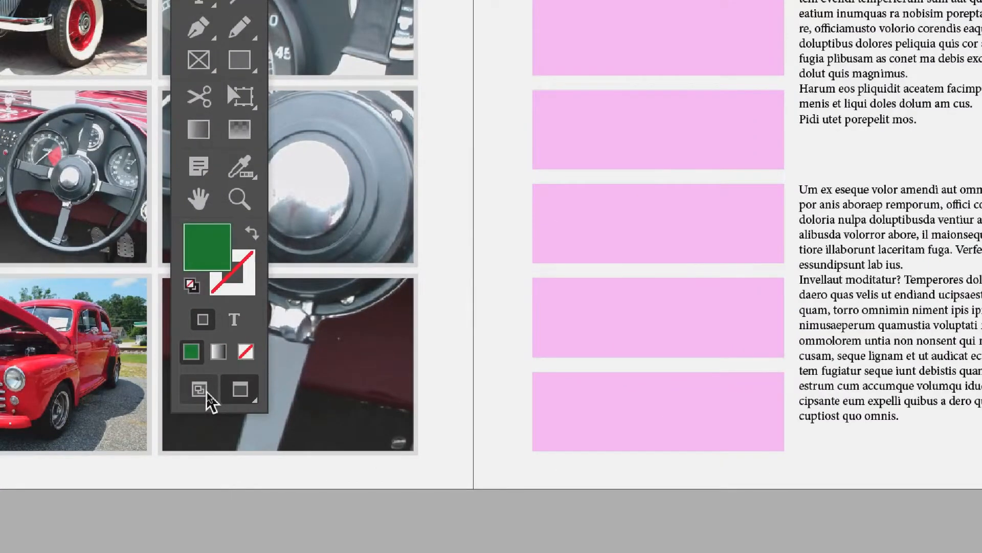
Return to Normal view mode and place the Layers panel in the empty area beside the text page
click(203, 392)
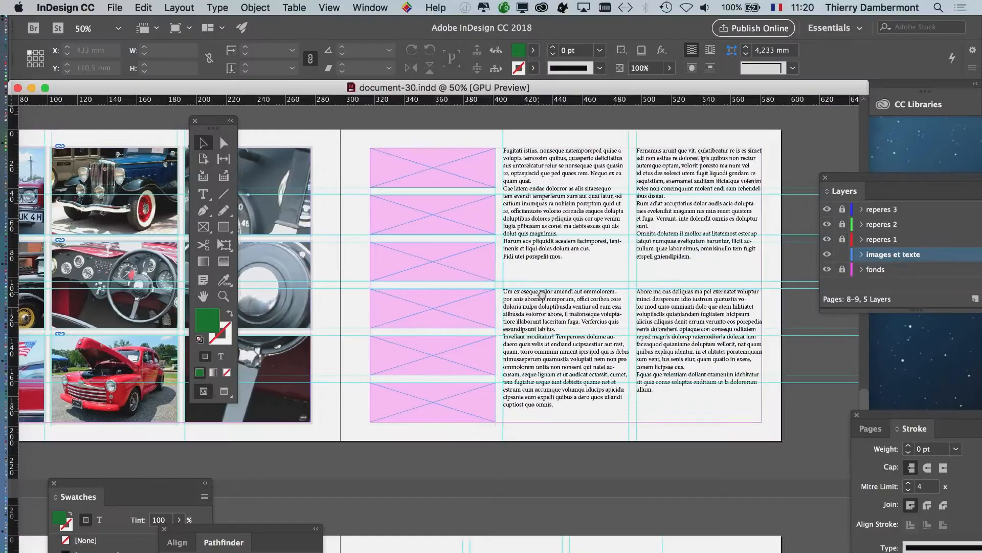
drag(517, 309, 169, 300)
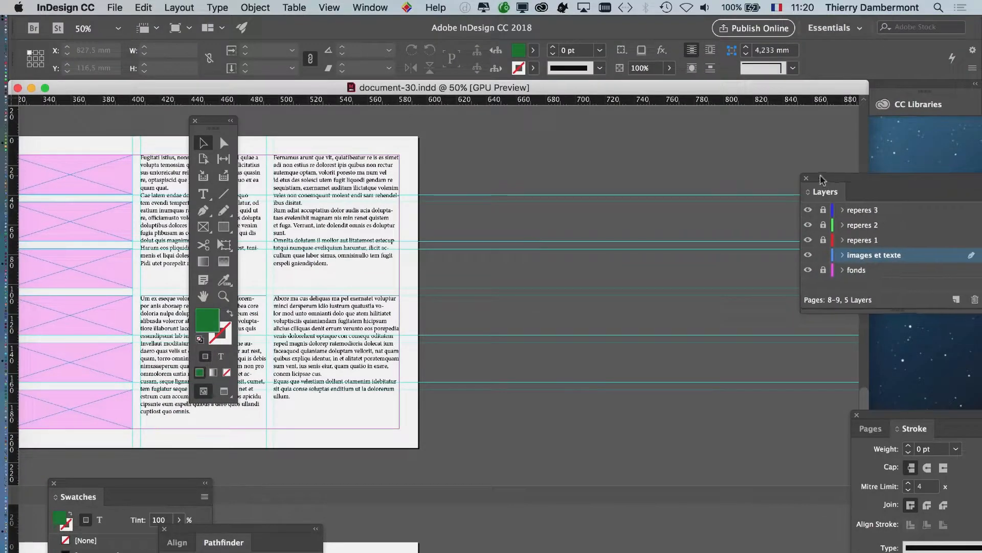
drag(845, 191, 714, 165)
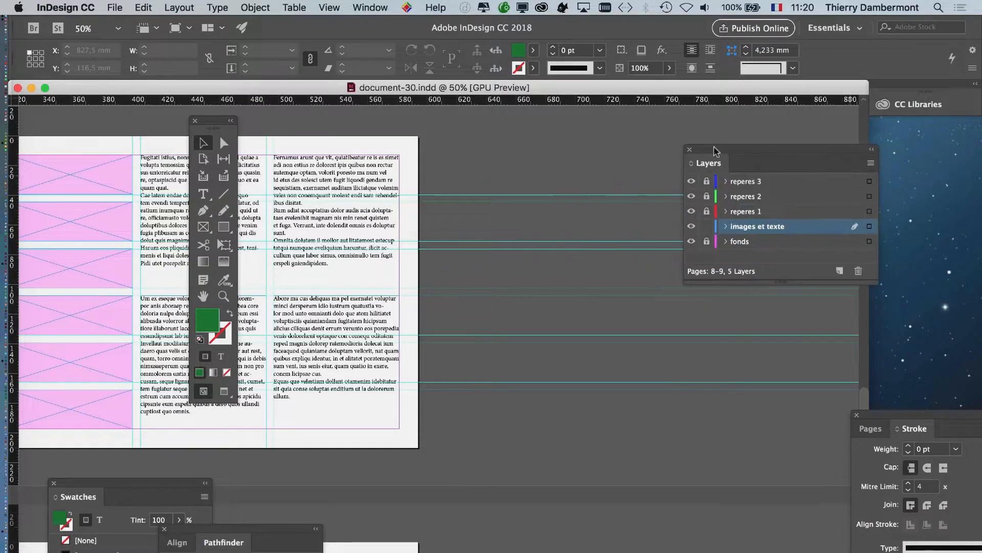
scroll(548, 235, up, 5)
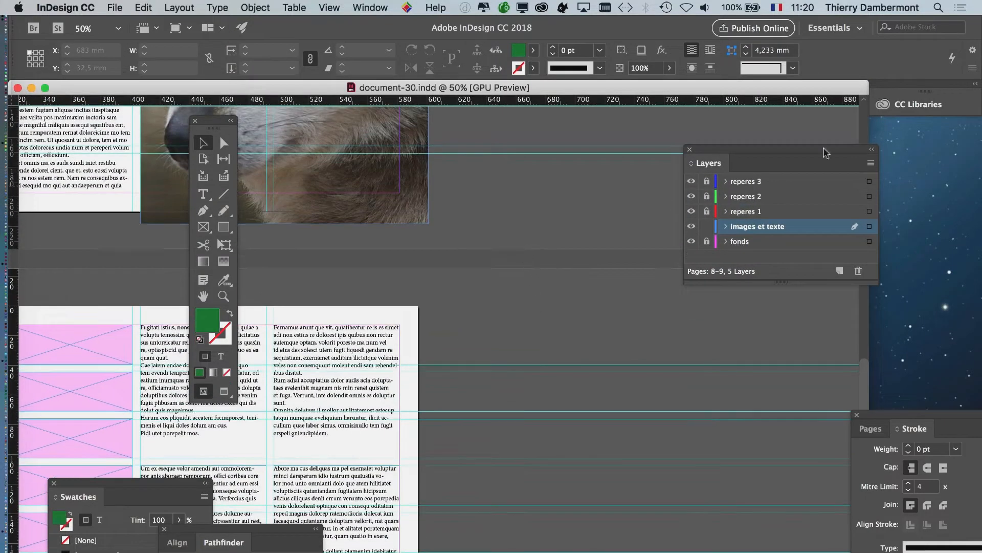
scroll(760, 149, down, 3)
drag(744, 150, 868, 156)
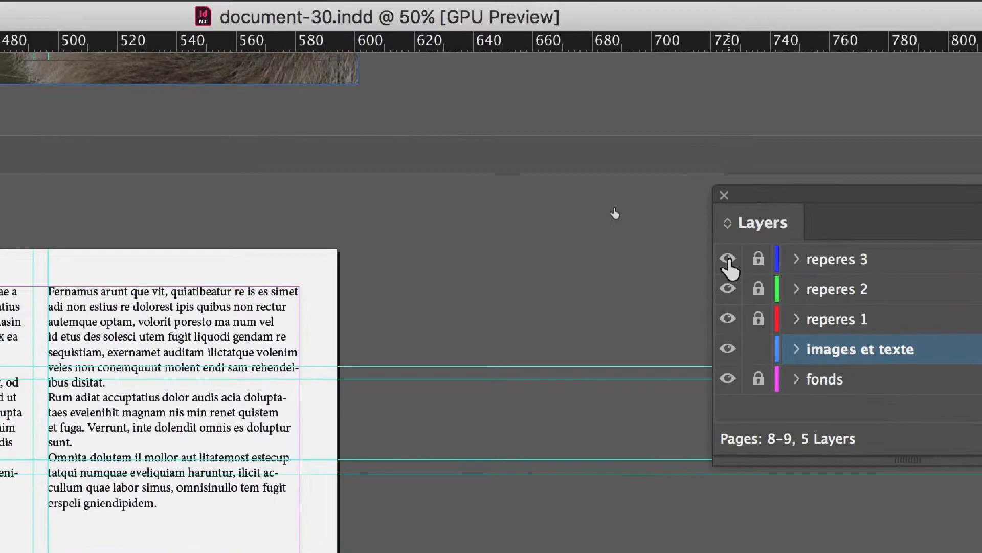
Hide the guide layers reperes 3, reperes 2 and reperes 1, and compare the page in Preview and Normal mode
click(728, 259)
click(728, 289)
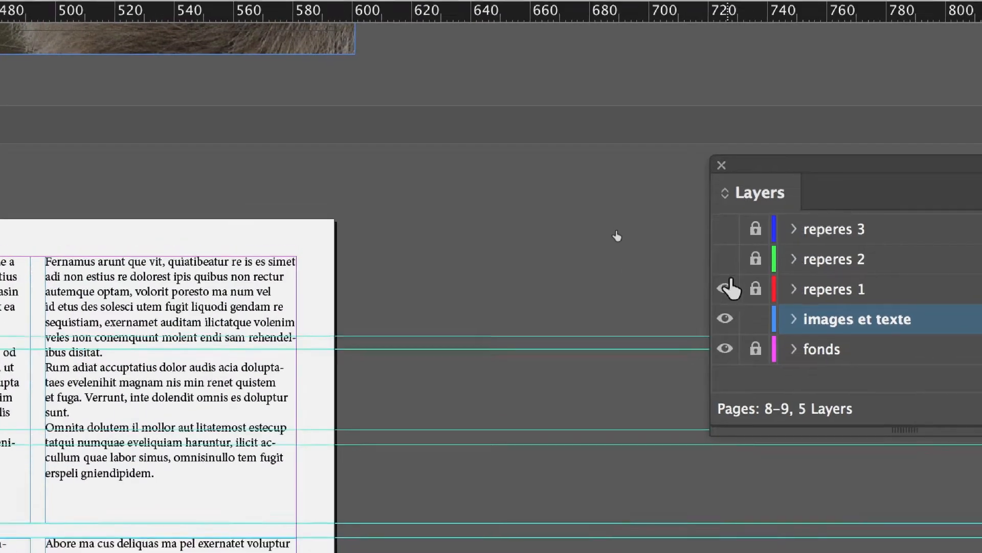
mouse_move(730, 287)
mouse_down()
mouse_move(726, 232)
mouse_move(727, 290)
mouse_up()
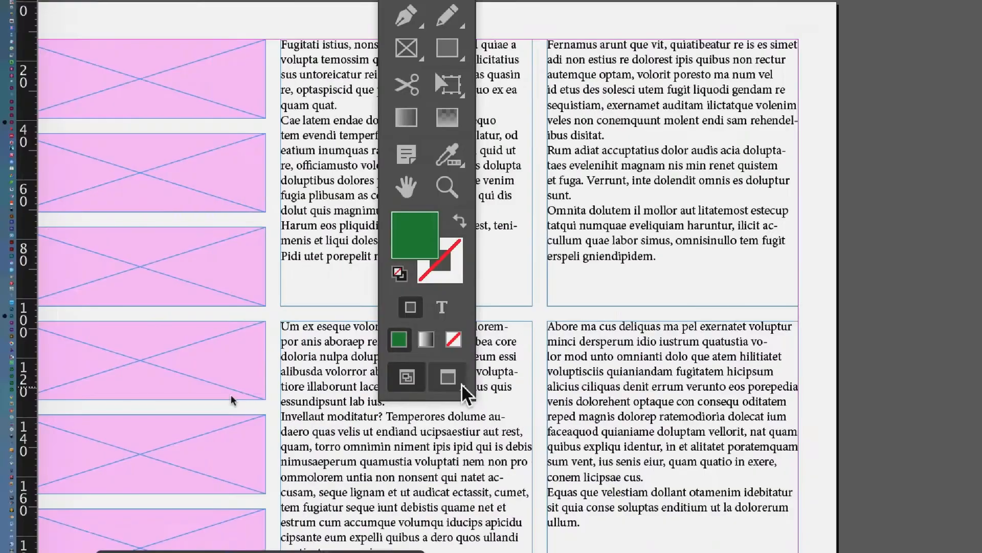
click(460, 384)
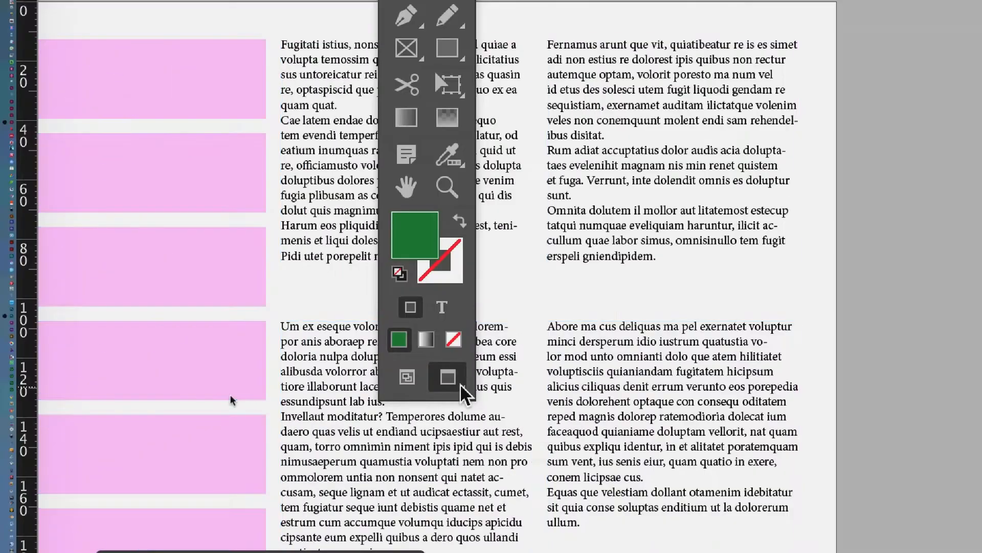
click(418, 385)
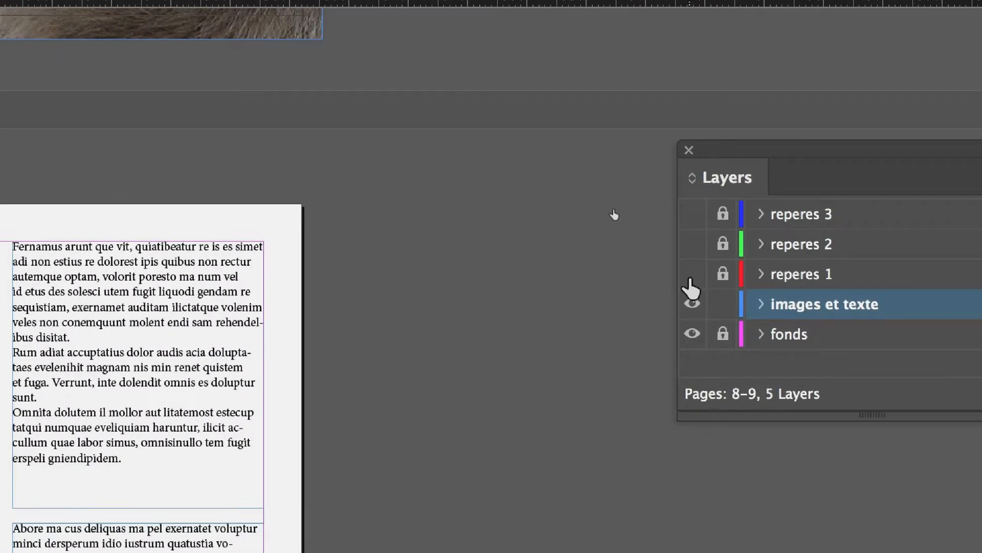
Show the layers reperes 1, reperes 2 and reperes 3 again and examine the pasteboard margins in the Guides & Pasteboard preferences
drag(690, 280, 688, 224)
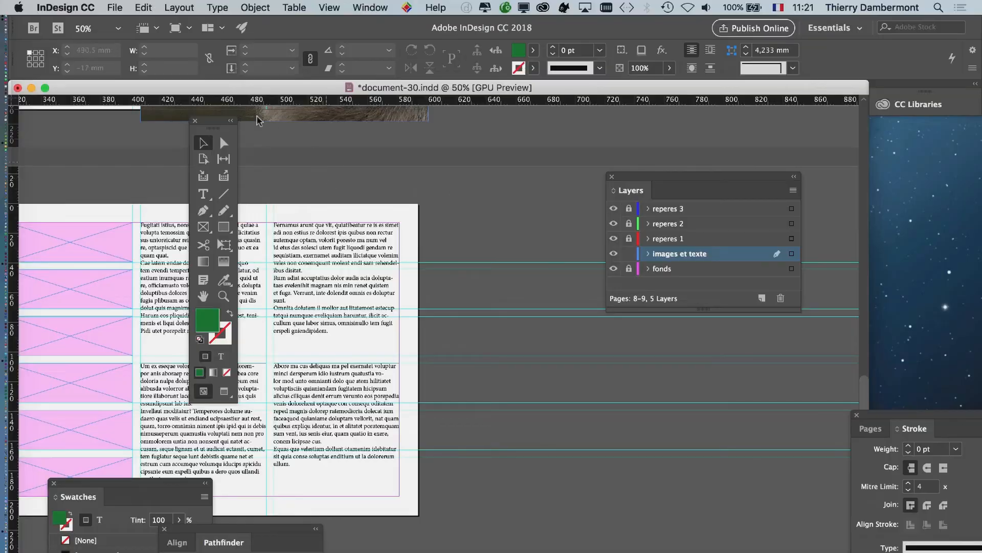
click(67, 7)
mouse_move(72, 37)
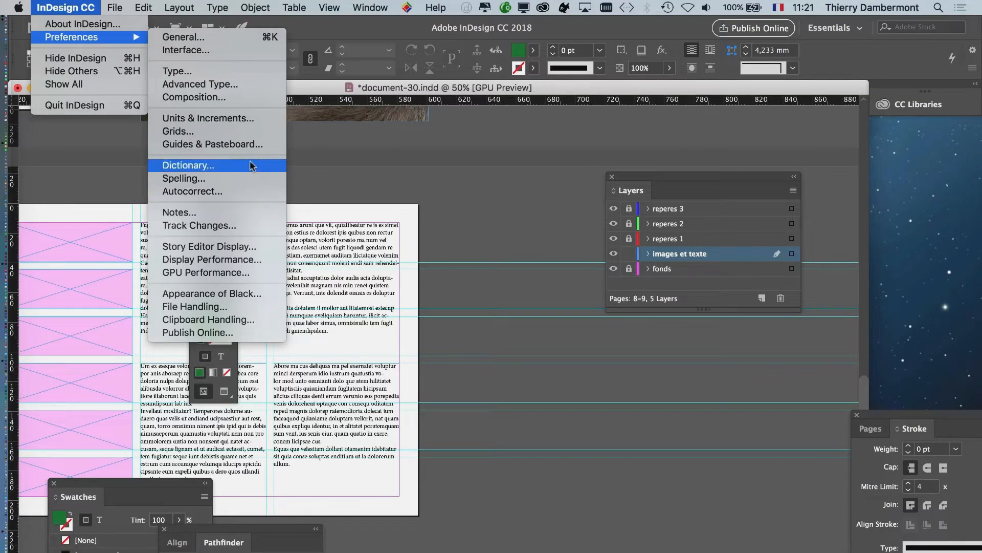
key(alt)
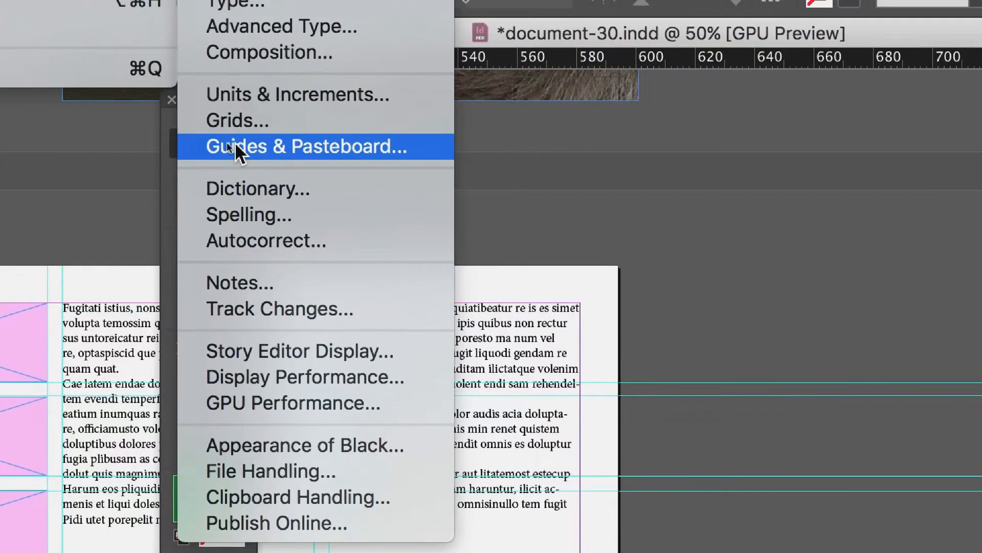
click(191, 141)
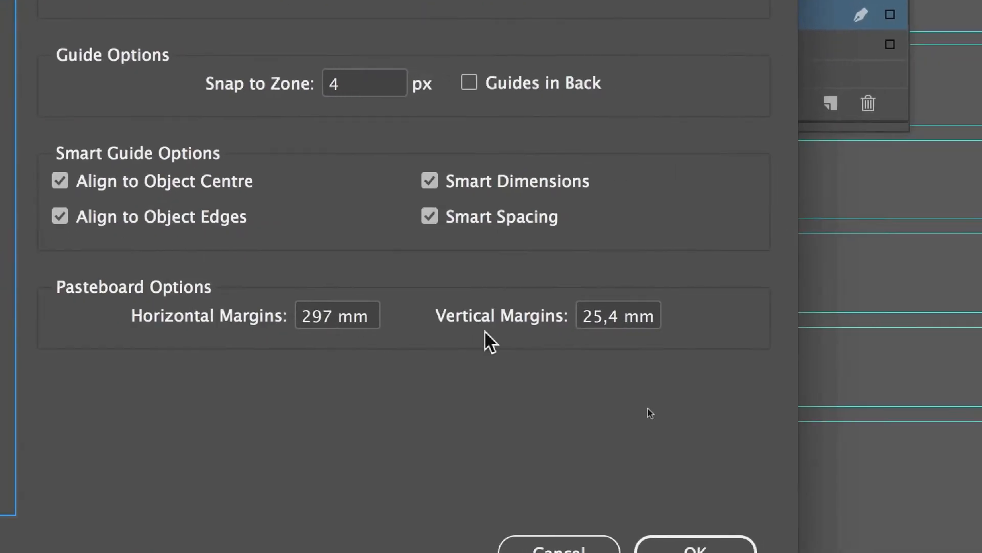
drag(619, 319, 579, 319)
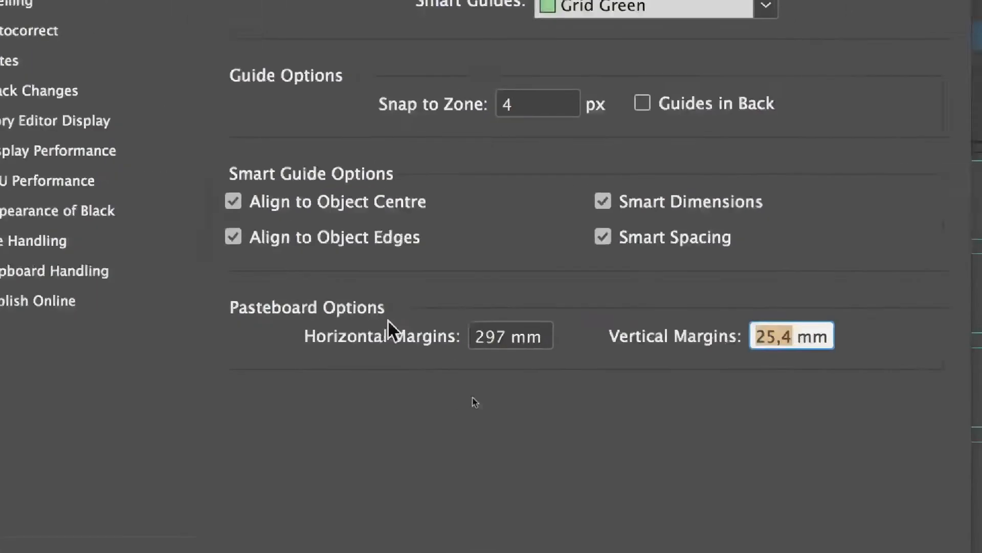
click(520, 416)
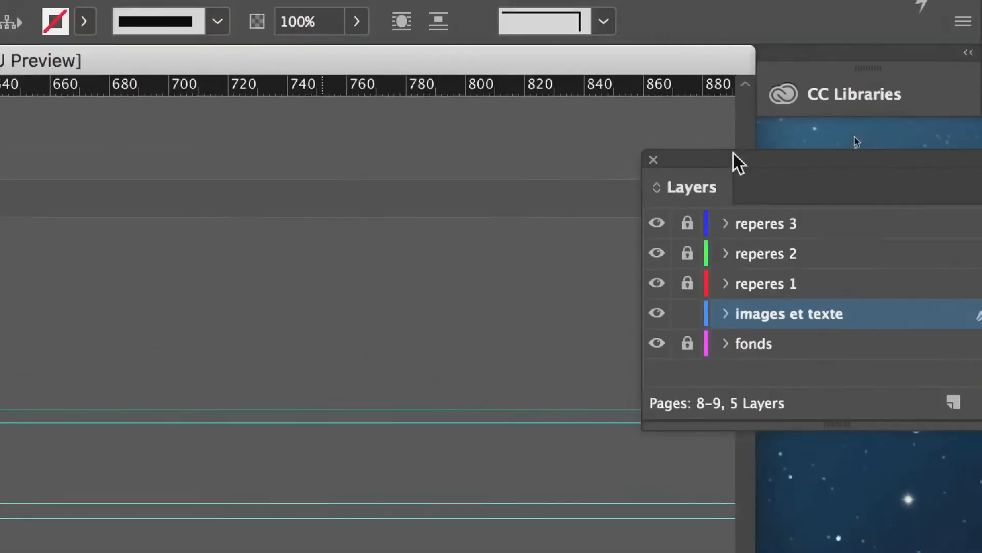
Hide the three reperes guide layers and draw a text frame about 221 × 90.5 mm on the empty pasteboard beside the text page
drag(657, 223, 675, 285)
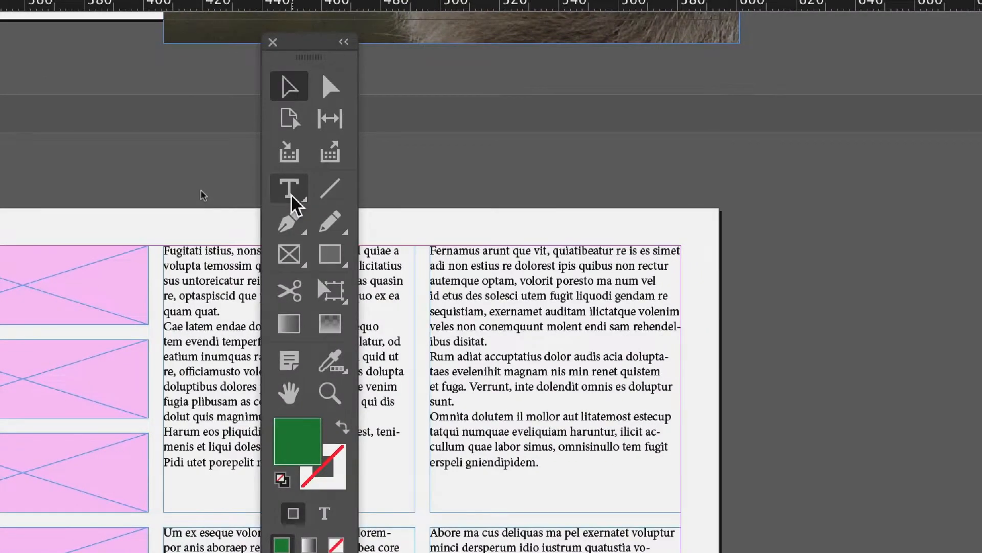
click(291, 189)
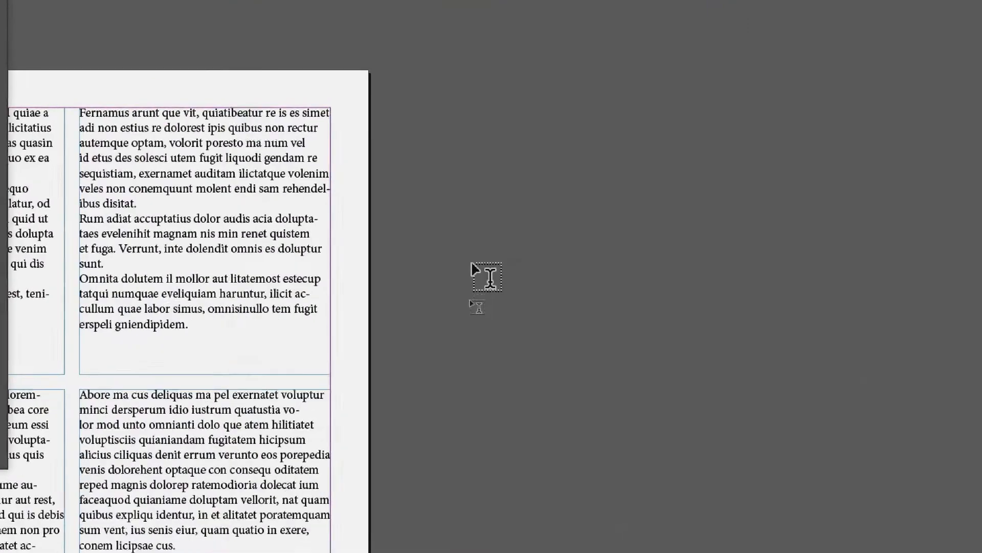
mouse_move(471, 264)
mouse_down()
mouse_move(560, 323)
mouse_move(981, 469)
mouse_move(981, 456)
mouse_move(981, 503)
mouse_up()
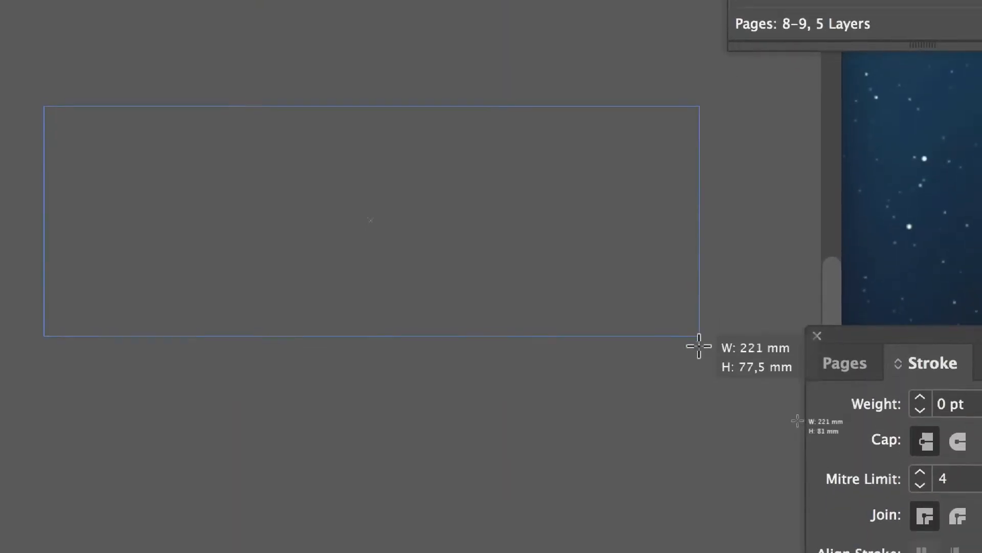
drag(699, 346, 697, 352)
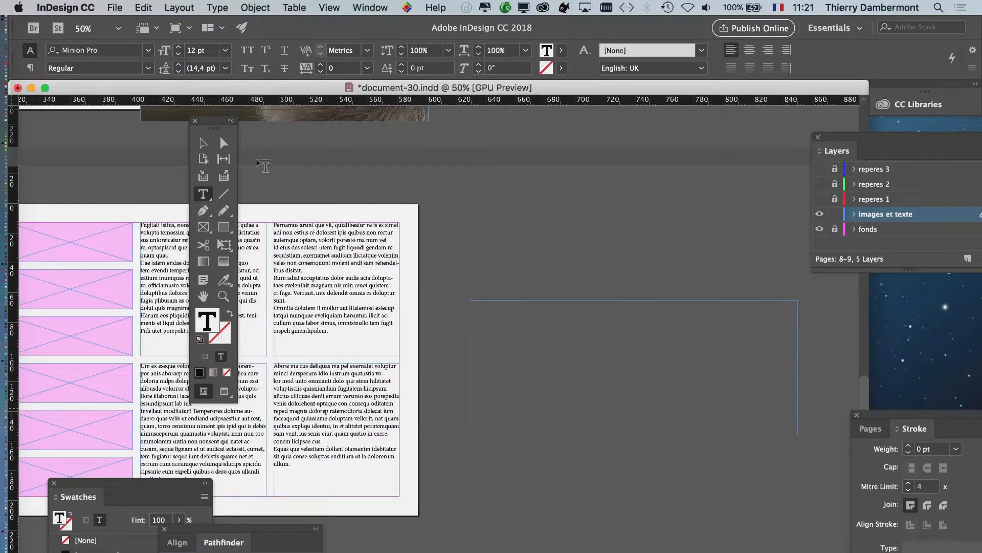
click(445, 217)
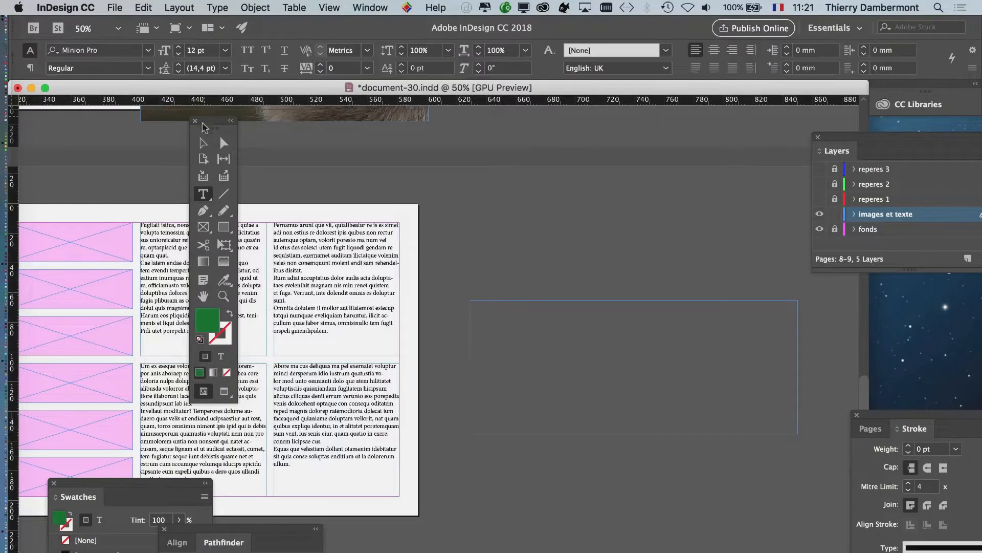
Look over the spread with the car photos, switch briefly to the vintage car pages in Firefox and return to InDesign
key(h)
drag(538, 298, 410, 324)
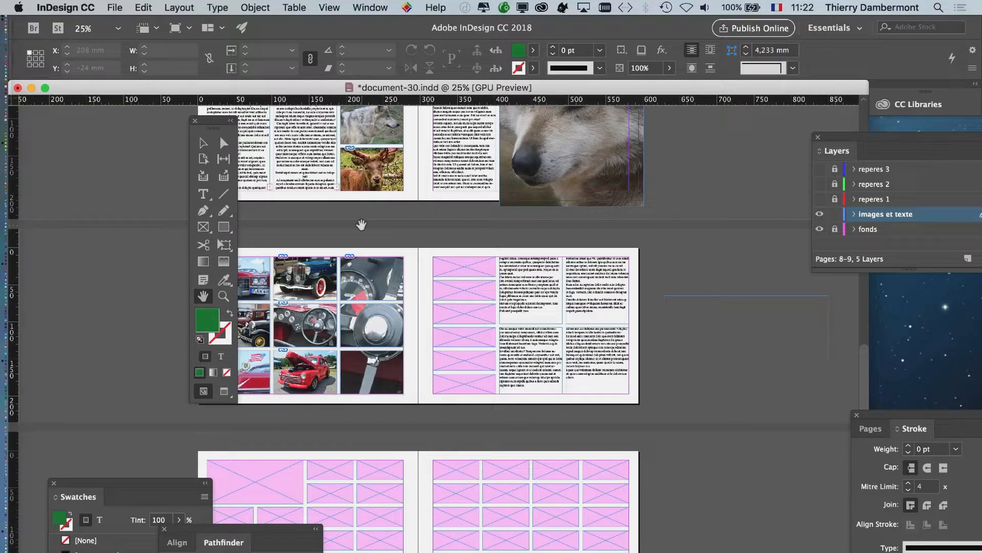
mouse_move(10, 407)
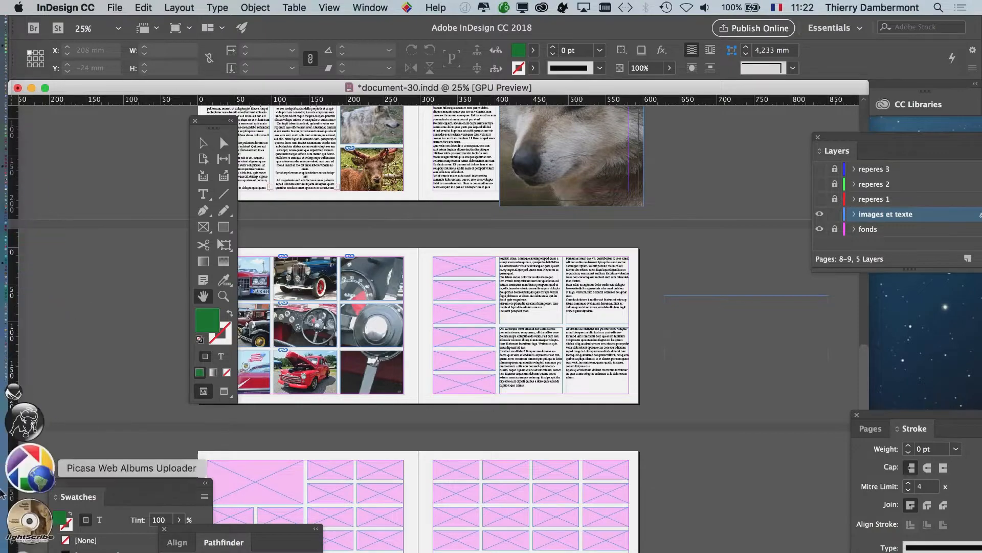
click(21, 535)
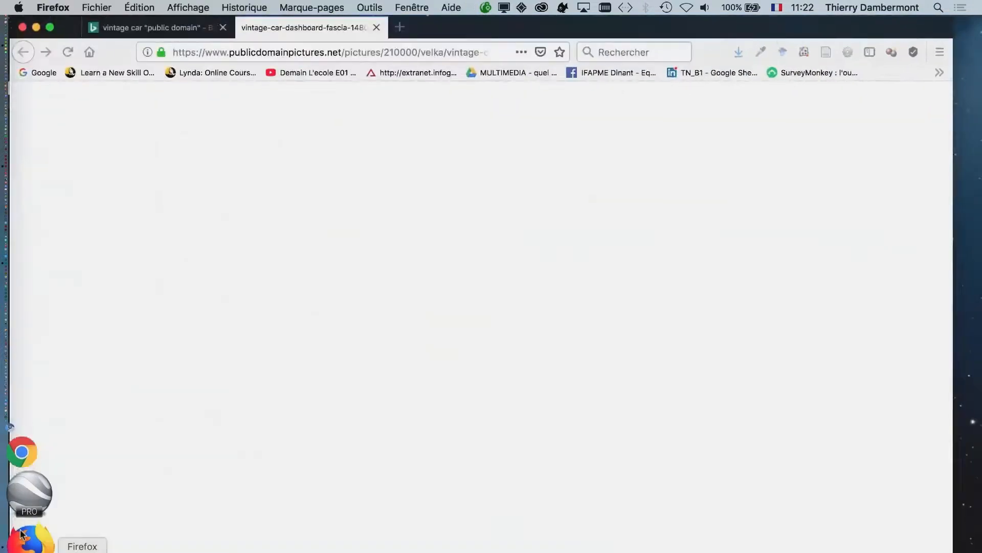
key(super+Tab)
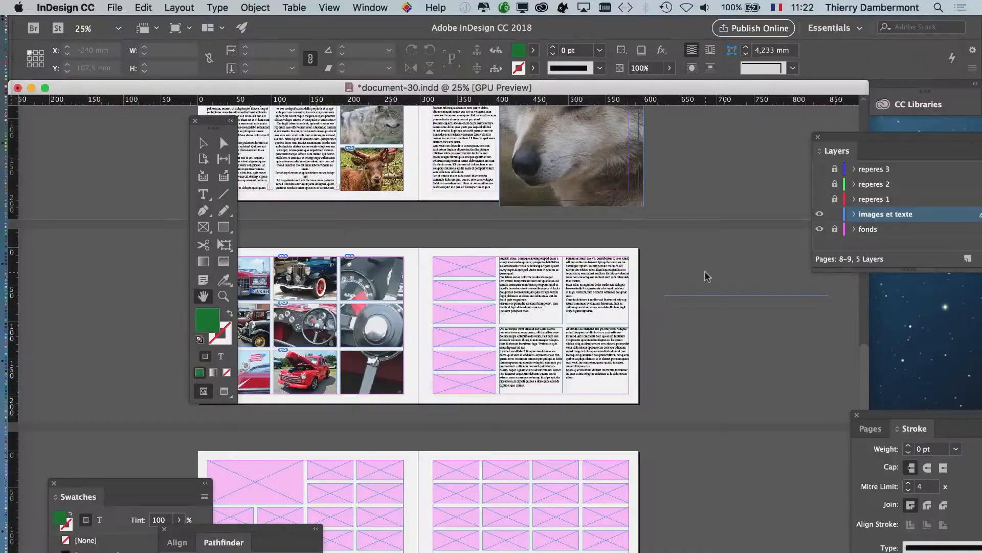
Enter the title "Vintage cars !" in the pasteboard text frame, with no space after the V
scroll(776, 327, up, 2)
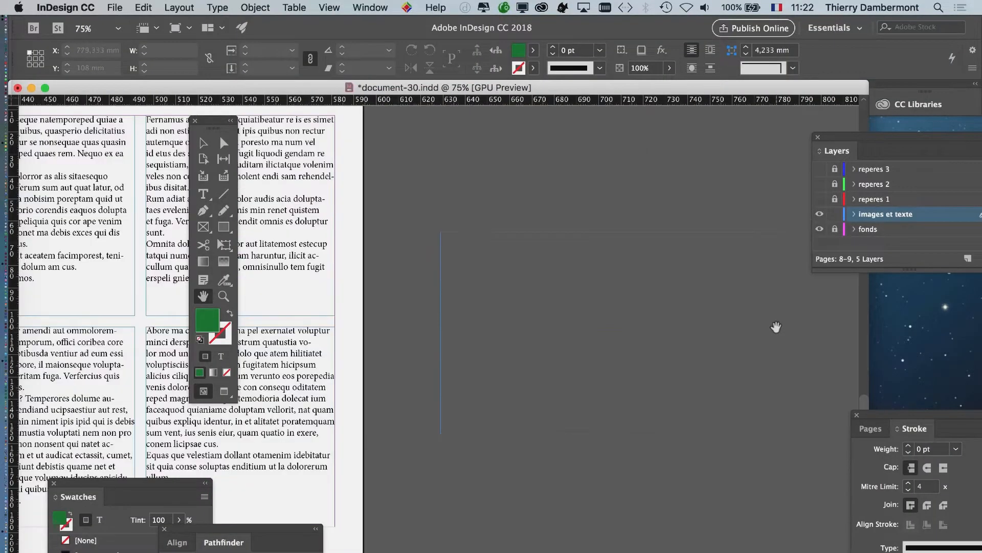
drag(497, 296, 334, 263)
key(t)
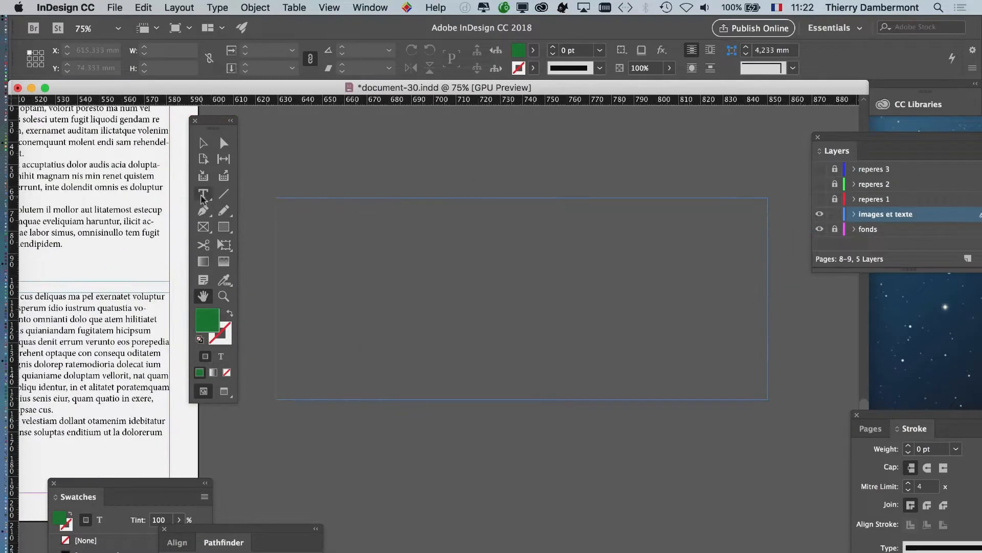
click(292, 228)
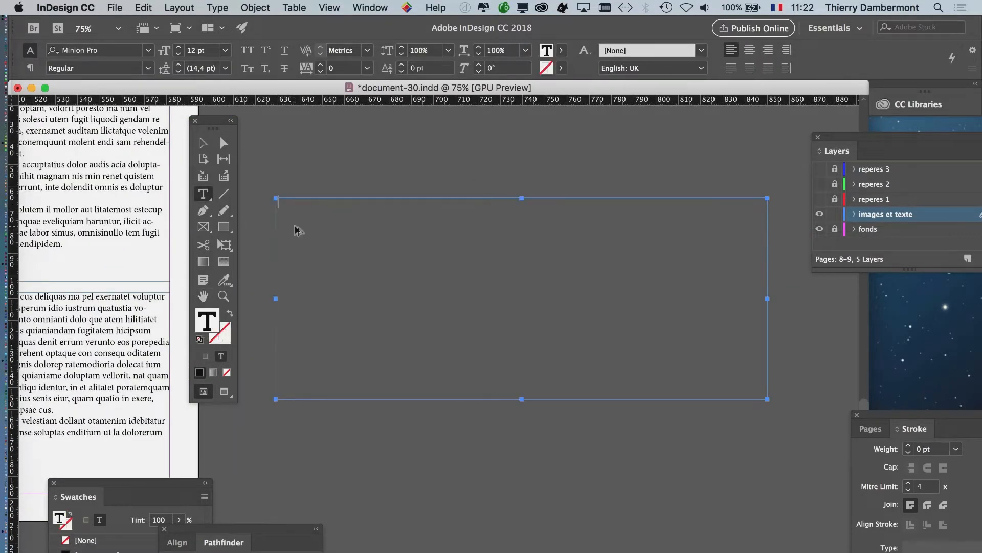
text(V in)
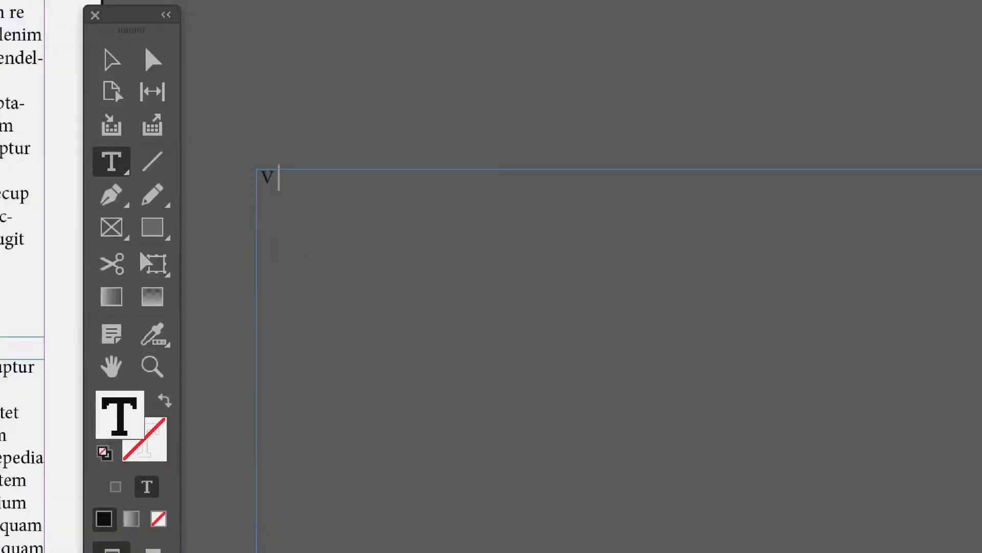
text(tage cars !)
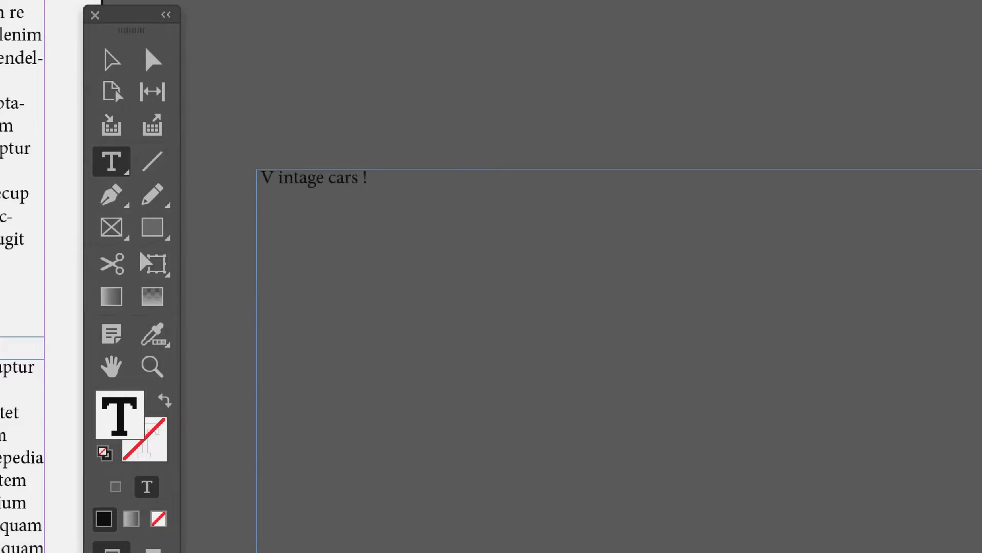
click(290, 207)
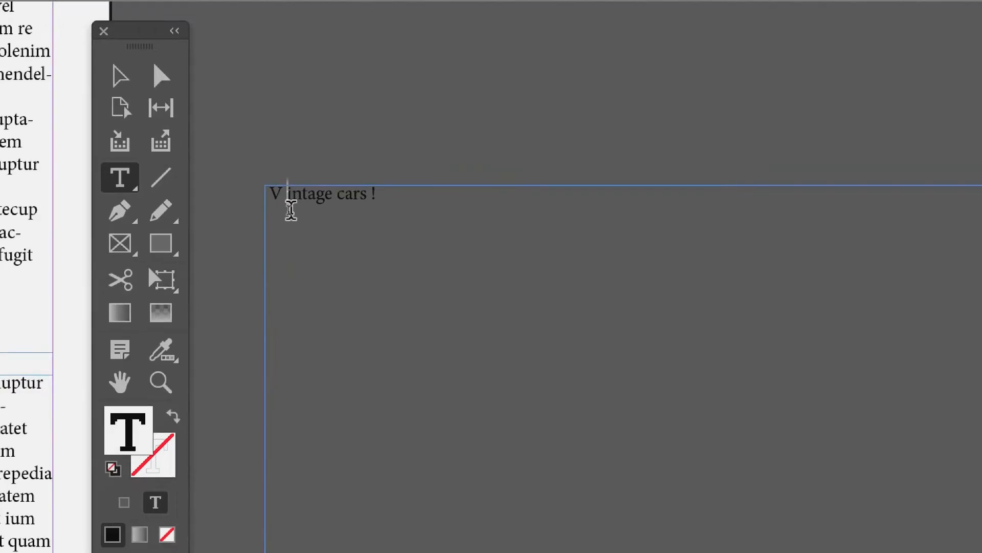
key(BackSpace)
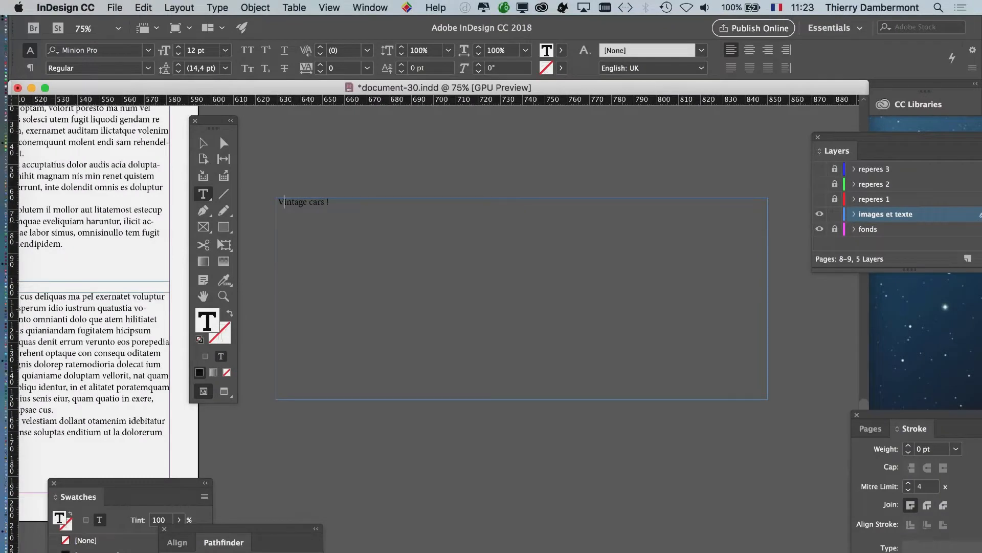
Select the title's text frame as an object and bring up the Character settings, keeping the floating panels clear of the title
click(205, 143)
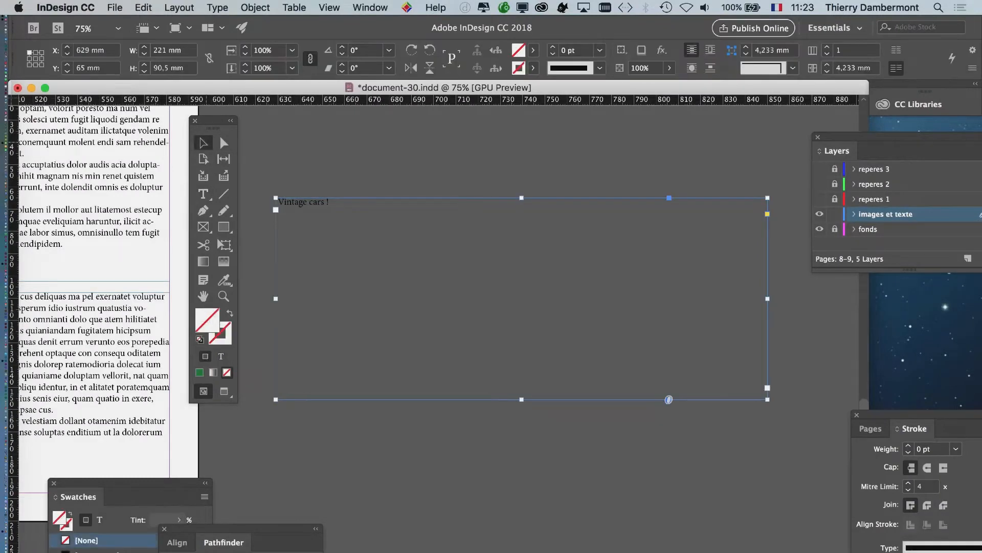
drag(219, 134, 151, 147)
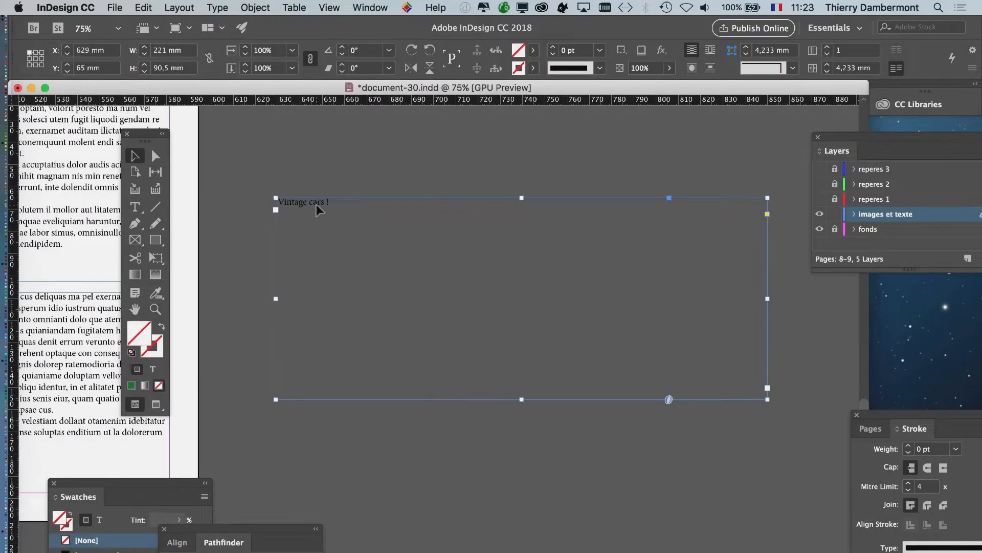
click(219, 7)
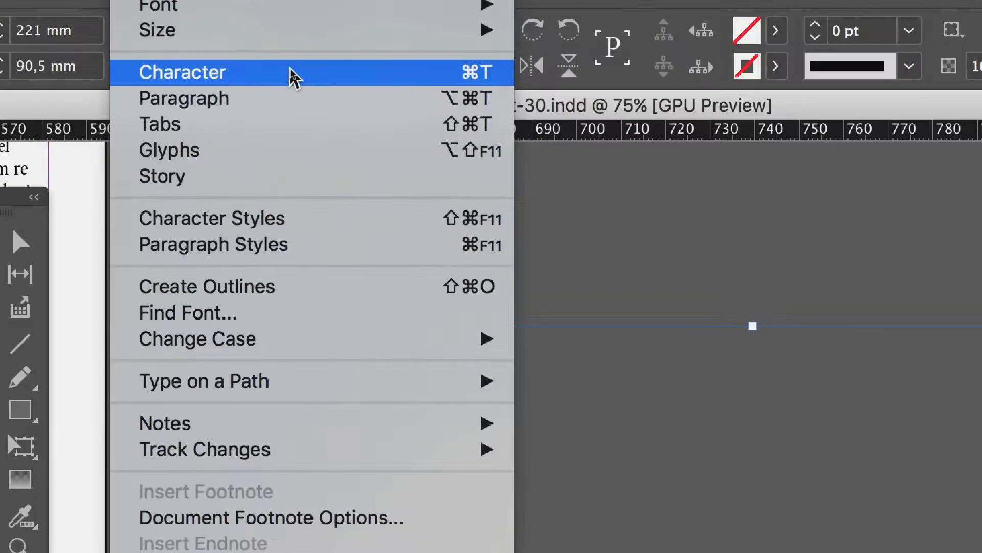
click(294, 77)
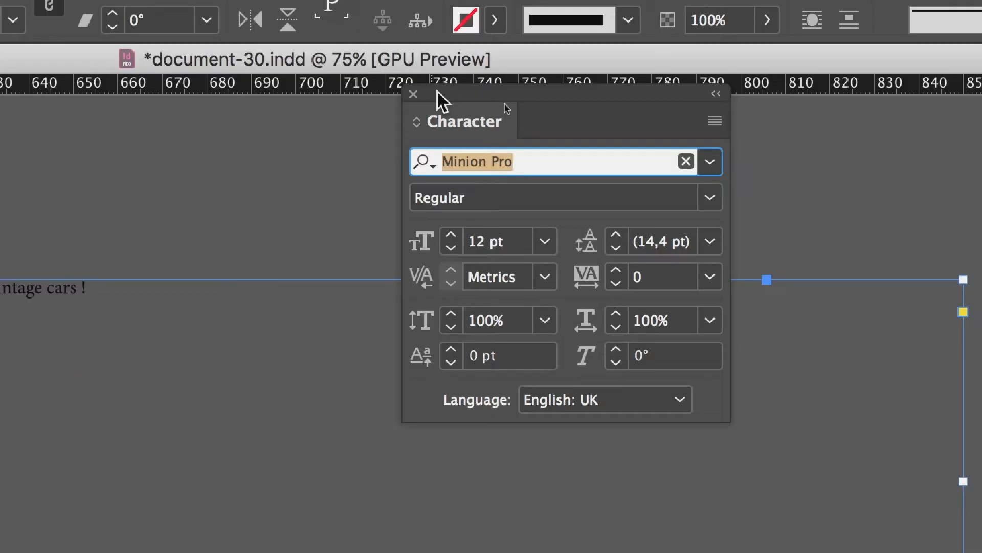
drag(438, 36, 261, 183)
drag(376, 143, 431, 80)
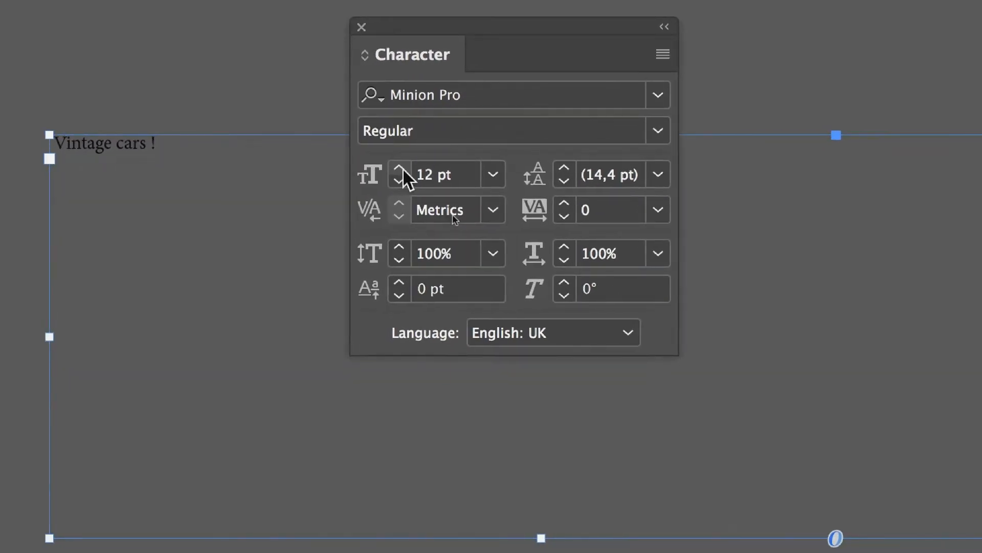
Enlarge the "Vintage cars !" title to 100 pt and move the Character settings out of the way of the text
click(402, 168)
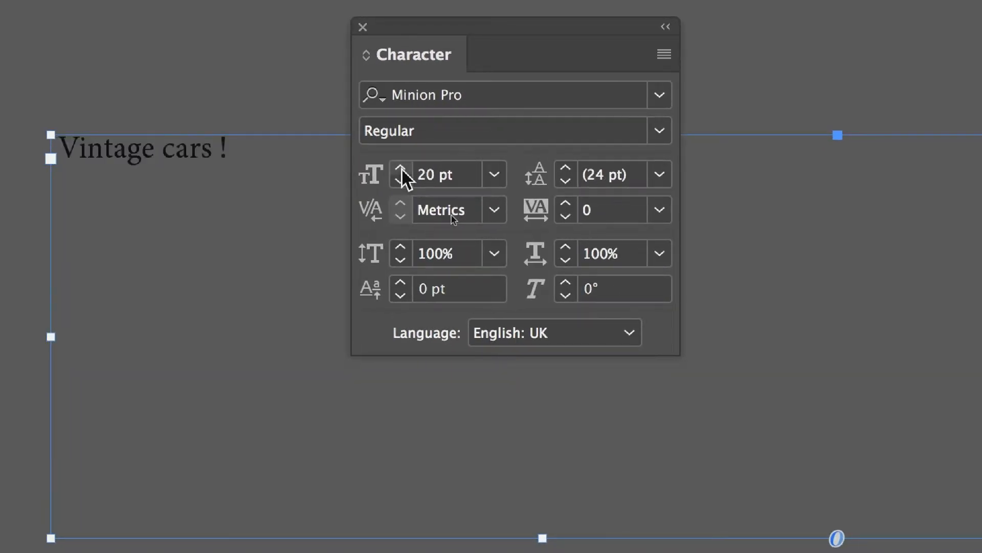
click(401, 168)
click(401, 168)
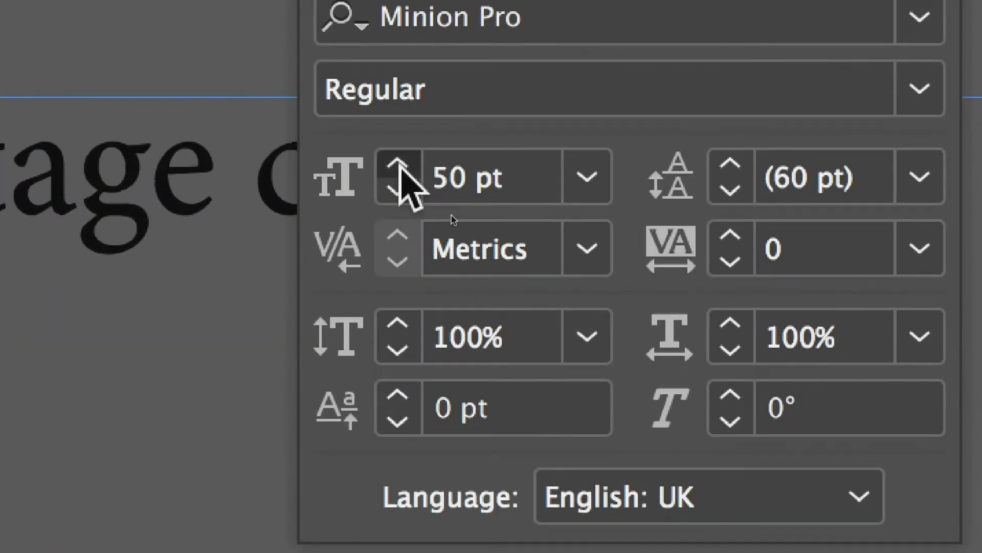
click(402, 168)
click(401, 167)
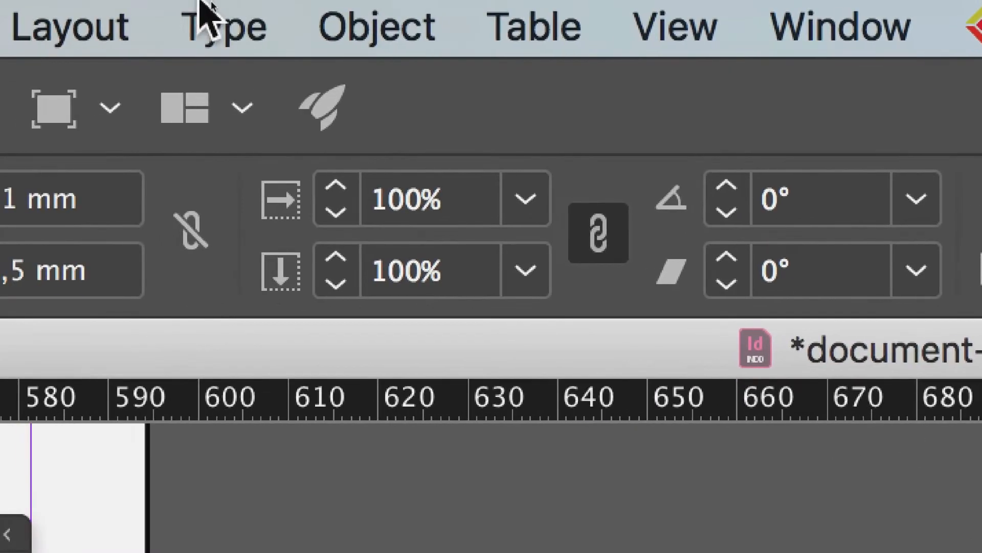
click(205, 9)
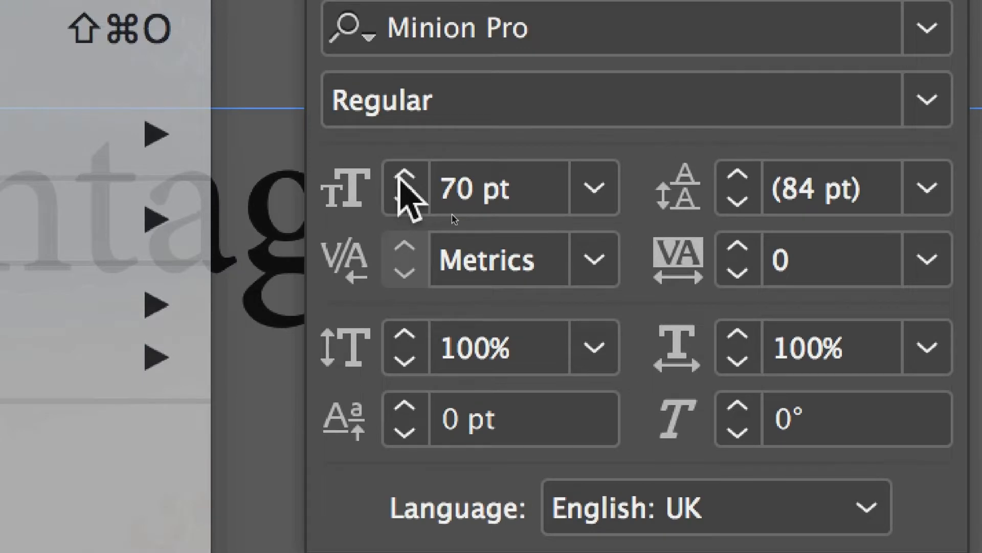
click(405, 176)
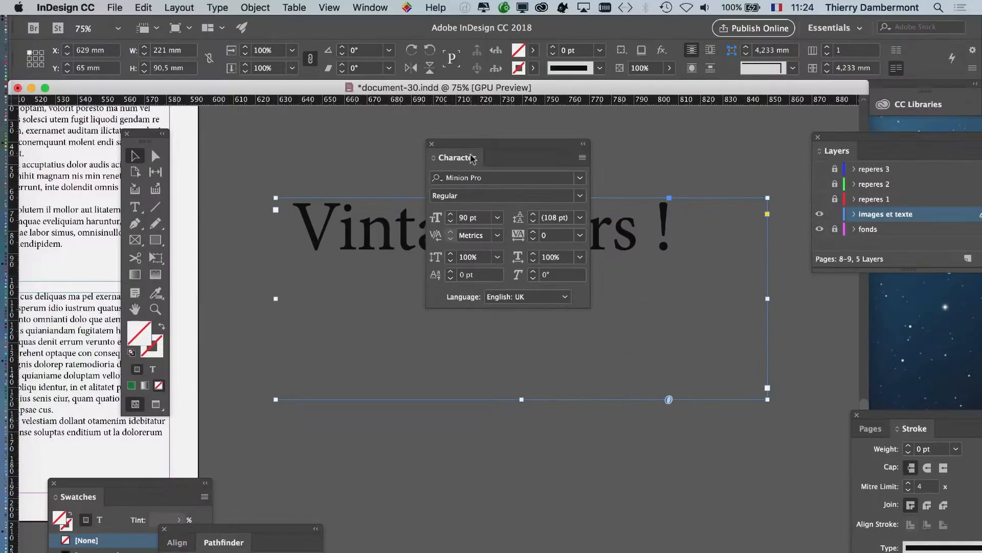
drag(479, 147, 783, 433)
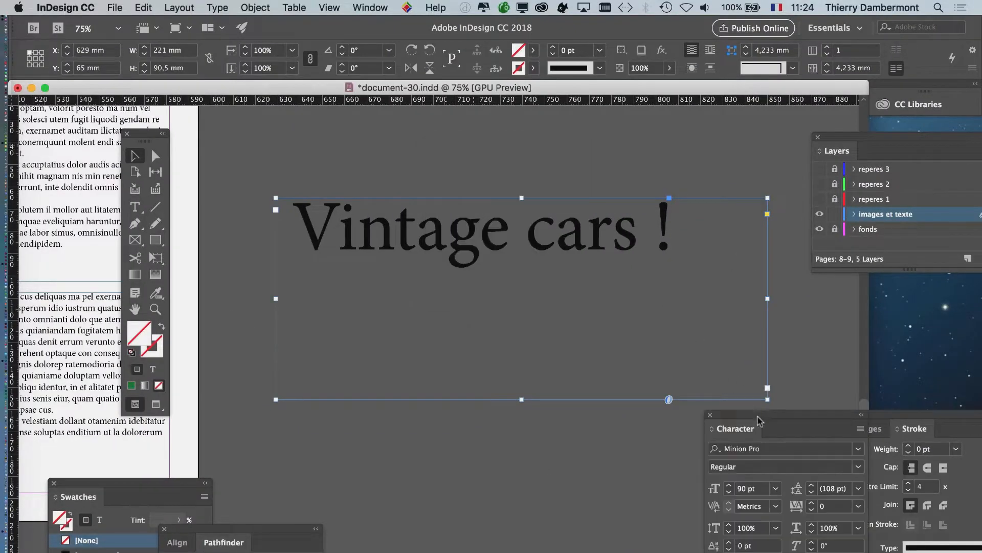
click(729, 486)
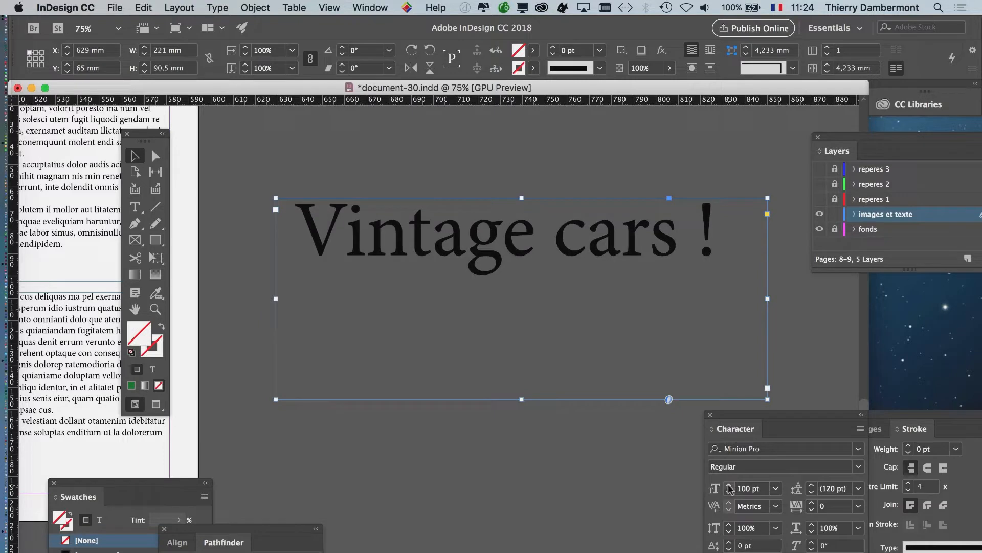
drag(758, 417, 820, 333)
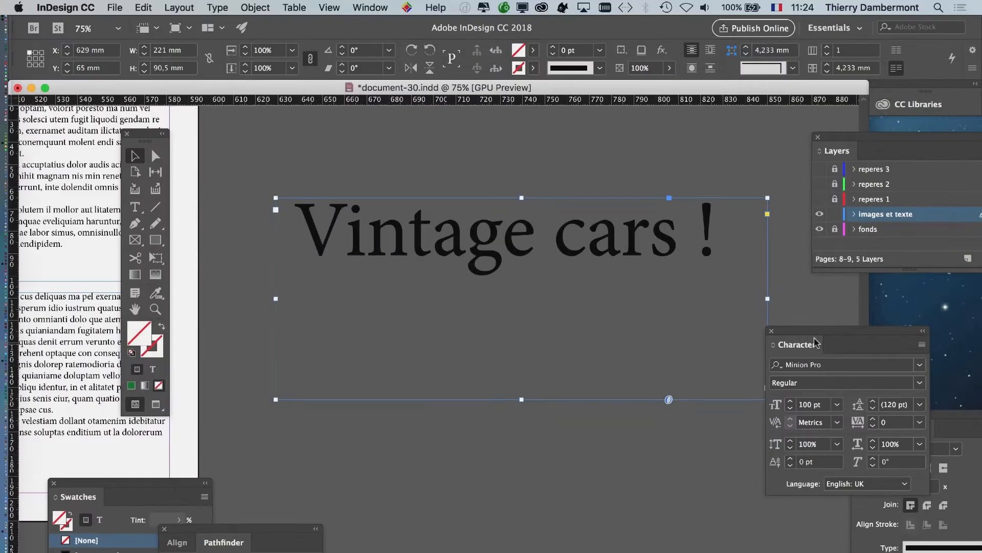
Close the Layers panel next to the Character settings and set the "Vintage cars !" title's kerning to Optical
drag(804, 332, 774, 146)
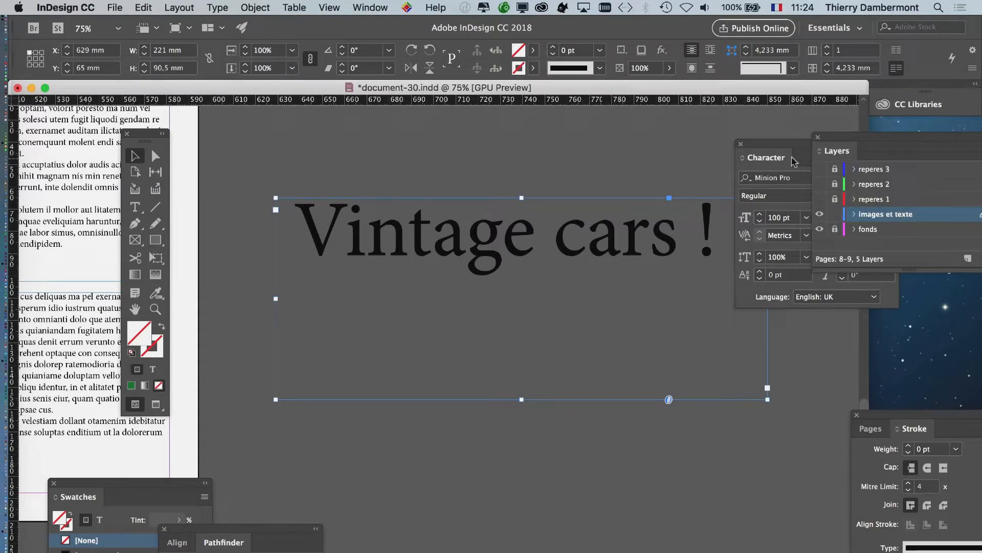
mouse_move(790, 160)
mouse_down()
mouse_move(770, 197)
mouse_move(769, 288)
mouse_move(778, 186)
mouse_move(800, 156)
mouse_up()
click(818, 137)
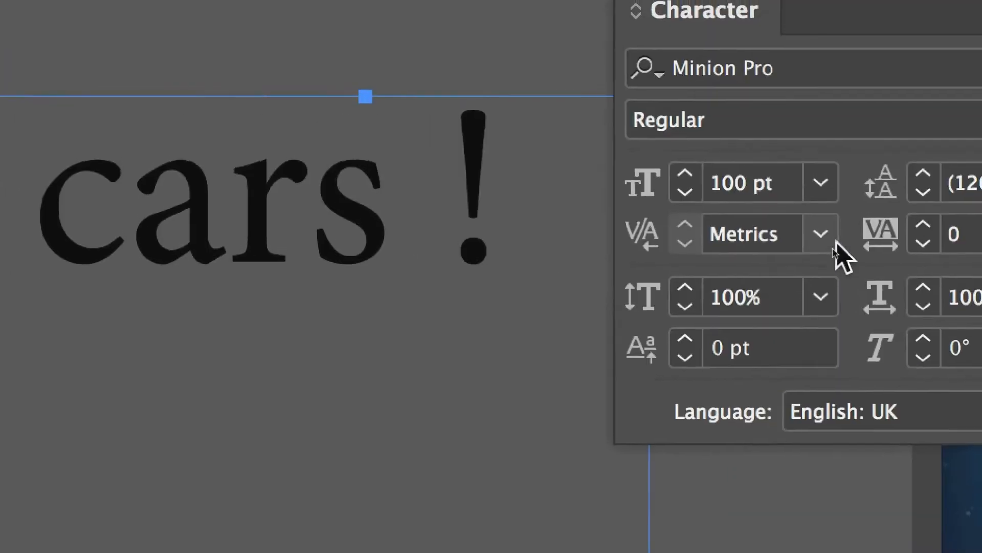
click(906, 194)
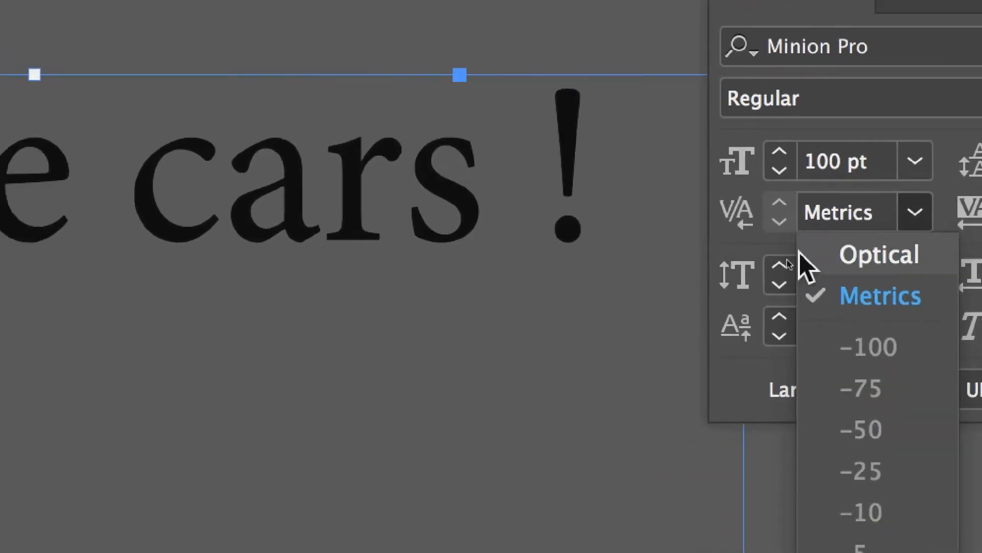
click(807, 254)
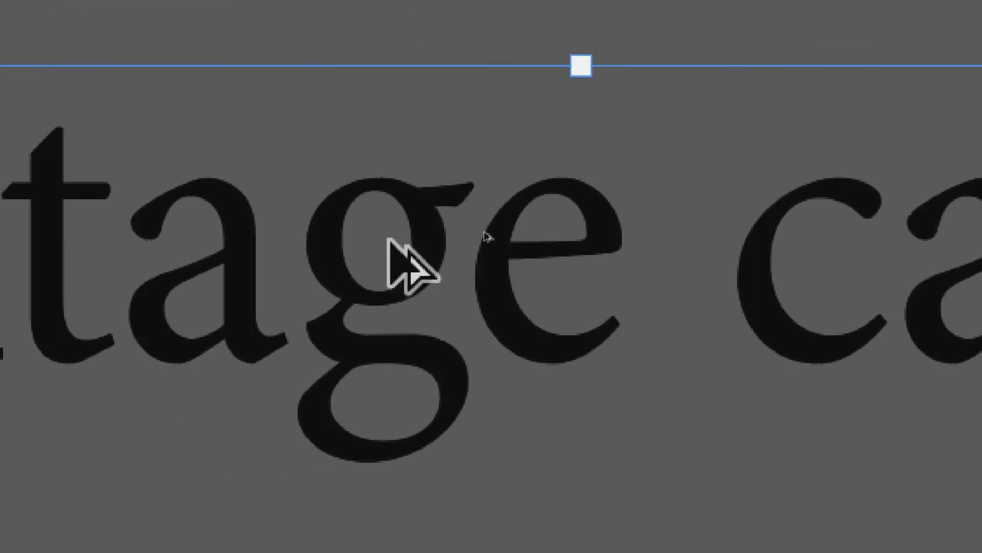
Switch to Firefox, close the "tilting monitor" tab and search Google for "kerning game"
scroll(486, 236, left, 10)
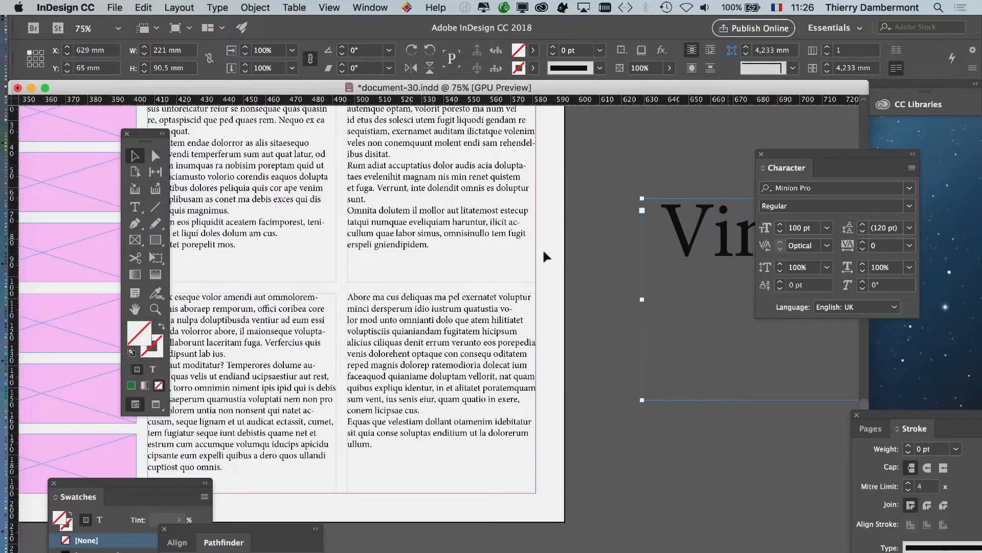
scroll(444, 294, right, 10)
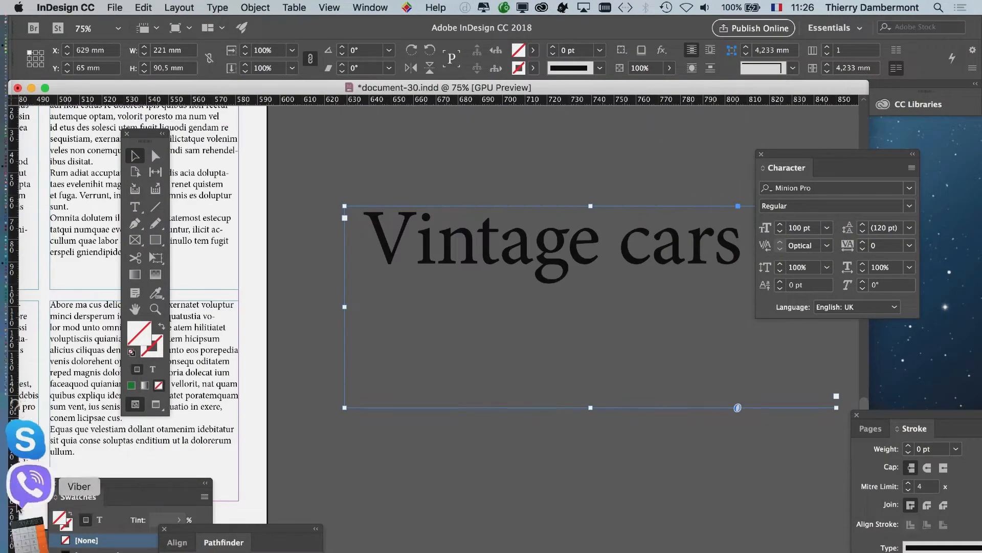
click(25, 517)
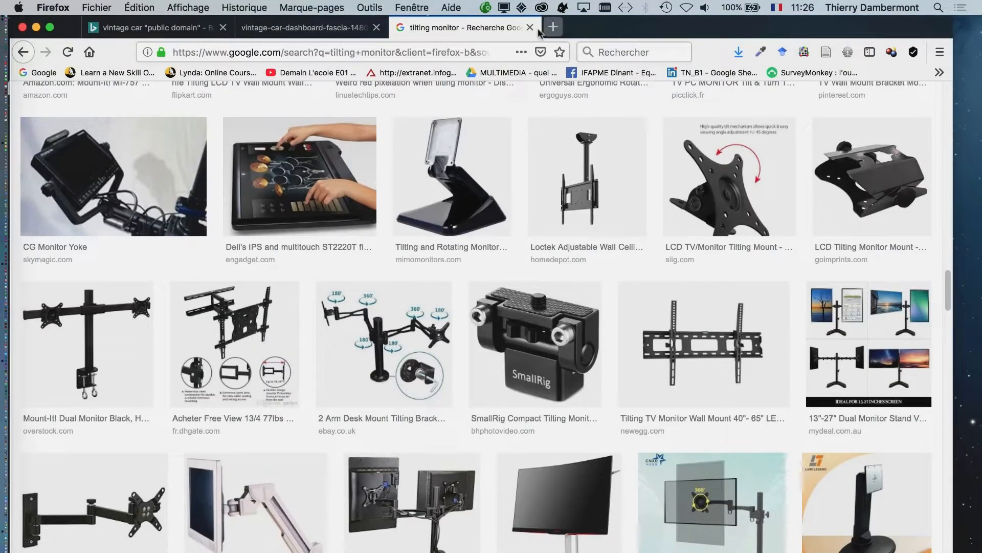
click(530, 27)
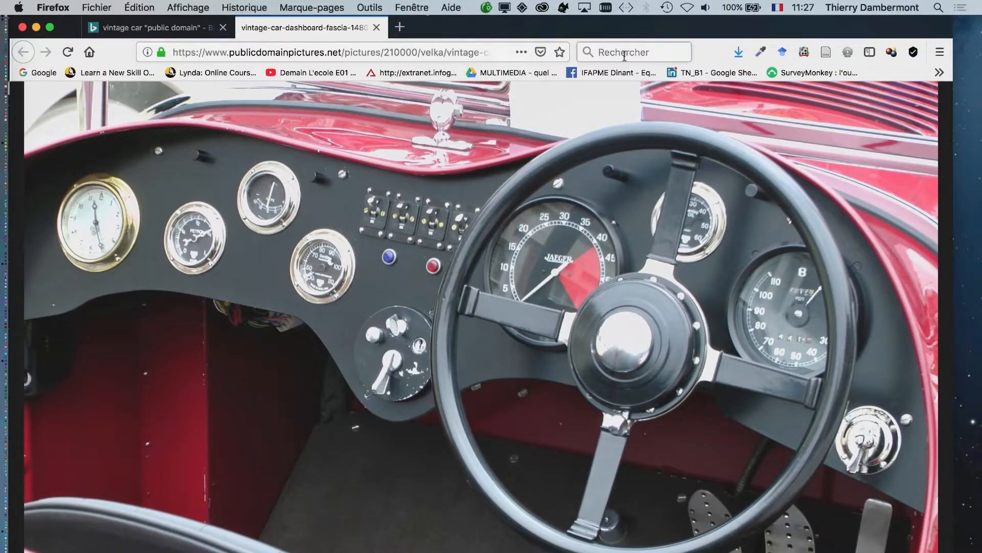
click(43, 73)
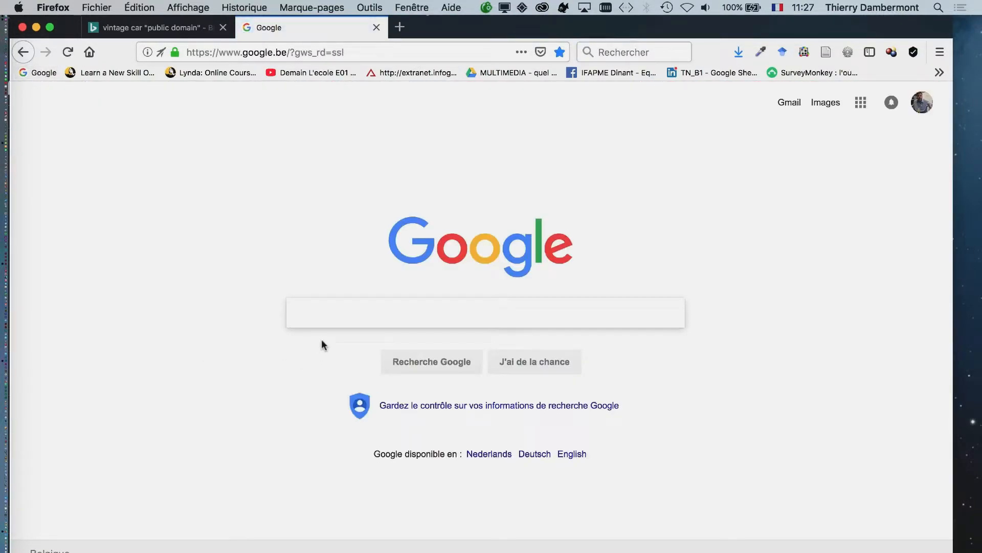
text(kerning game)
key(Return)
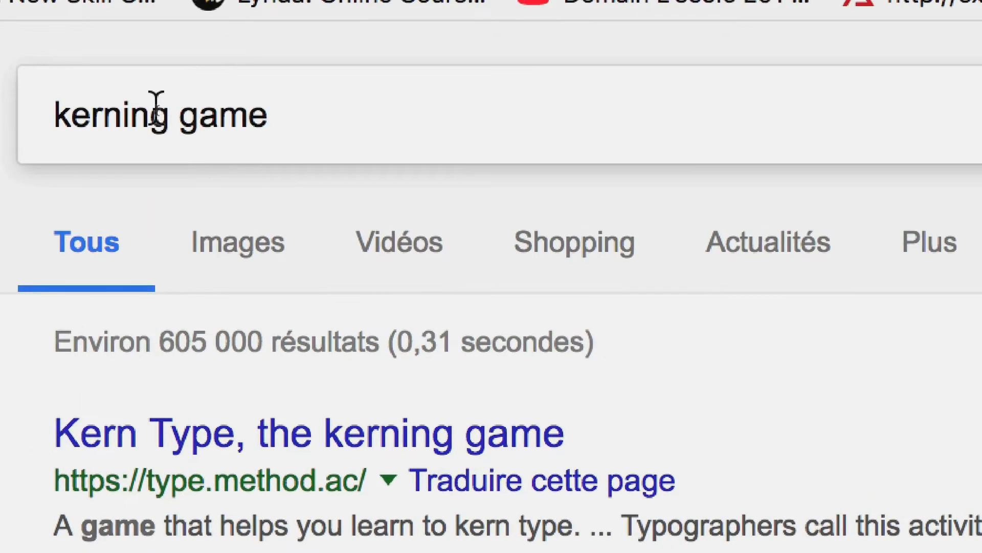
Open the Kern Type result and move the e in the introductory "kern me" exercise onto its dashed outline
drag(168, 115, 36, 126)
click(114, 133)
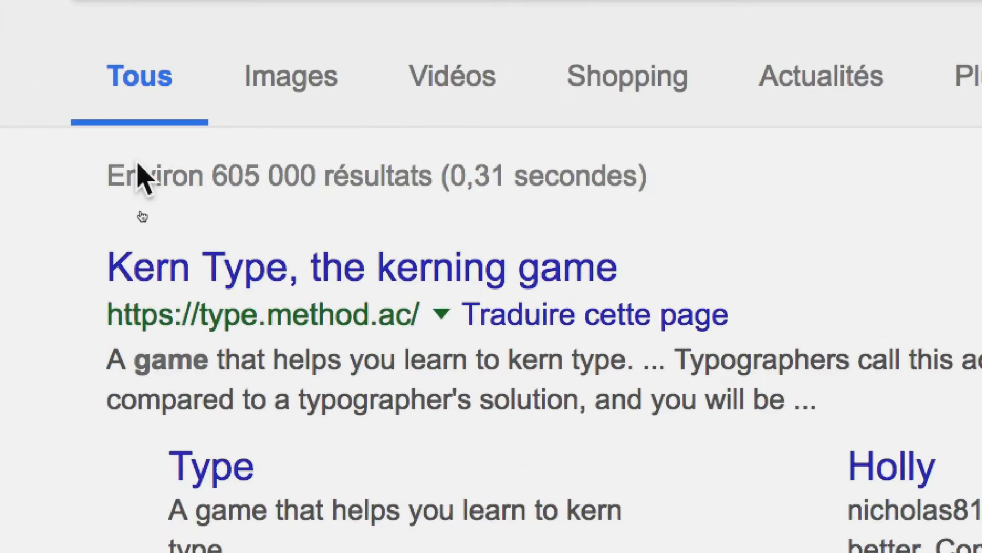
click(146, 194)
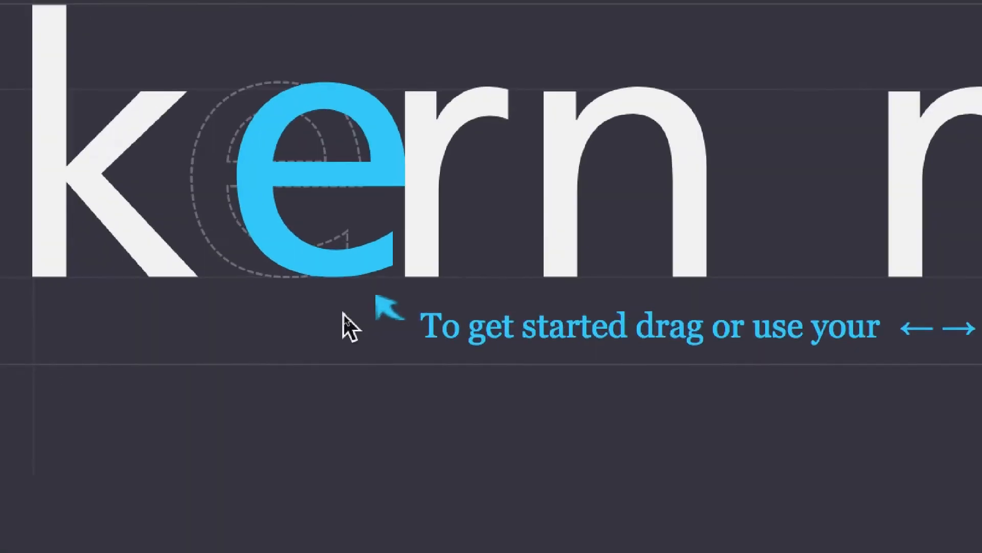
mouse_move(284, 246)
mouse_down()
mouse_move(275, 248)
mouse_move(295, 250)
mouse_up()
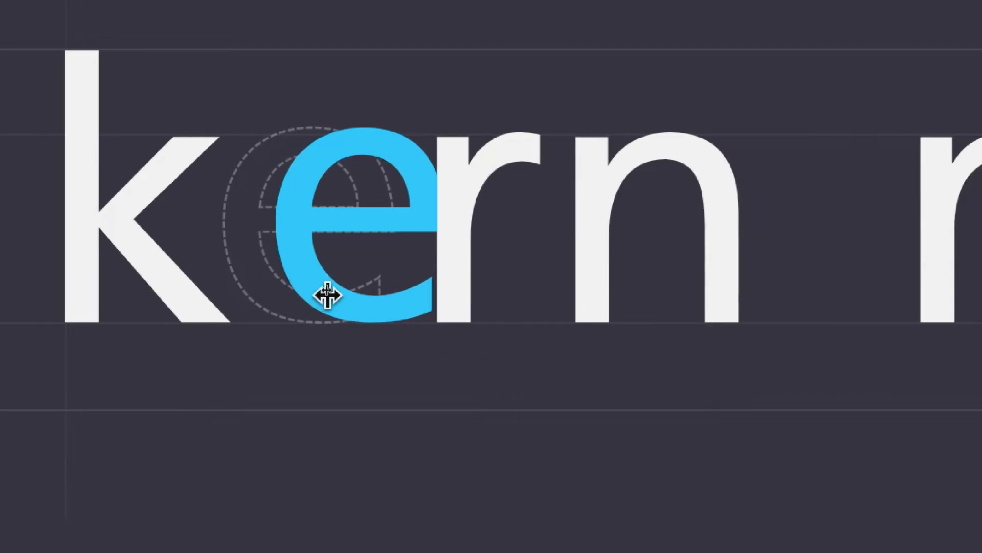
drag(328, 295, 298, 293)
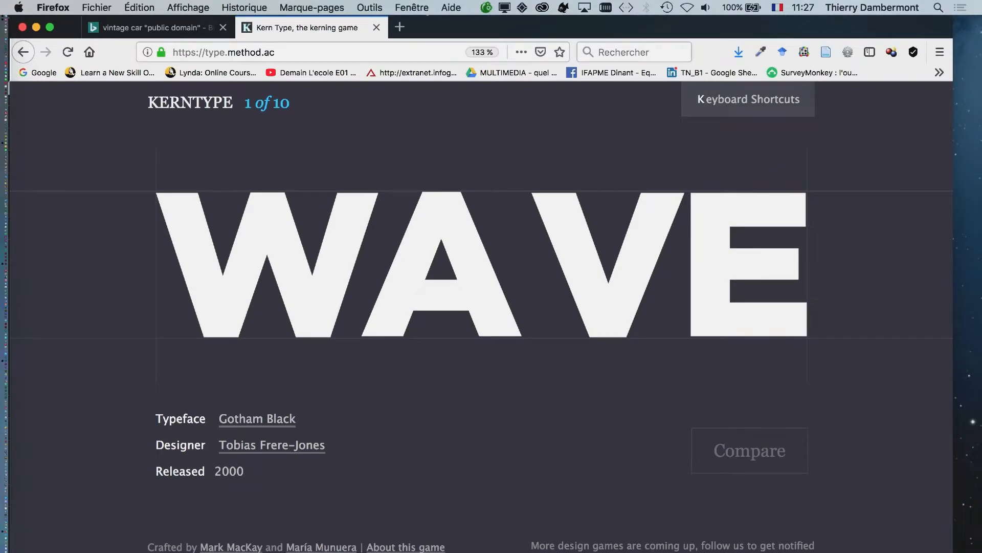
Even out the A and V spacing in the word "WAVE" and compare the kerning with the game's solution
drag(441, 294, 453, 294)
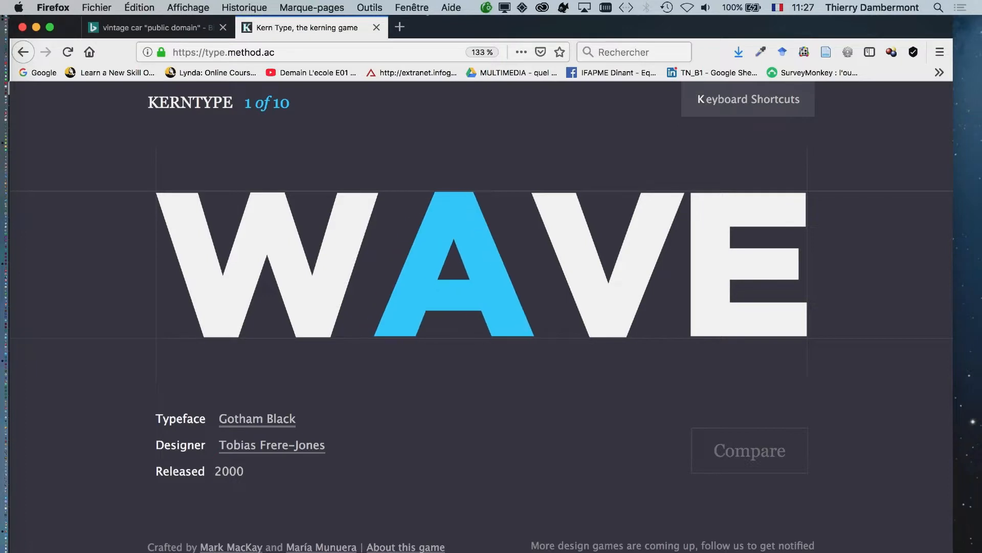
drag(609, 294, 596, 295)
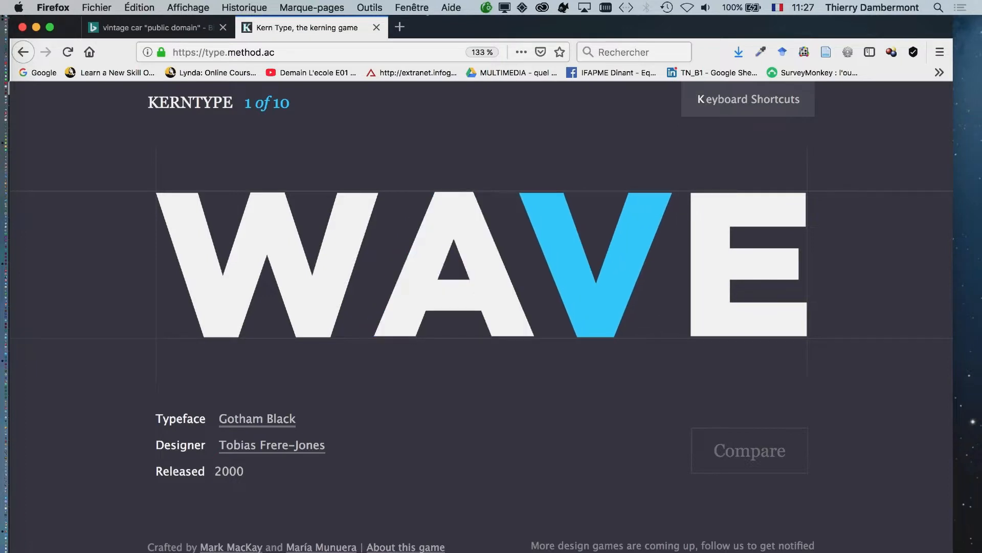
drag(454, 294, 449, 295)
drag(597, 294, 588, 295)
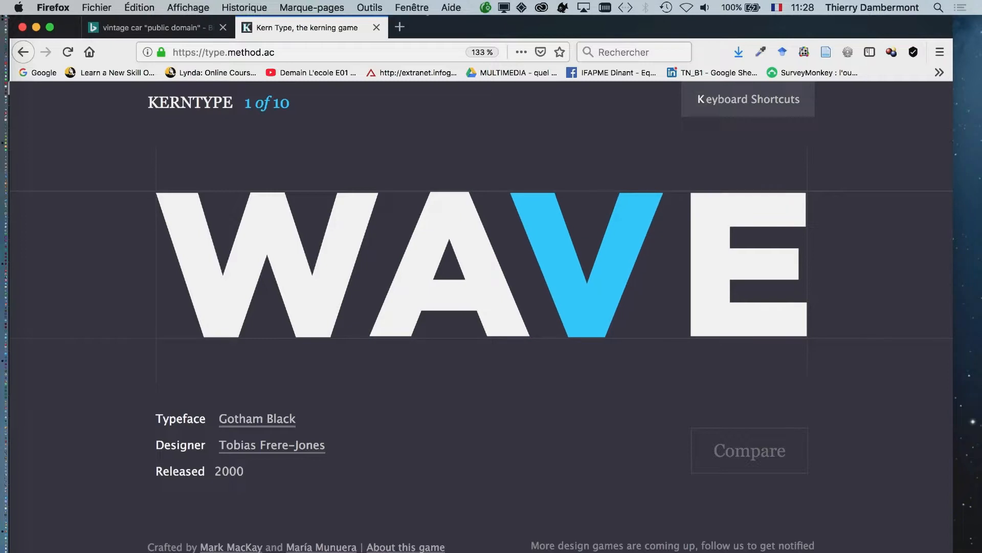
key(Tab)
key(Left)
key(Left)
key(Right)
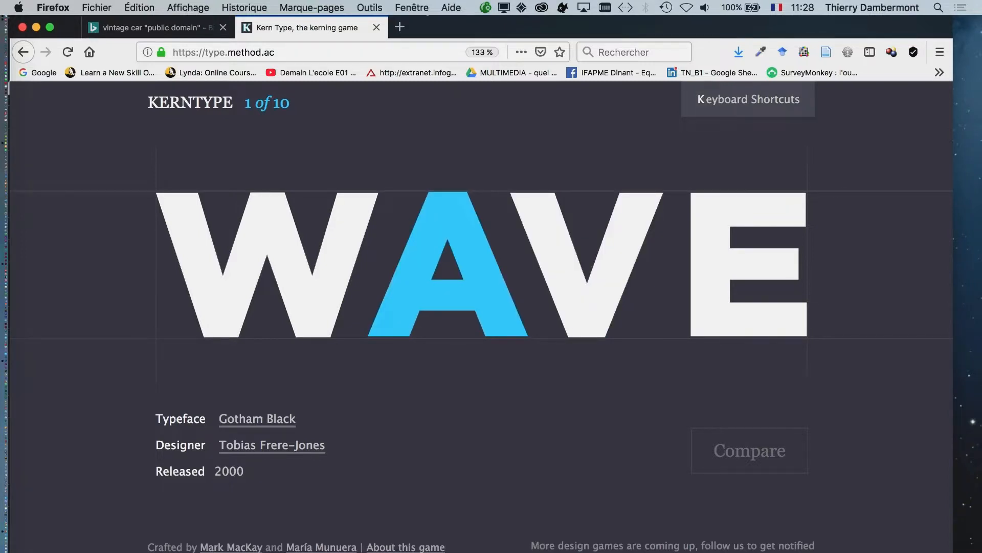
key(Tab)
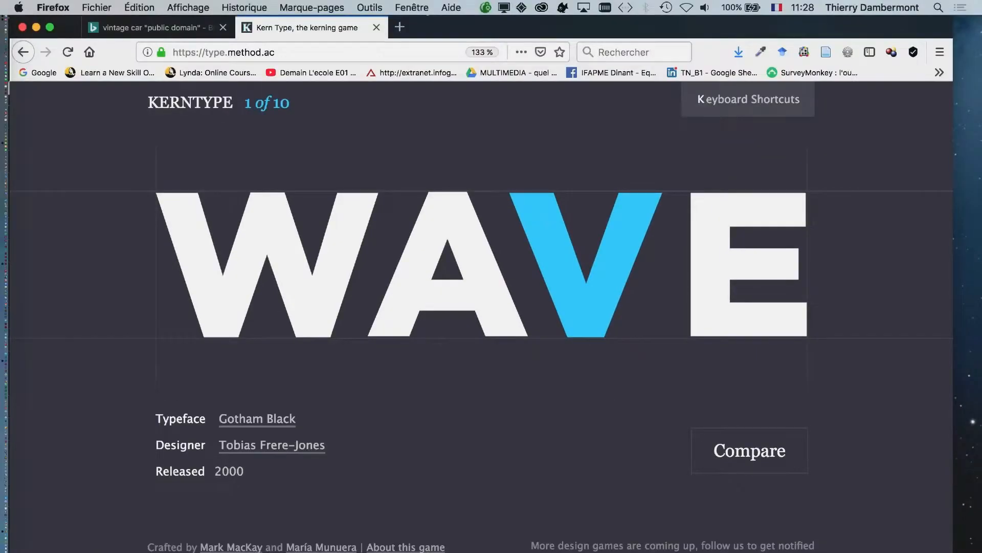
click(750, 451)
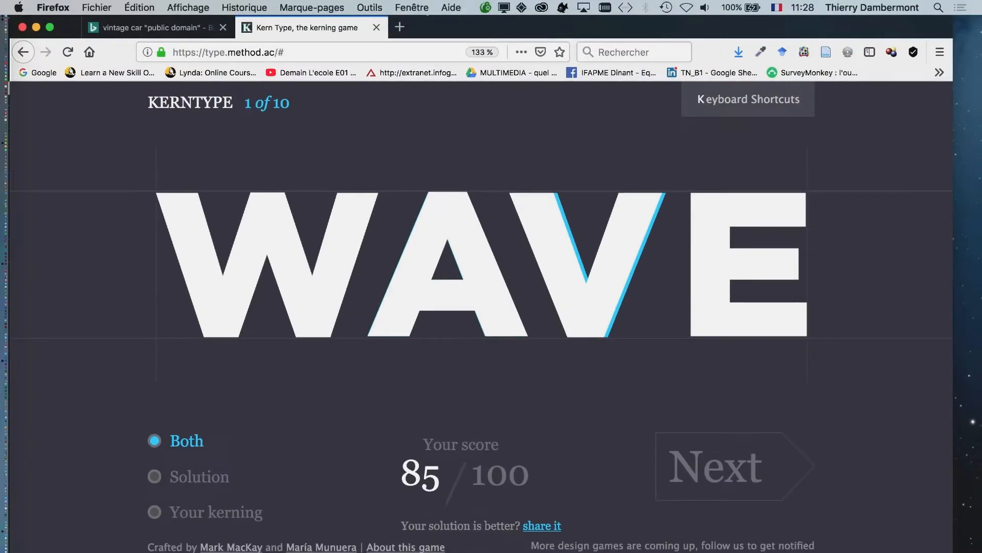
Go to the second word, "Type", shift the y and p toward the T and compare with the solution
click(733, 466)
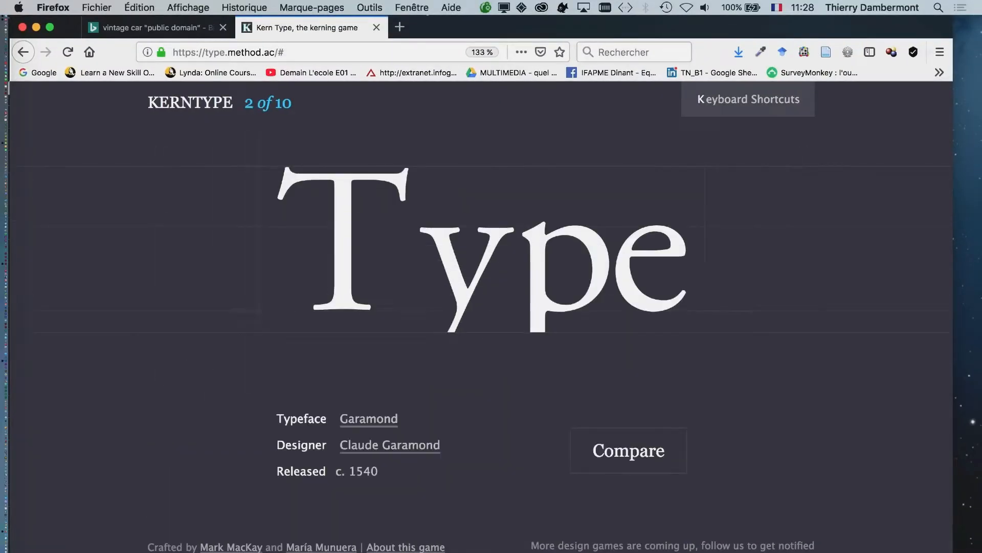
drag(462, 293, 440, 293)
mouse_move(561, 286)
mouse_down()
mouse_move(534, 287)
mouse_move(545, 287)
mouse_up()
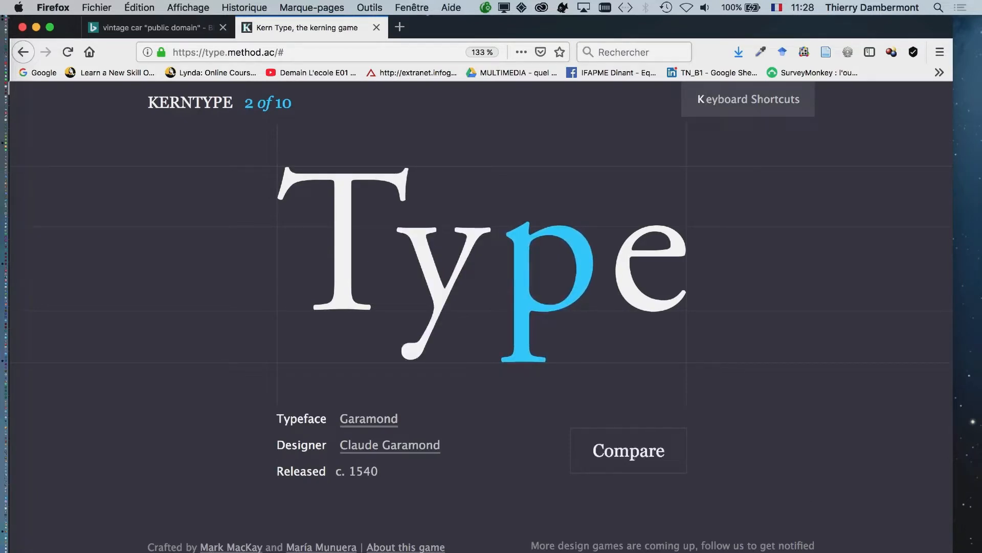
click(628, 450)
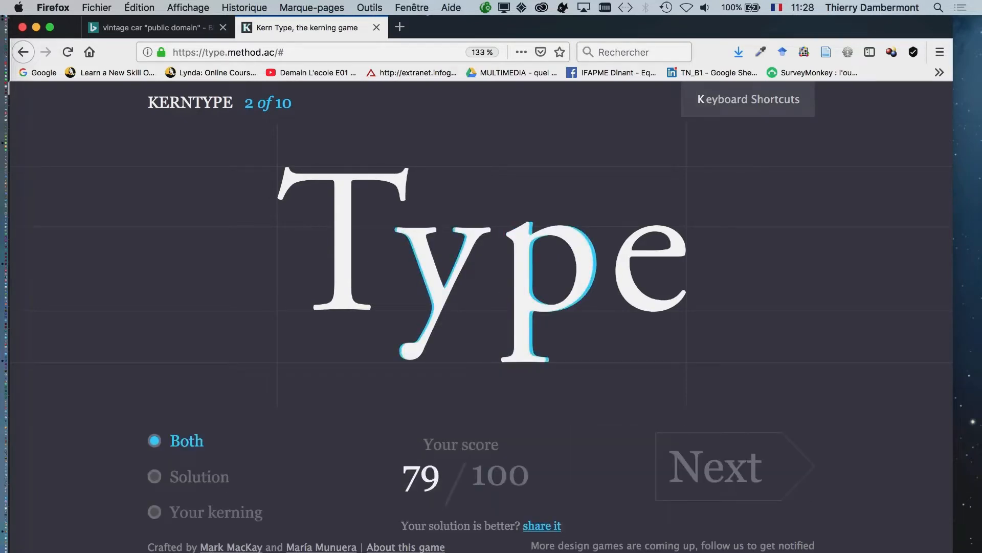
Go to the third word, "holly", adjust the o and both l letters for even spacing and compare with the solution
click(716, 466)
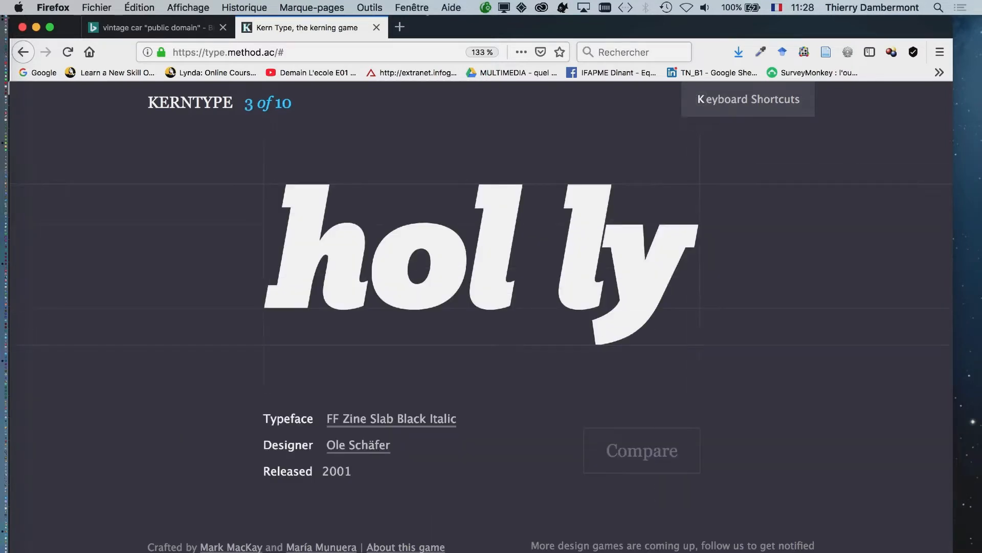
drag(496, 267, 508, 266)
drag(583, 256, 564, 256)
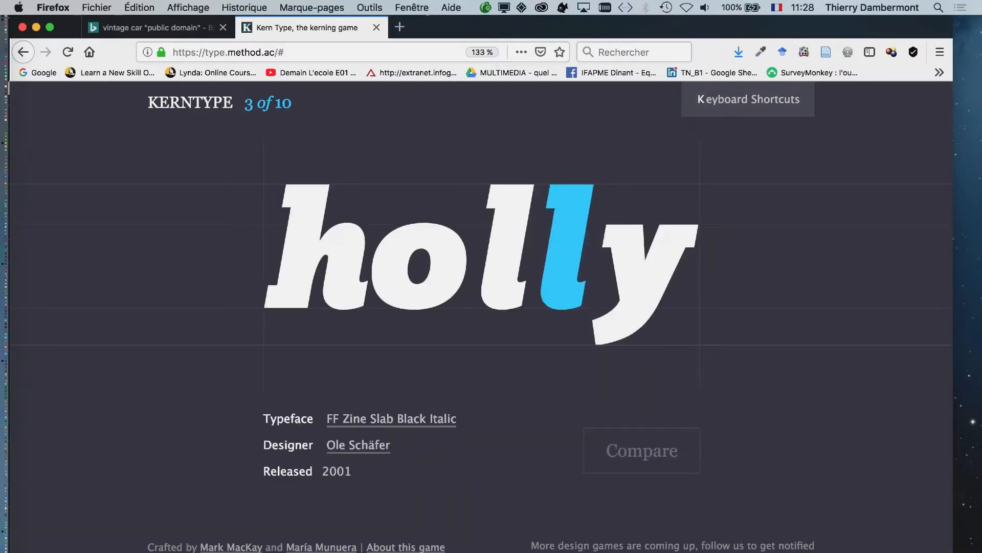
drag(419, 266, 428, 266)
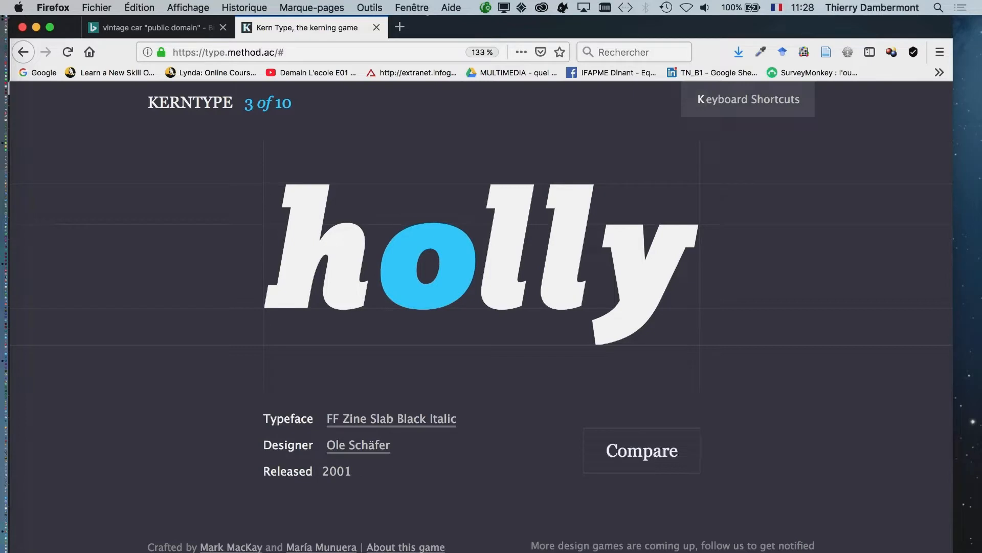
key(Return)
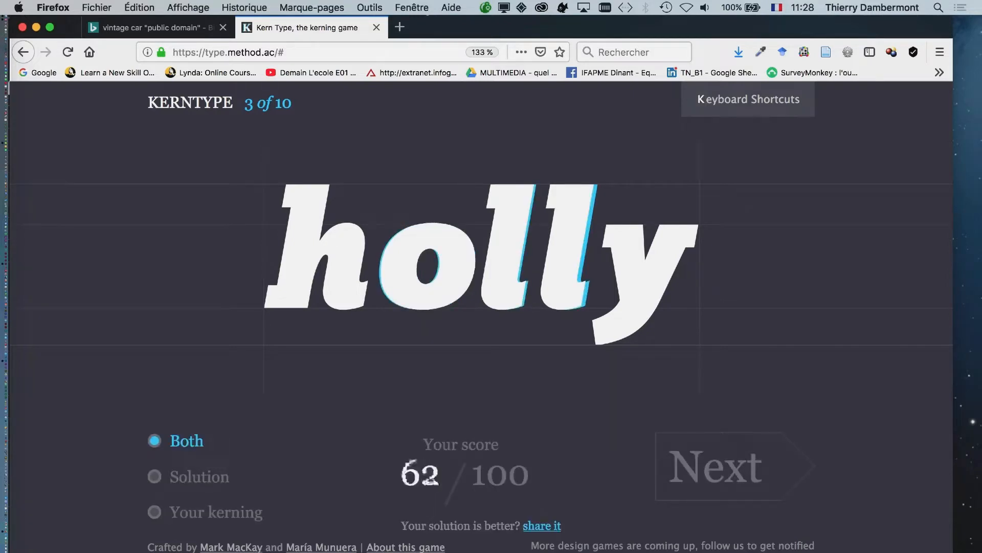
Go to the fourth word, "Await", shift the w, a and i toward the A and compare with the solution
key(Return)
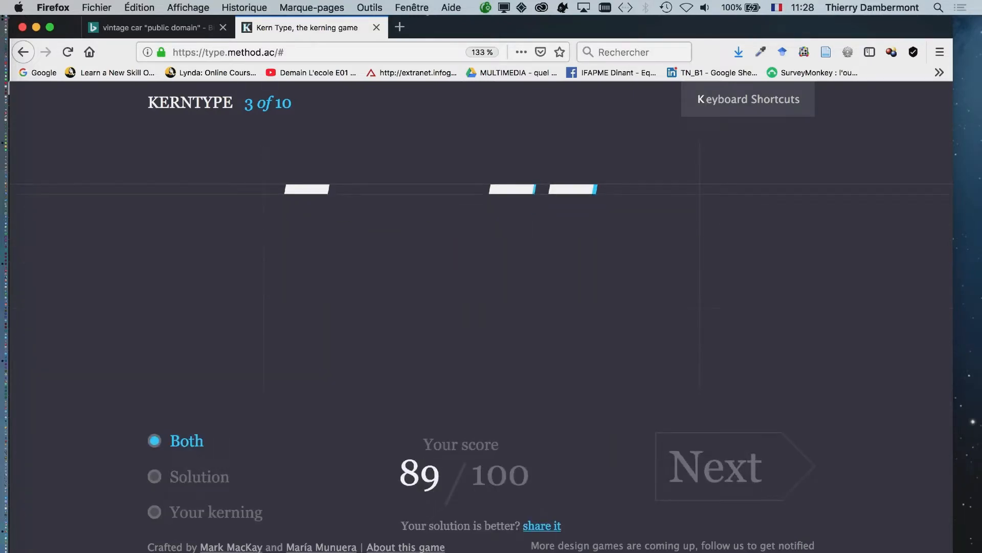
drag(451, 286, 431, 287)
drag(568, 287, 547, 286)
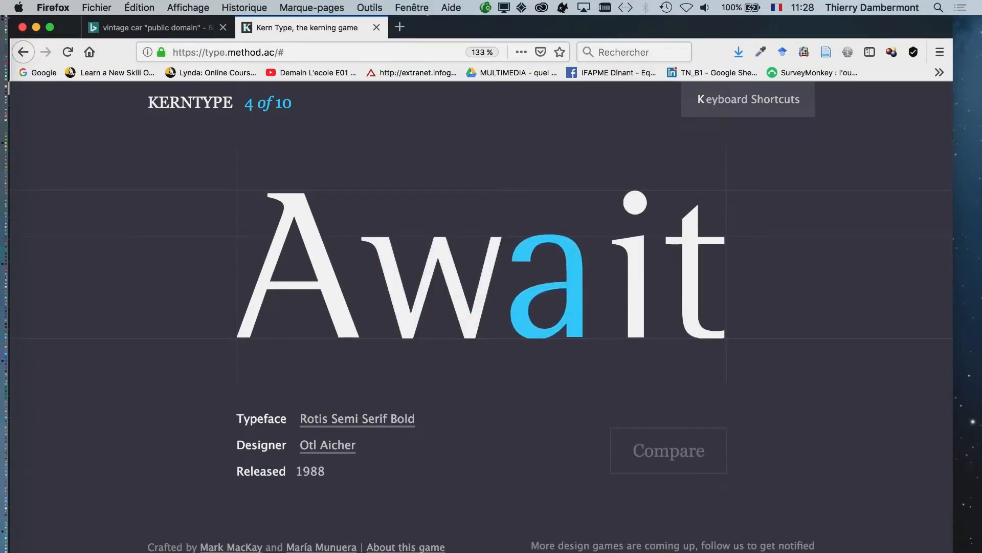
drag(636, 287, 626, 287)
click(669, 450)
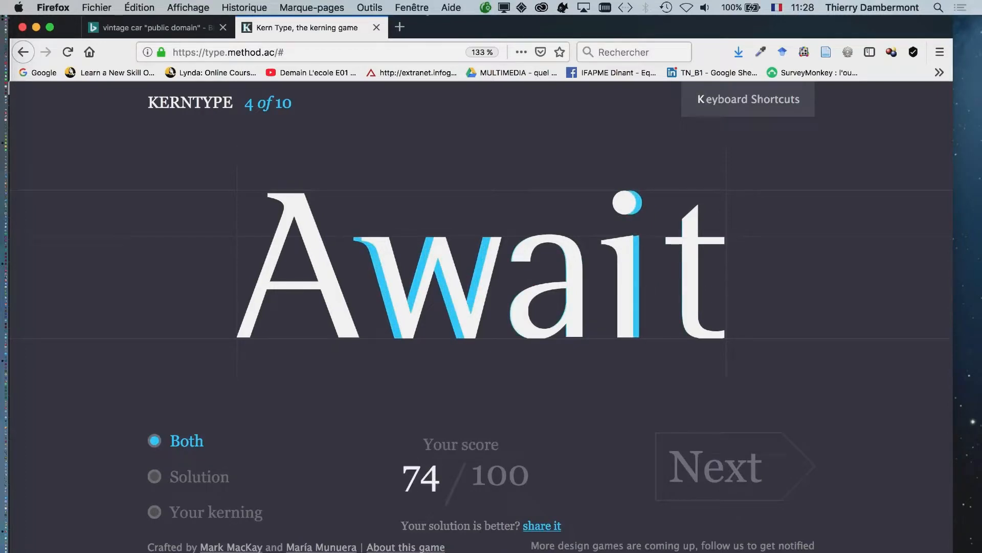
Close the Kern Type and vintage car tabs in Firefox and return to the InDesign document
click(377, 28)
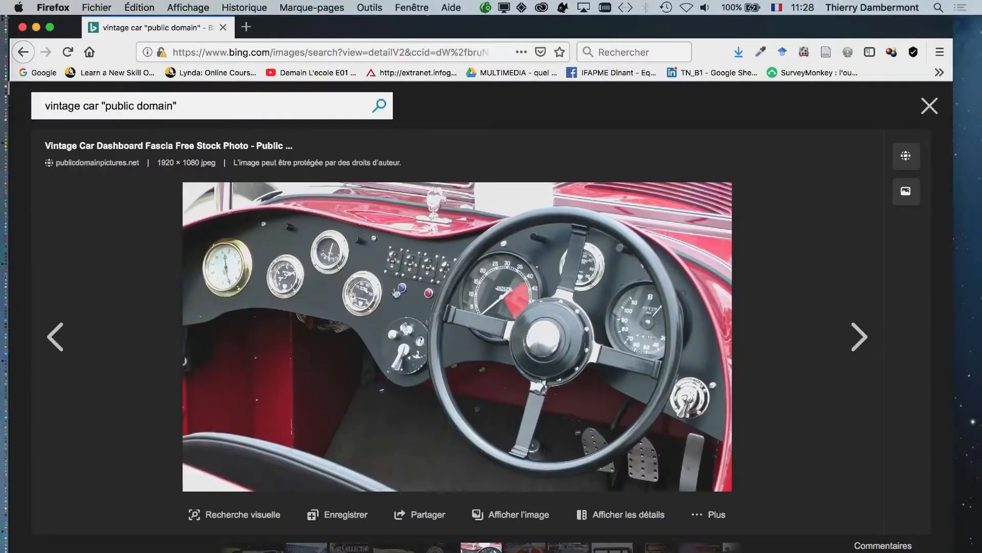
click(223, 29)
click(352, 92)
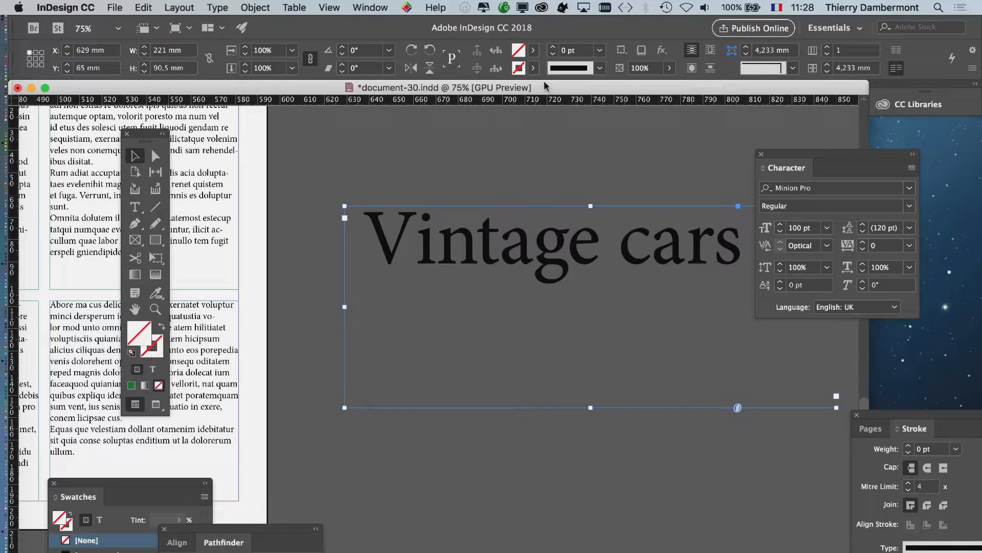
Place the text cursor between the n and t of "Vintage" in the pasteboard title with the Type tool
alt+scroll(405, 279, up, 2)
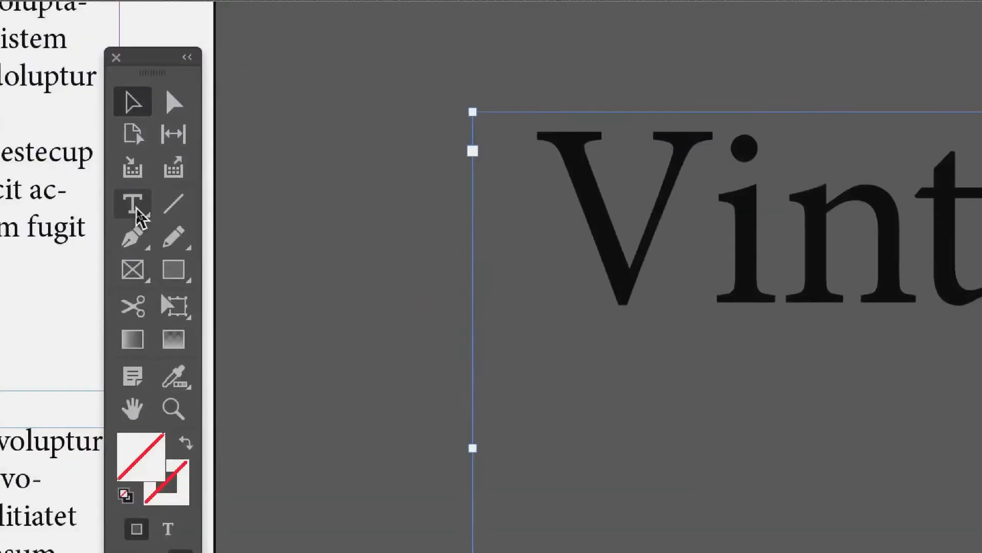
click(134, 203)
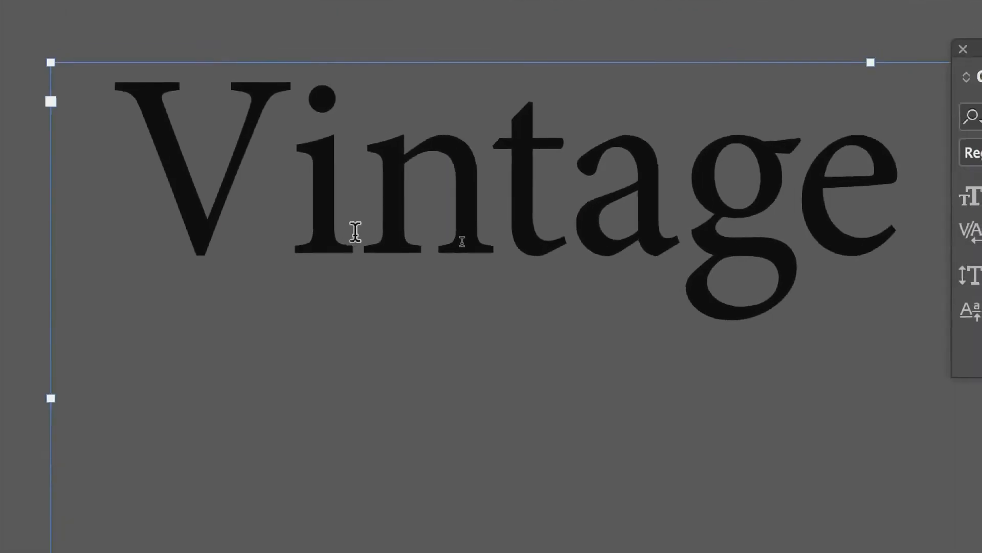
click(360, 229)
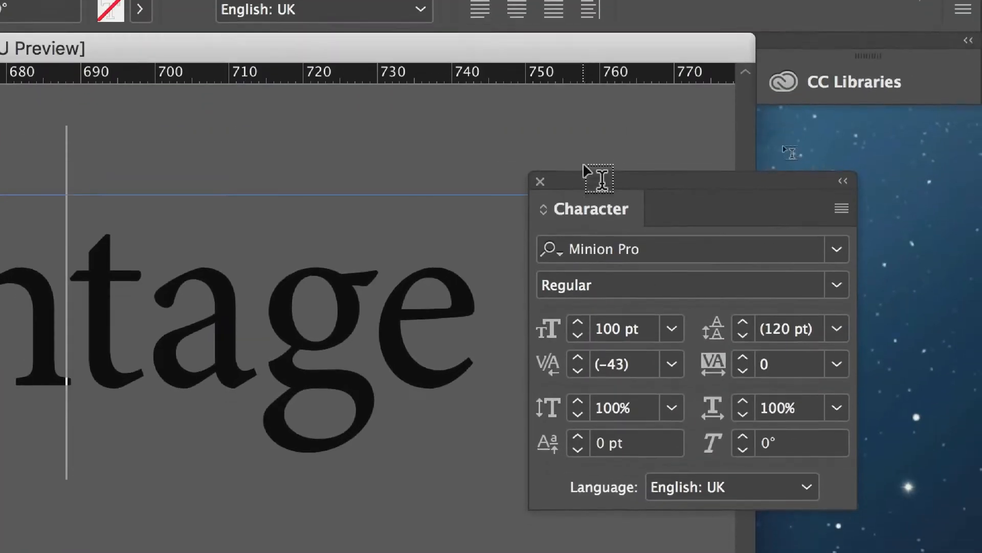
Check the kerning between several letter pairs of "Vintage", including i–n, g–e and t–a, and move the Character panel clear of the title
drag(583, 182, 235, 150)
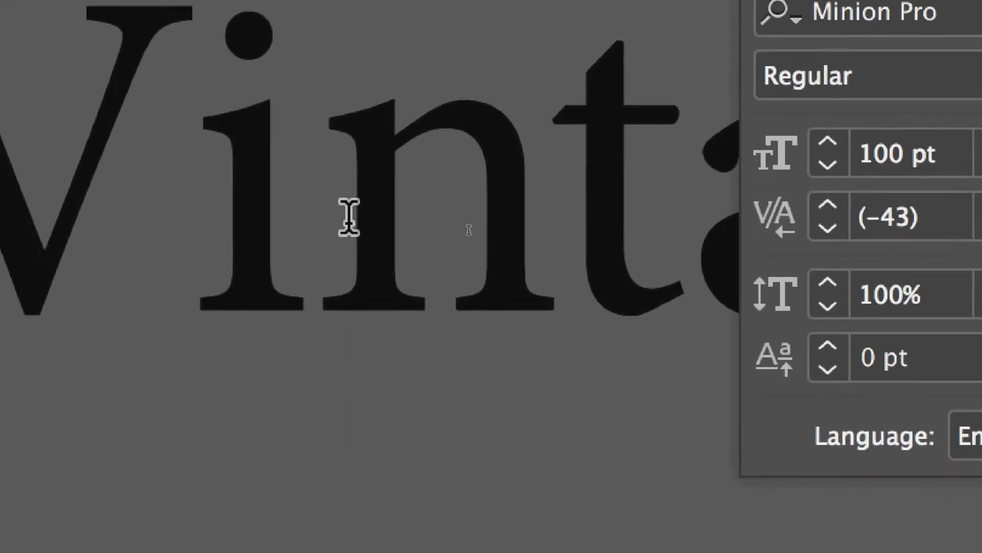
click(349, 217)
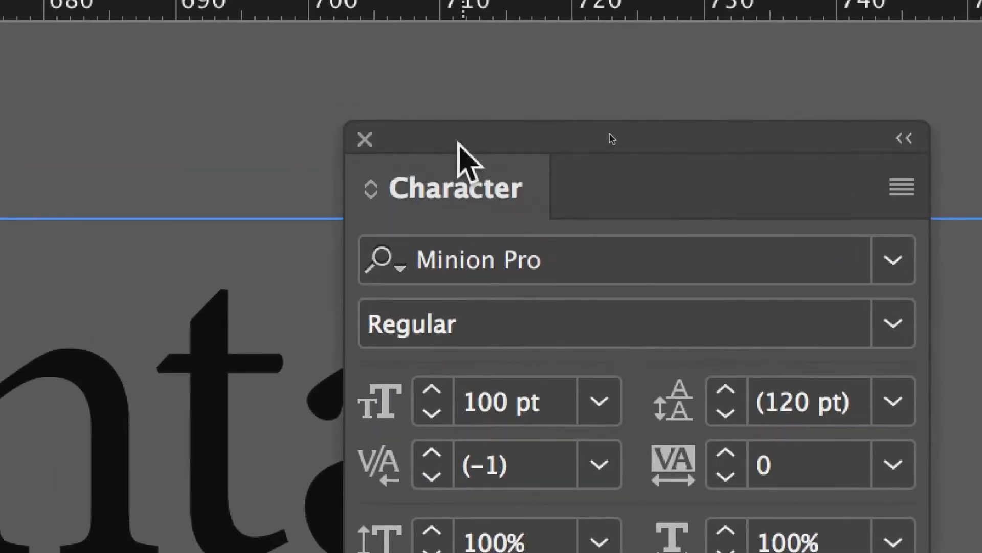
drag(459, 141, 585, 142)
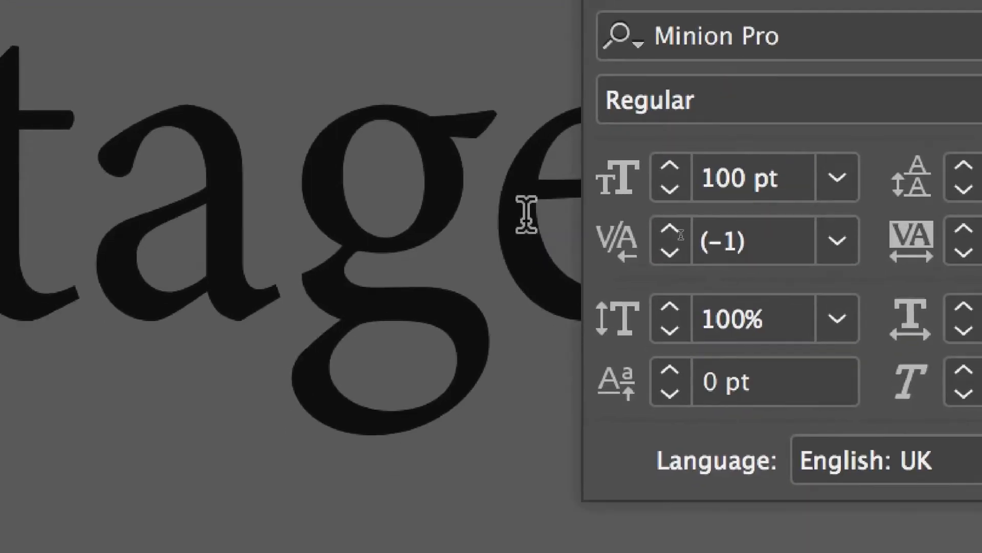
click(365, 483)
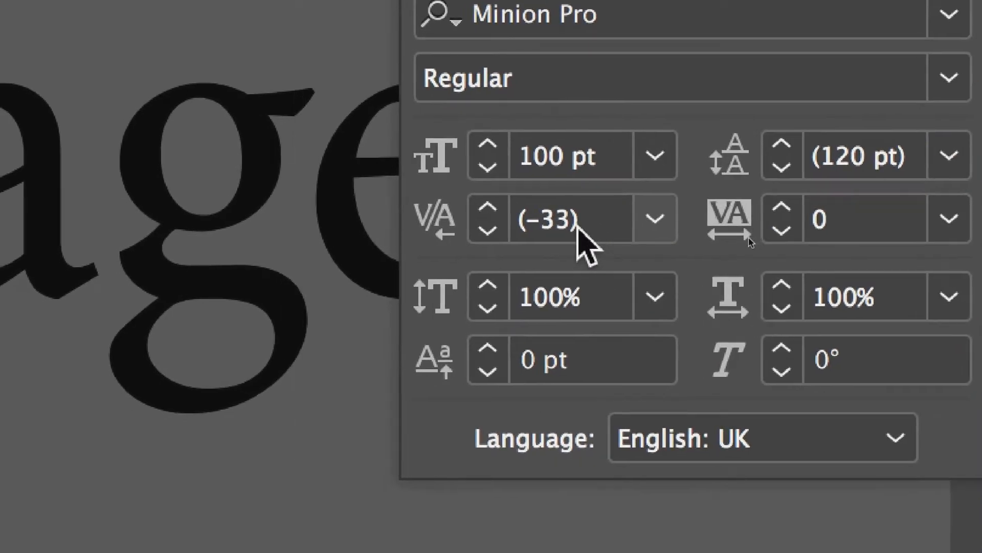
key(Left)
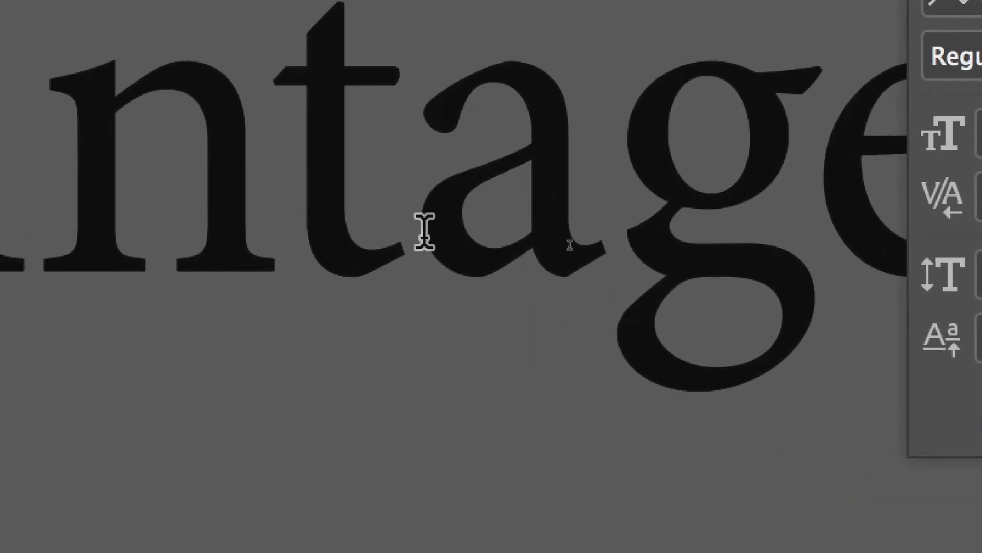
click(424, 232)
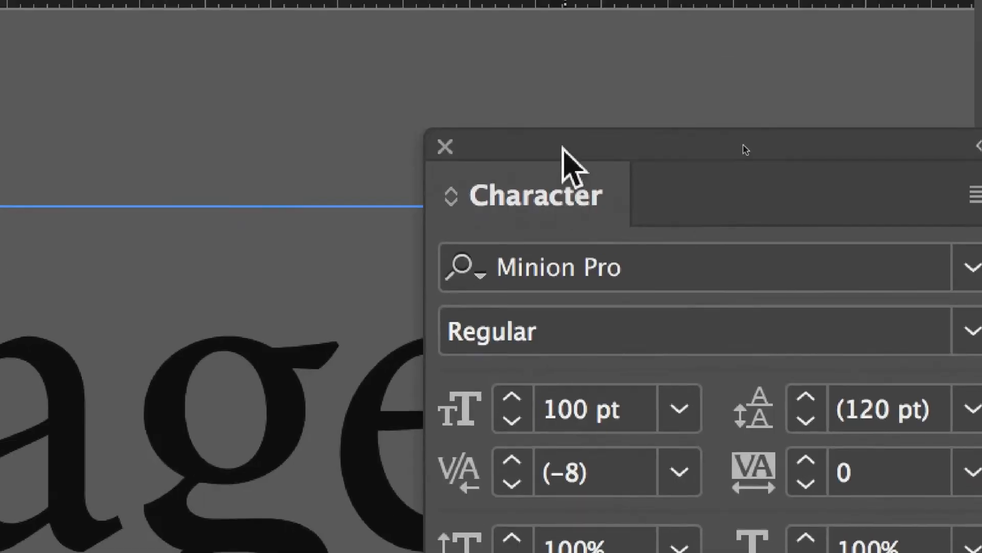
drag(563, 148, 545, 148)
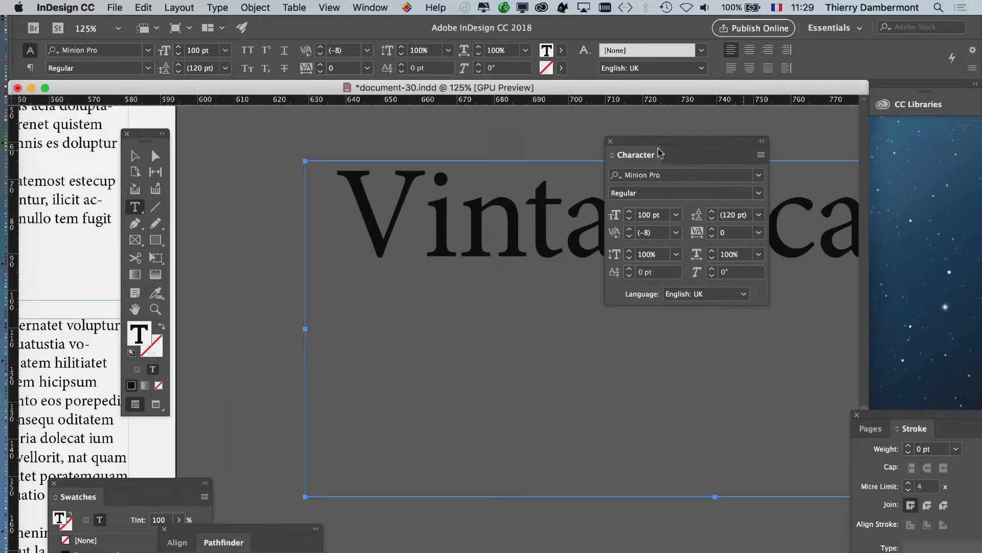
drag(631, 148, 787, 355)
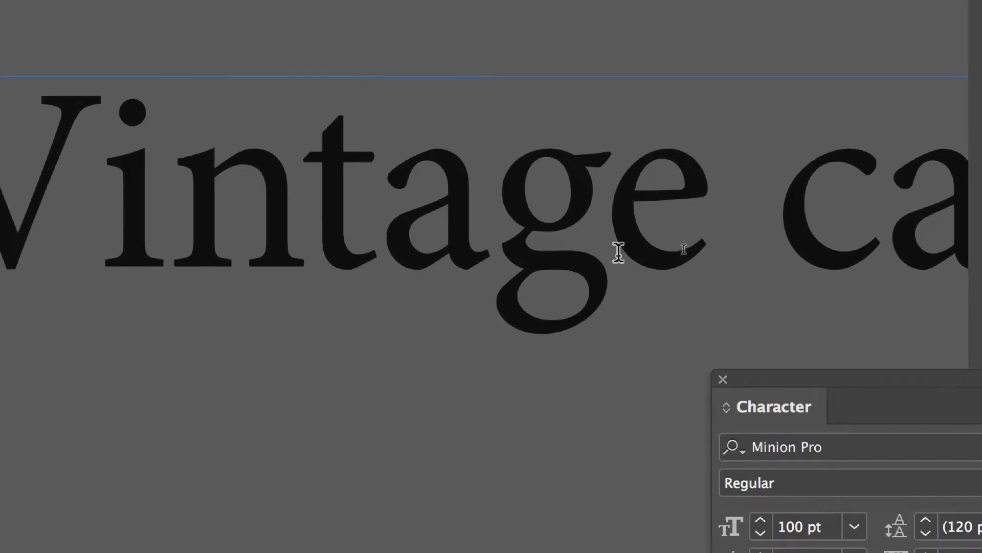
Try a space between the g and e of "Vintage" and remove it again
click(617, 253)
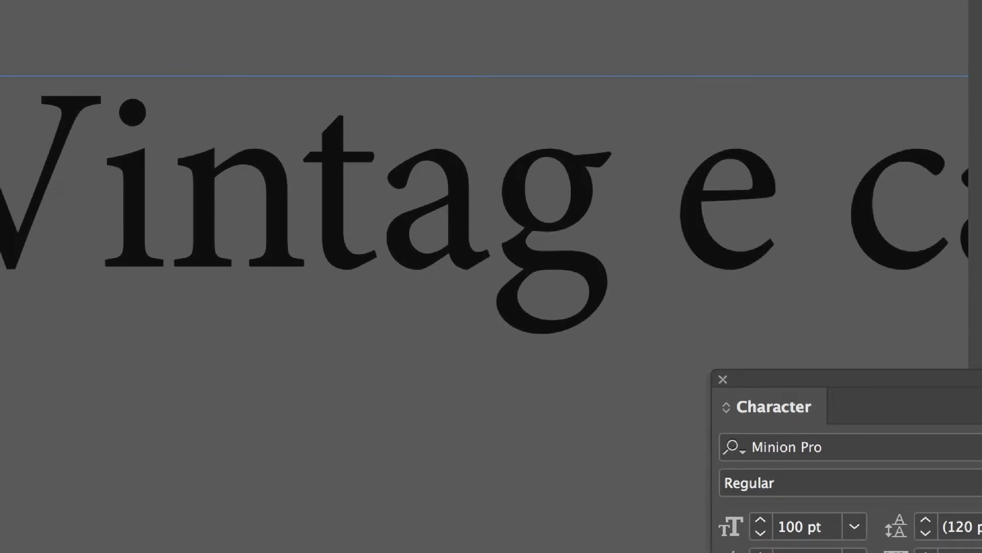
key(BackSpace)
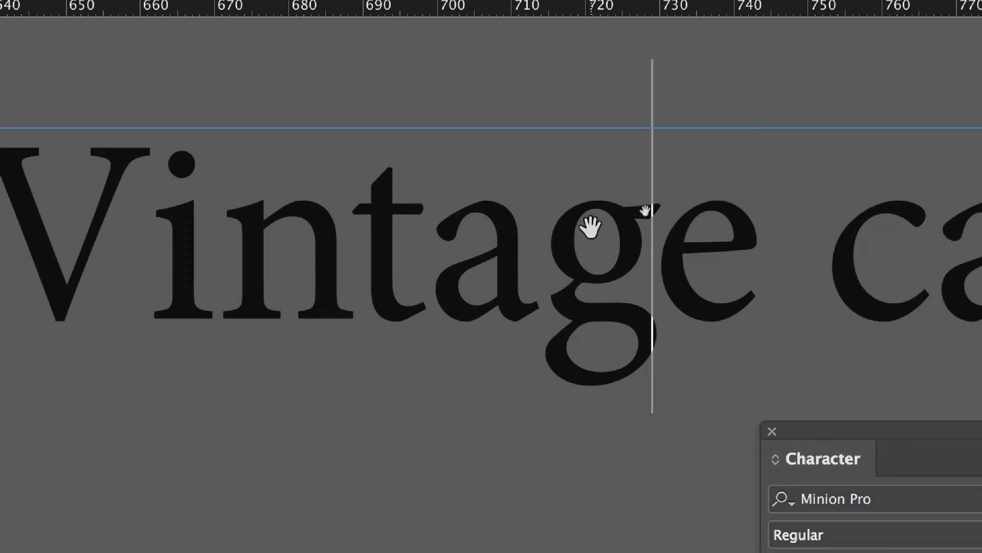
Move the Tools panel clear of the "Vintage cars !" title
drag(591, 227, 608, 271)
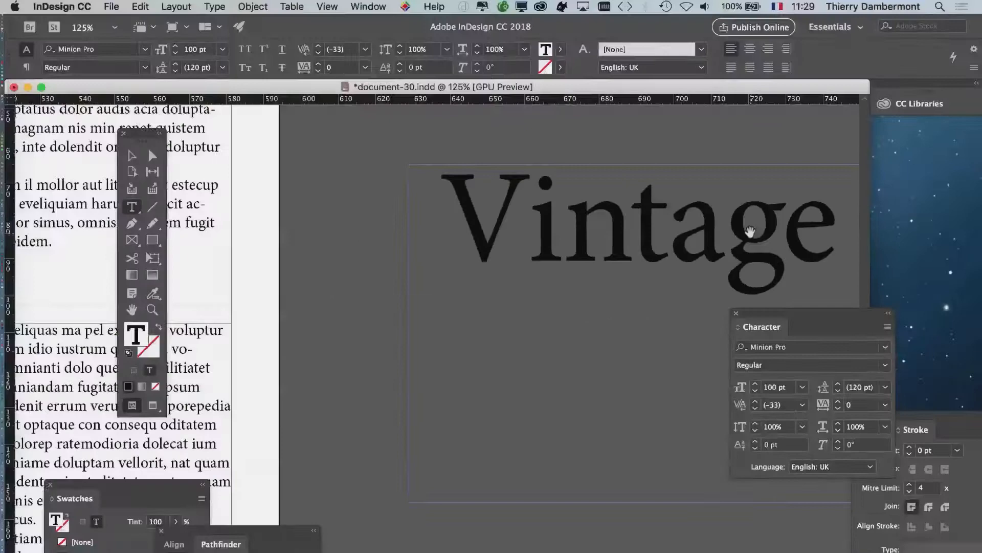
drag(750, 231, 525, 217)
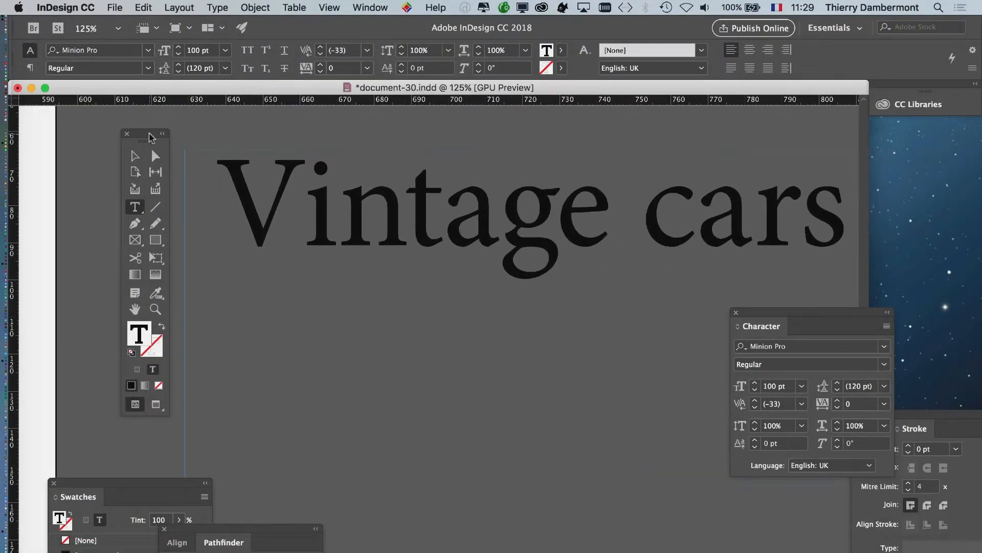
drag(151, 137, 117, 141)
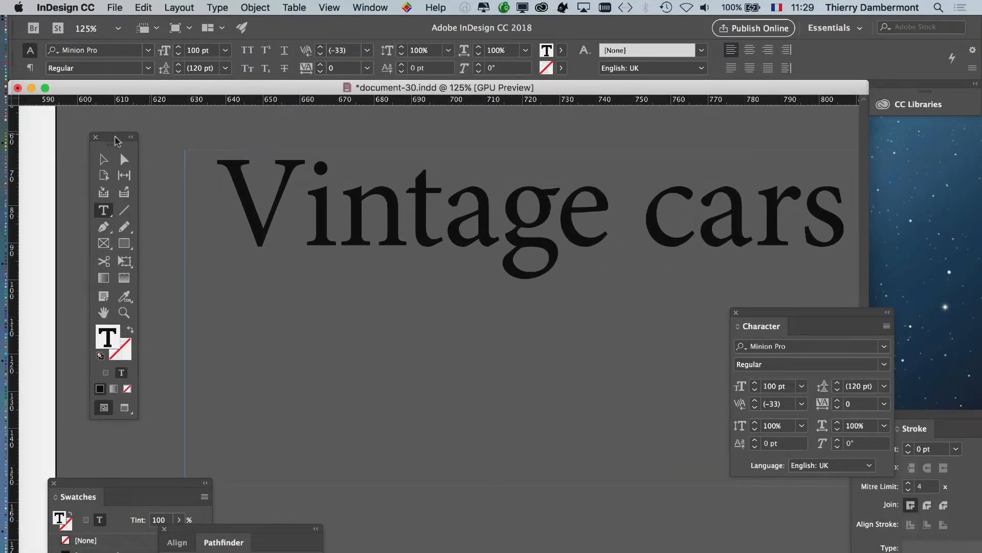
drag(436, 226, 398, 237)
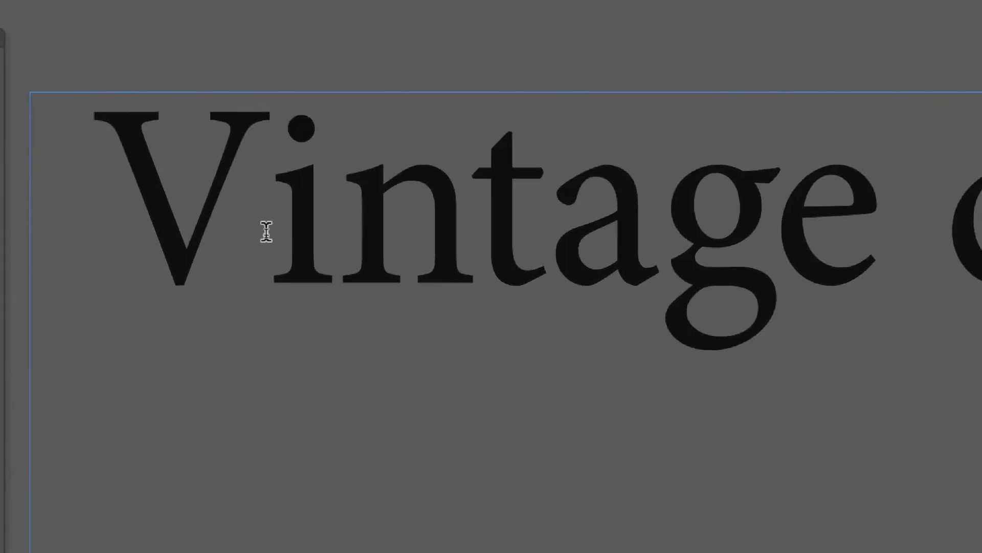
Tighten the kerning between the V and i of "Vintage" to -70 and close the Character panel
click(266, 231)
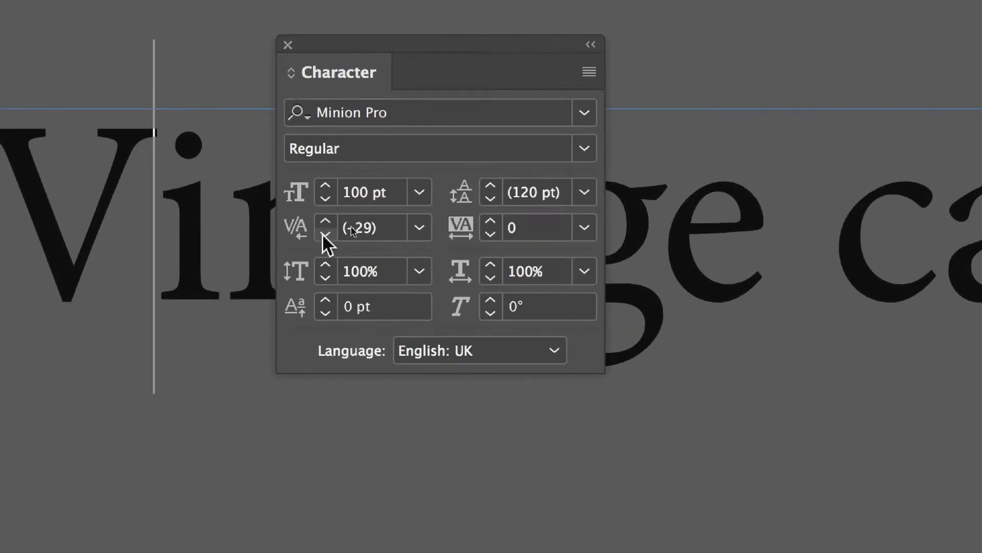
click(317, 354)
click(323, 235)
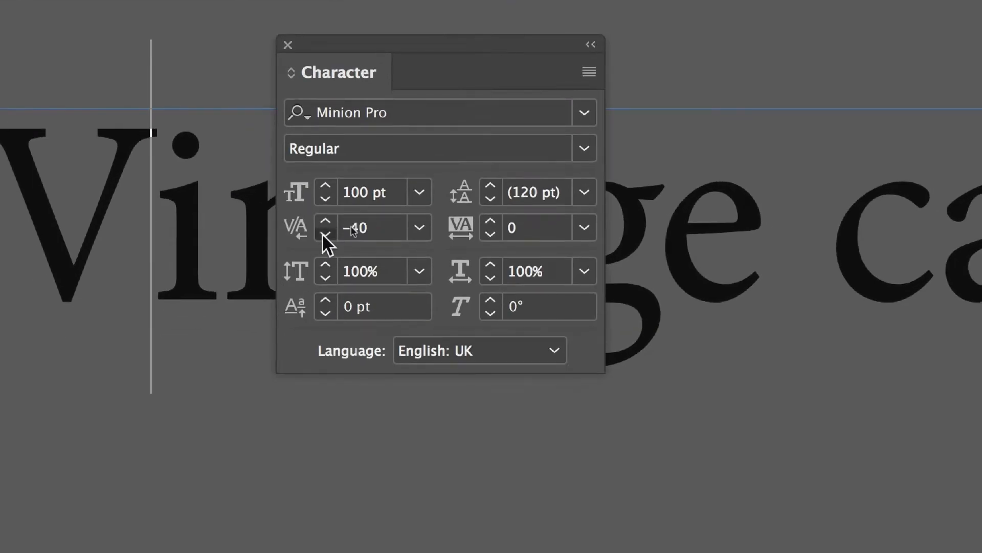
click(323, 234)
click(324, 235)
click(323, 235)
click(324, 235)
click(324, 234)
click(324, 234)
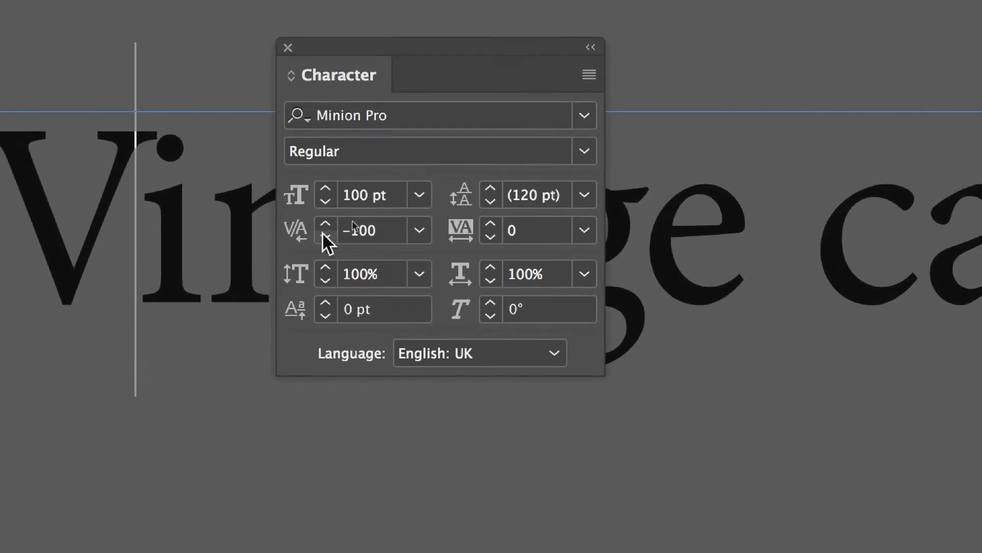
click(326, 221)
click(326, 221)
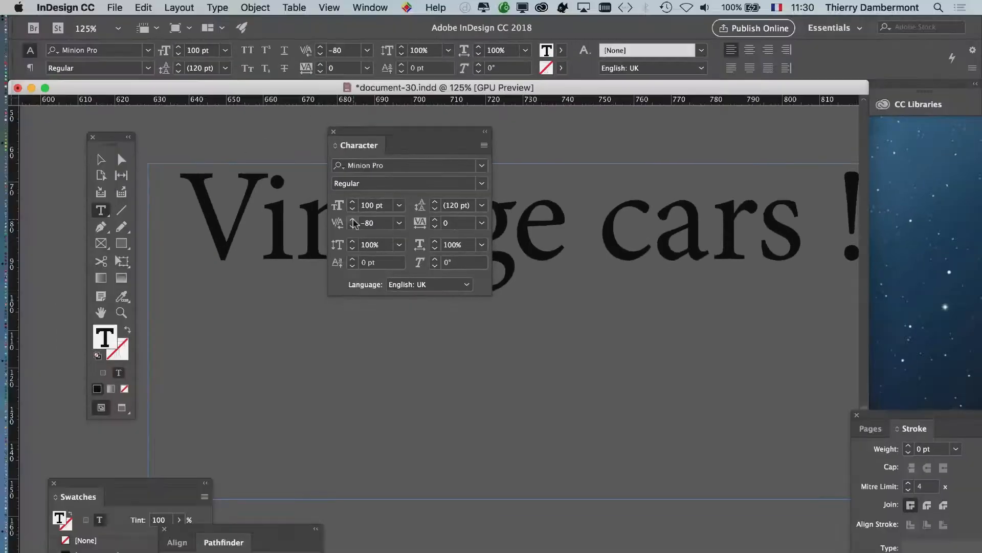
drag(352, 62, 532, 479)
drag(458, 343, 458, 344)
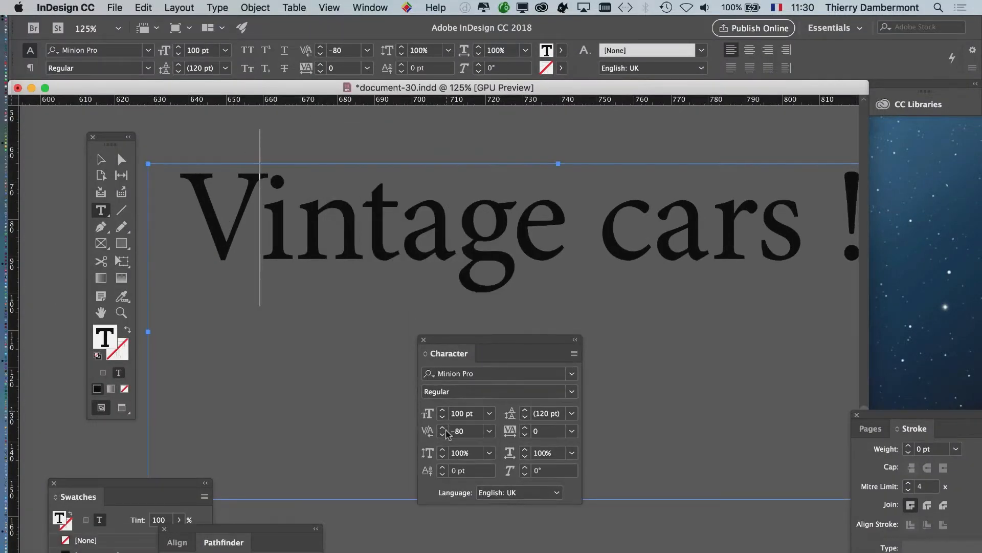
click(442, 431)
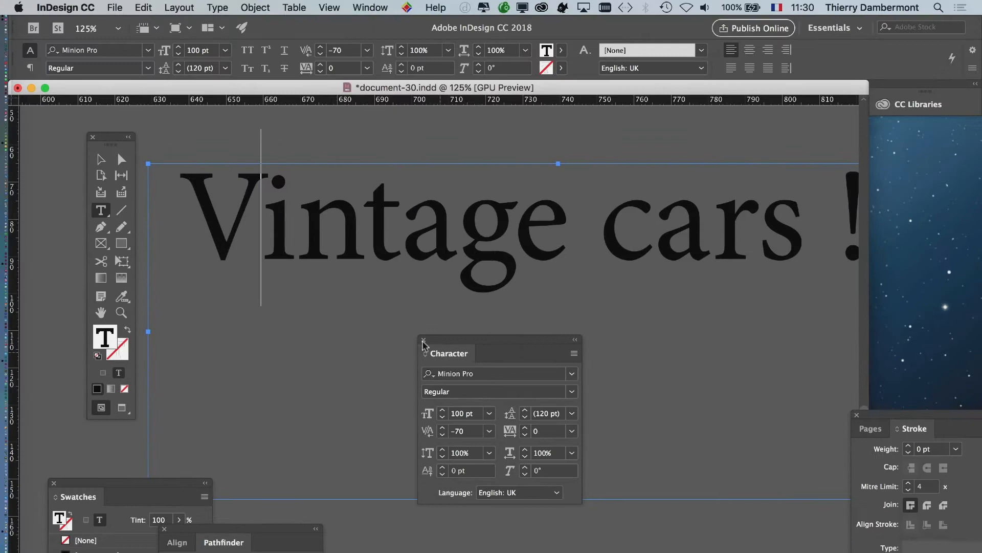
click(421, 340)
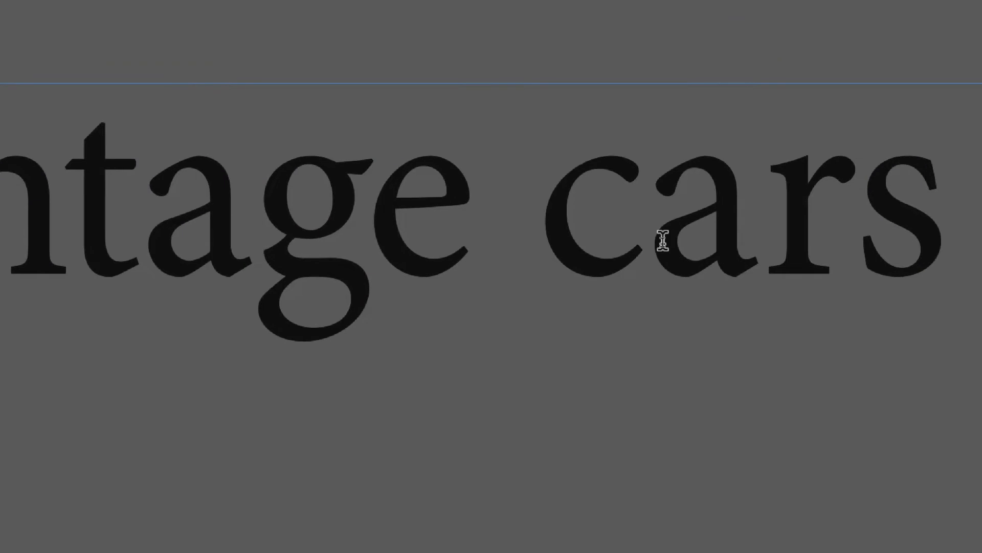
Reopen the Character panel and set the kerning between the c and a of "cars" to -10
click(662, 241)
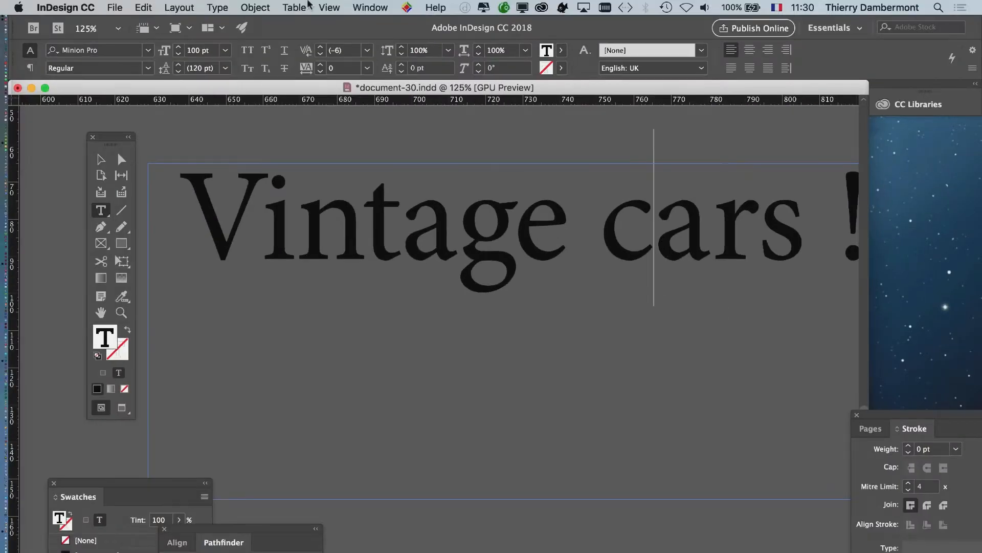
click(370, 7)
mouse_move(218, 7)
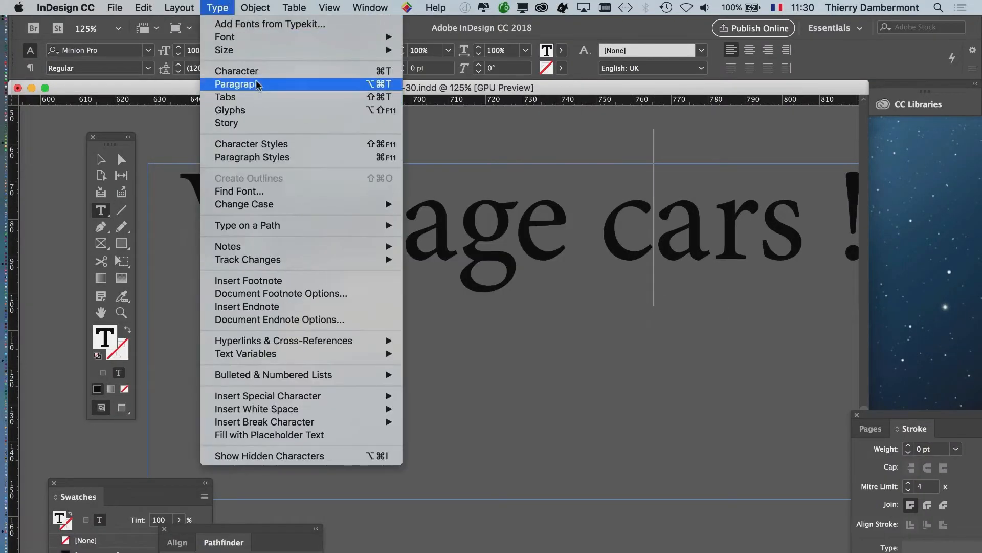
click(256, 70)
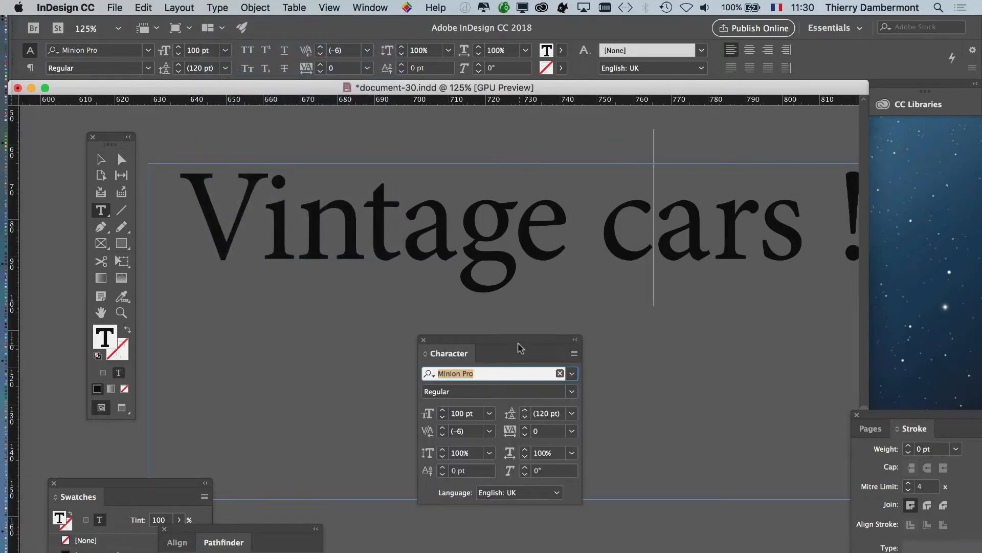
drag(520, 348, 839, 205)
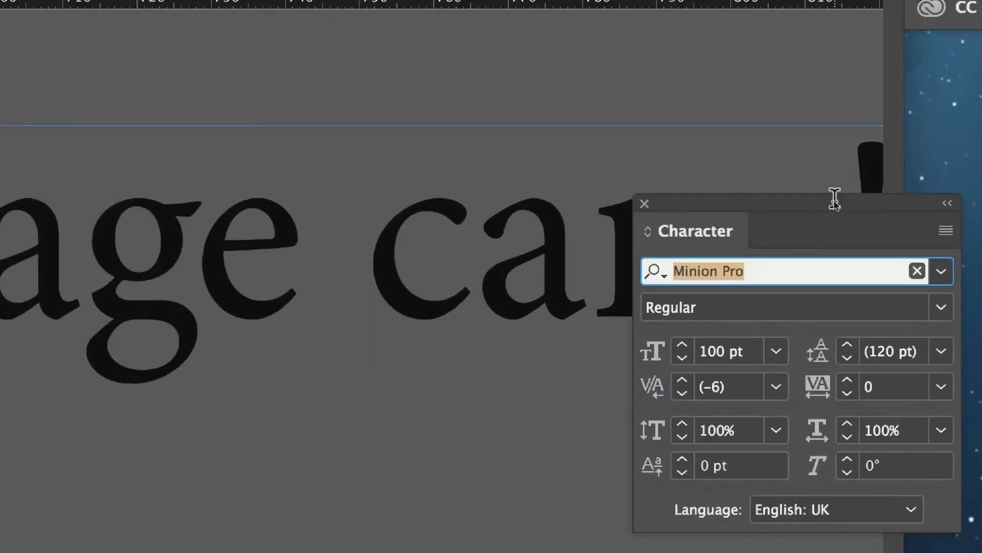
click(682, 393)
click(682, 392)
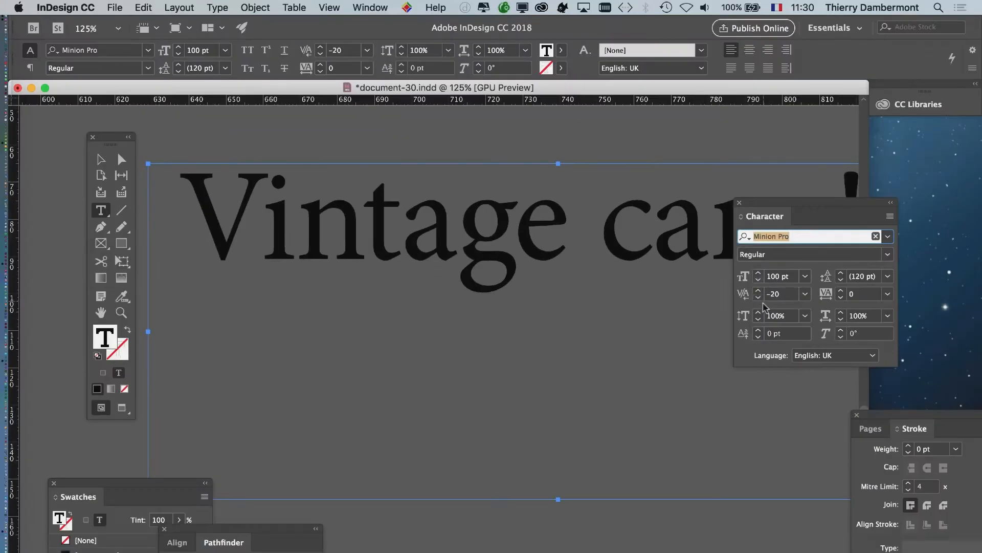
drag(761, 203, 820, 326)
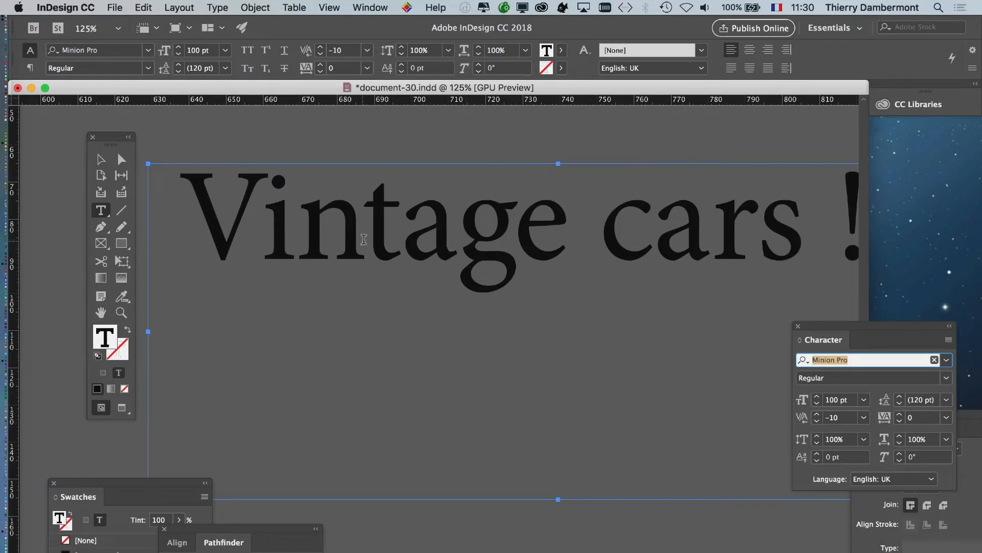
Set the kerning between the n and t of "Vintage" to -50 and deselect the text frame with the Selection tool
click(362, 241)
click(817, 421)
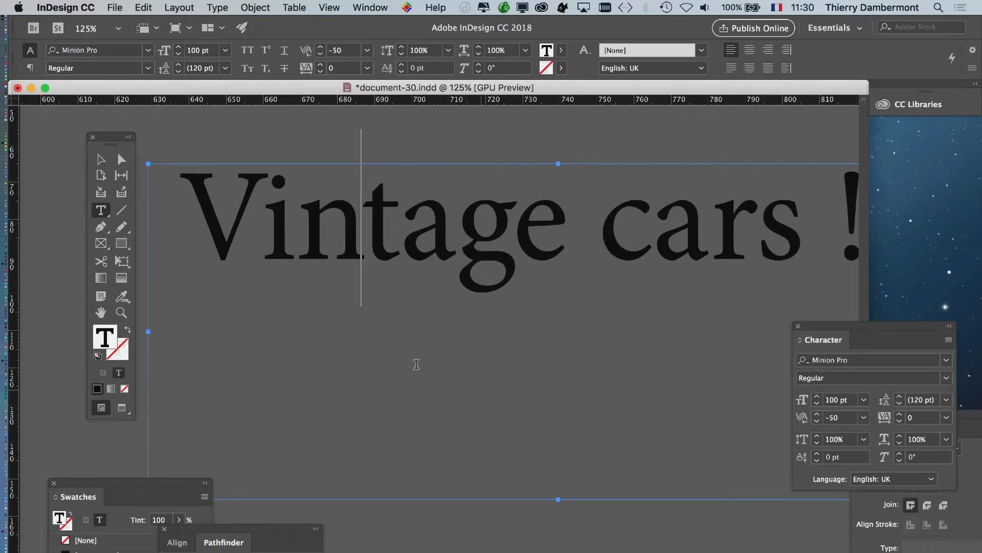
click(104, 159)
click(220, 140)
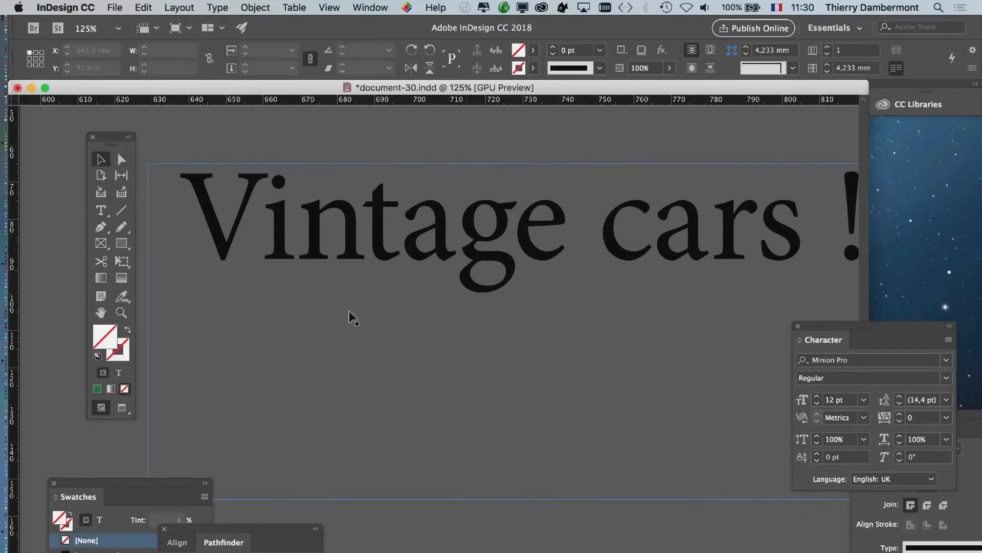
Save the document under the new name document-31.indd in document-27_Folder
scroll(389, 339, down, 1)
click(115, 7)
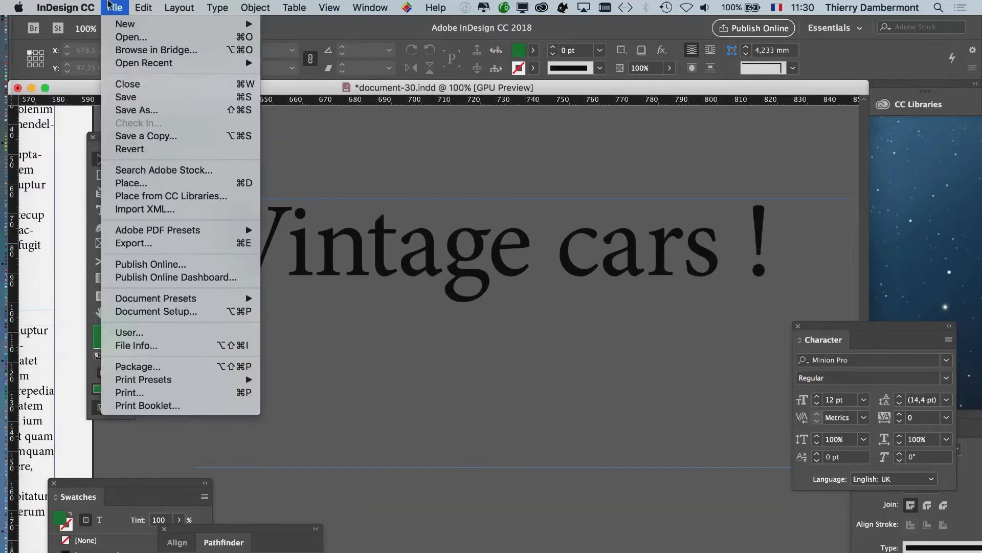
click(156, 108)
click(471, 75)
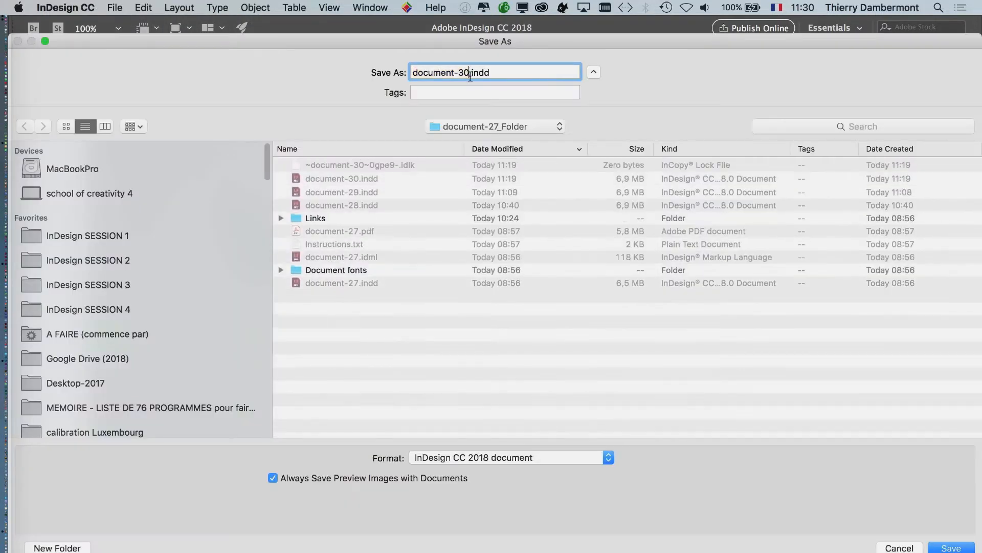
key(BackSpace)
text(1)
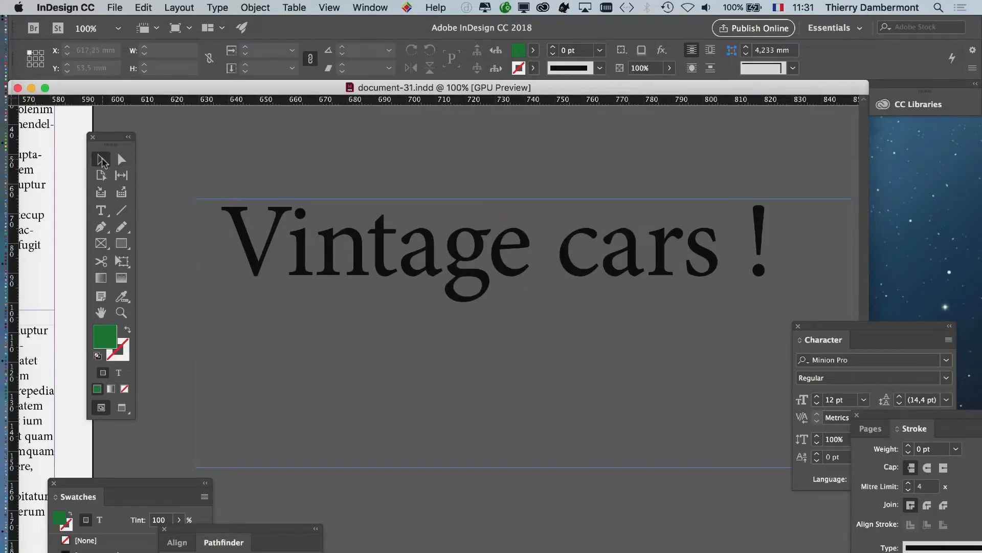
Move the "Vintage cars !" text frame up and left to about X 618.25 mm, Y 54.5 mm and shift the Character panel aside
click(384, 222)
drag(382, 250, 350, 219)
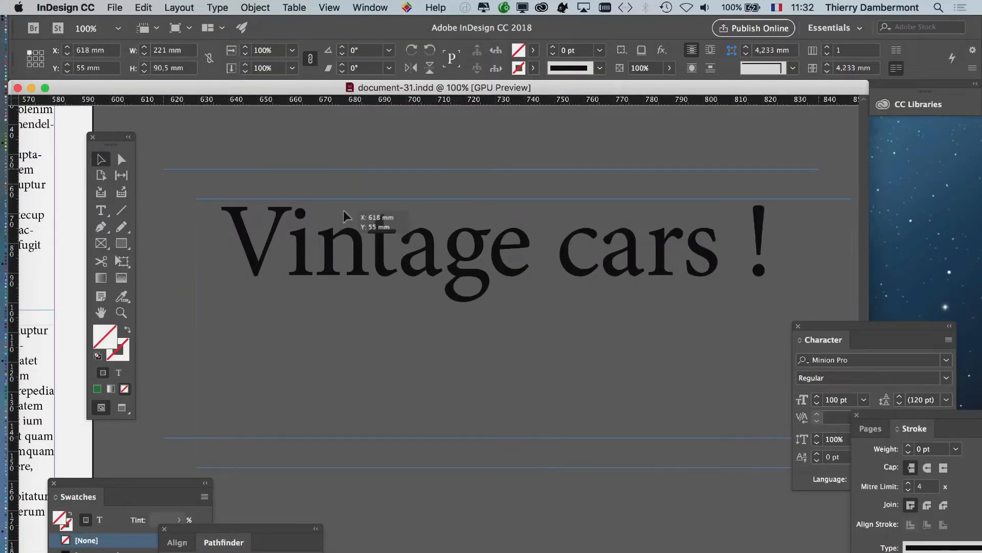
drag(833, 327, 926, 332)
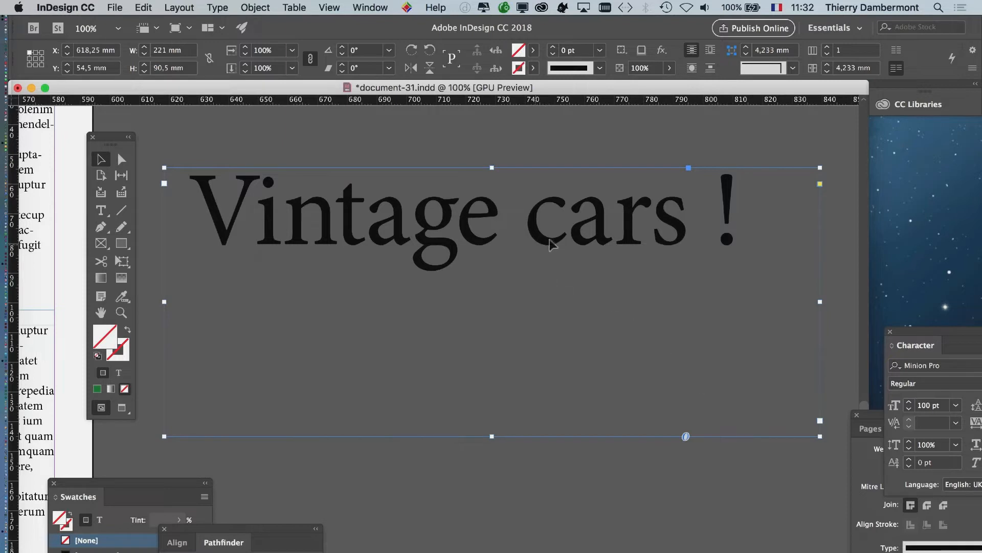
drag(865, 408, 761, 534)
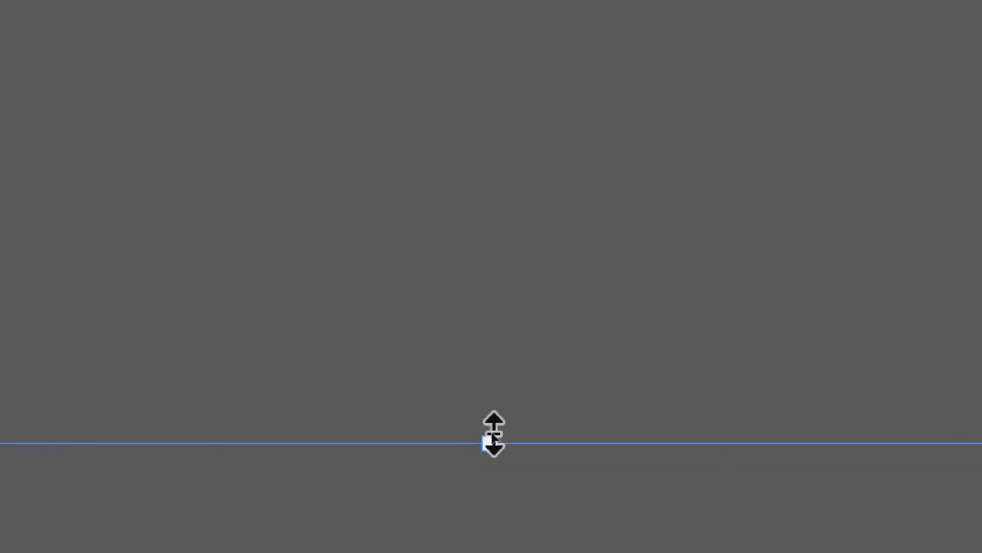
Try fitting the "Vintage cars !" frame to its text one direction at a time, height and then width, and undo both fits
drag(493, 434, 493, 439)
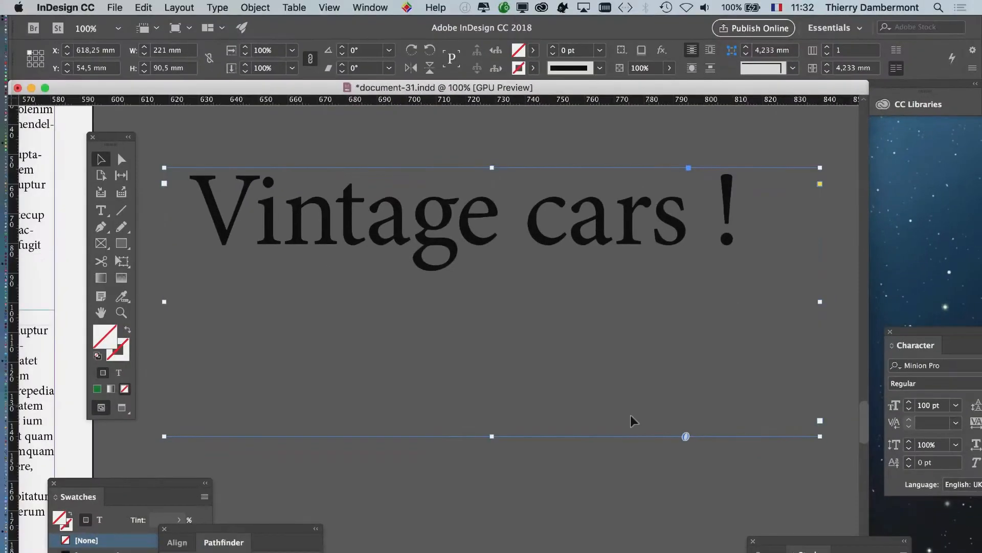
double_click(492, 435)
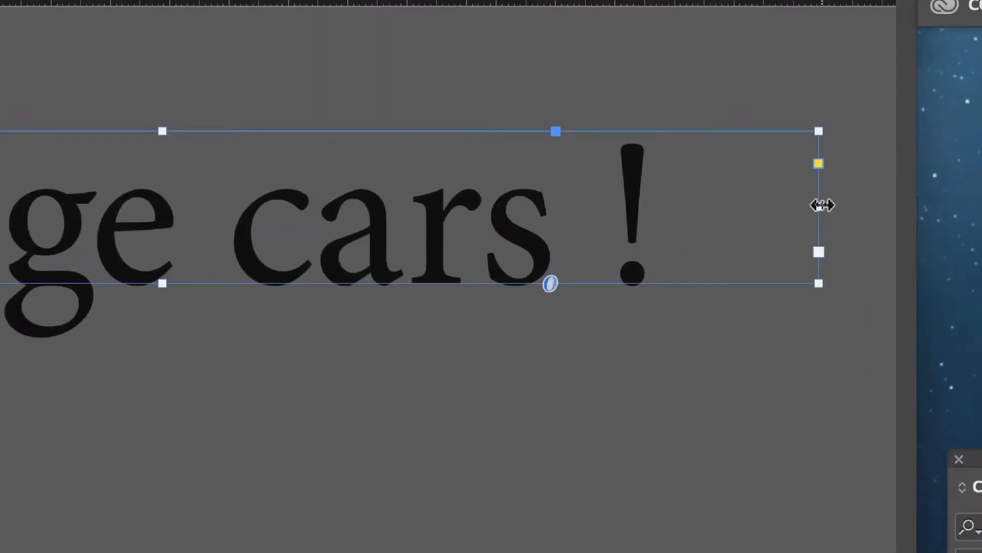
double_click(819, 205)
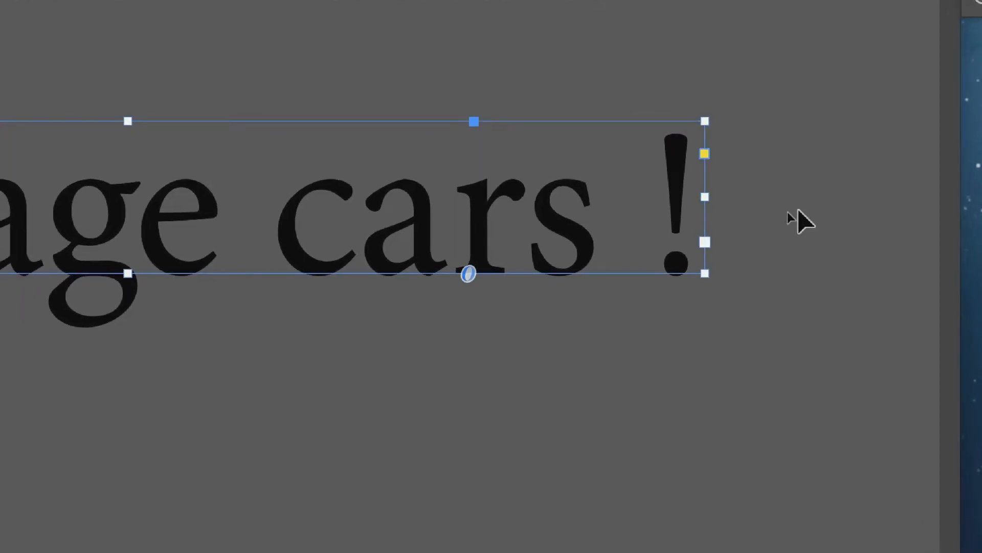
key(super+z)
key(super+z)
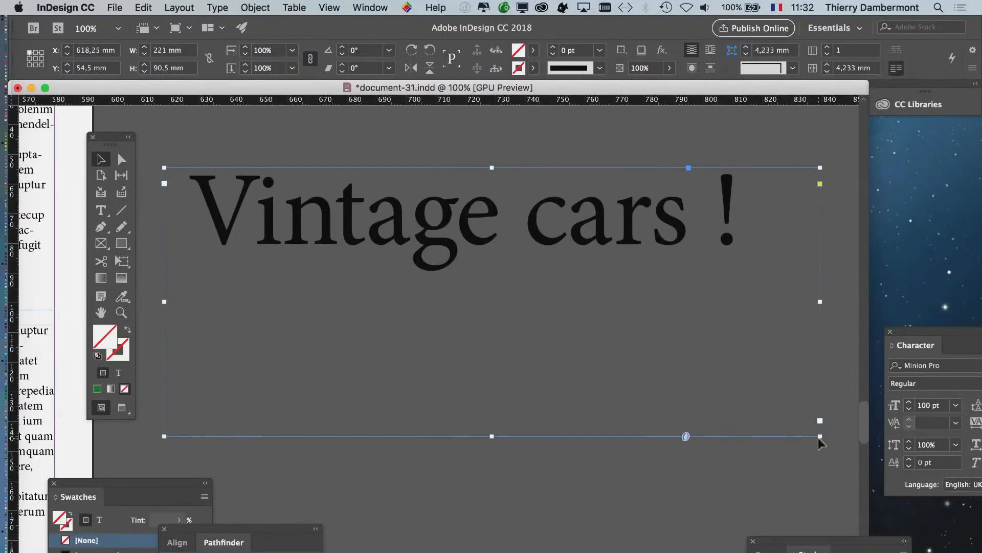
Fit the "Vintage cars !" frame to its text in both directions at once, giving 194.541 mm by 25.647 mm
double_click(821, 434)
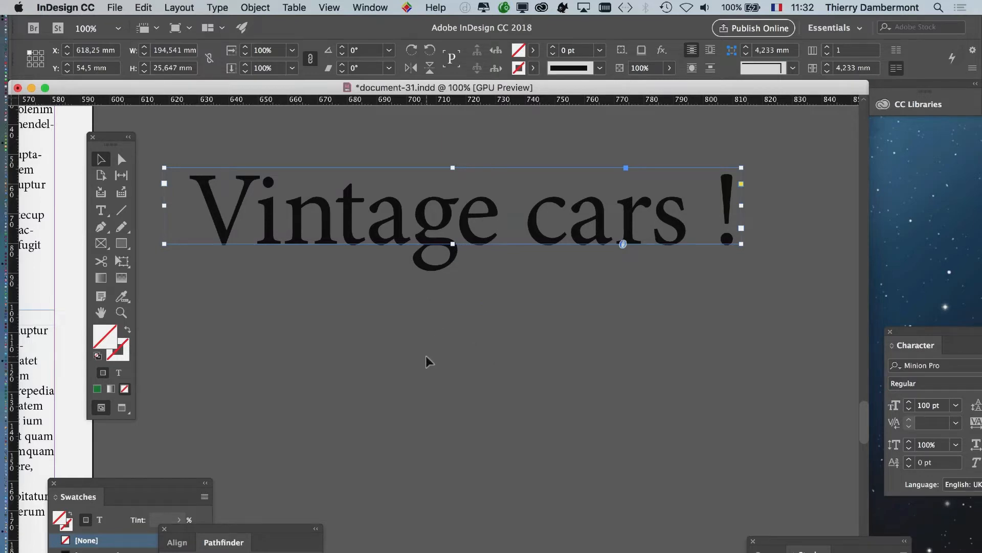
key(super+5)
drag(503, 370, 602, 348)
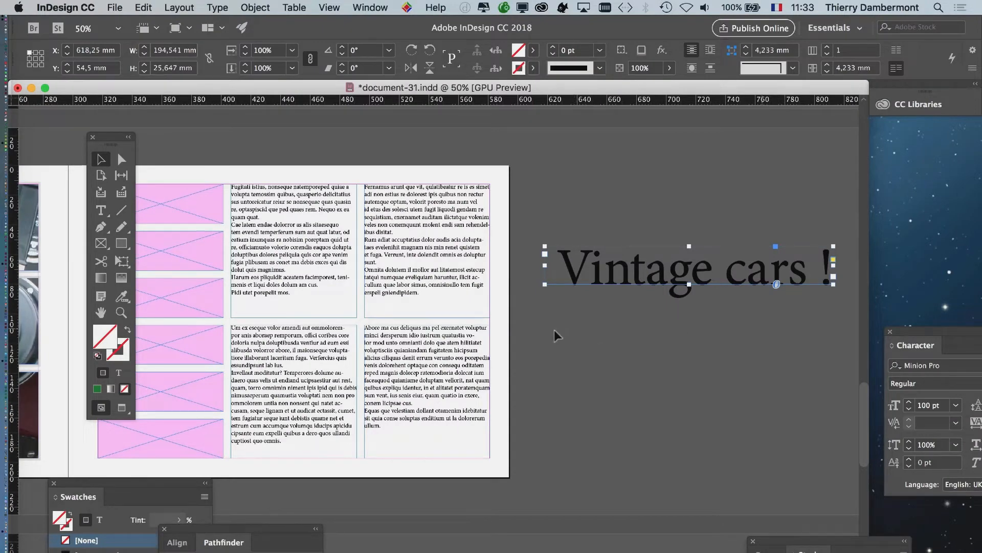
Delete the column of six empty pink frames beside the text columns on the right-hand page
scroll(574, 343, left, 5)
drag(614, 240, 624, 237)
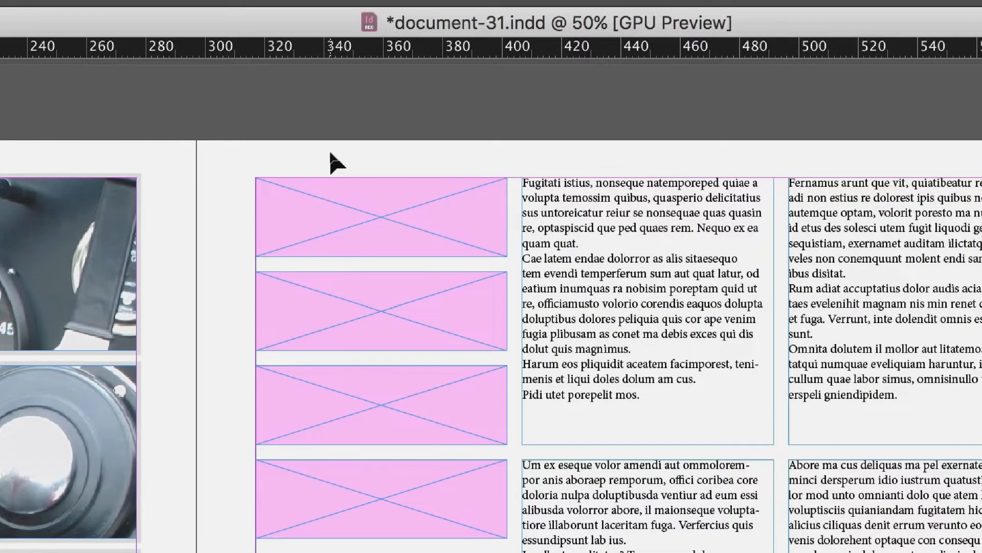
drag(331, 146, 363, 503)
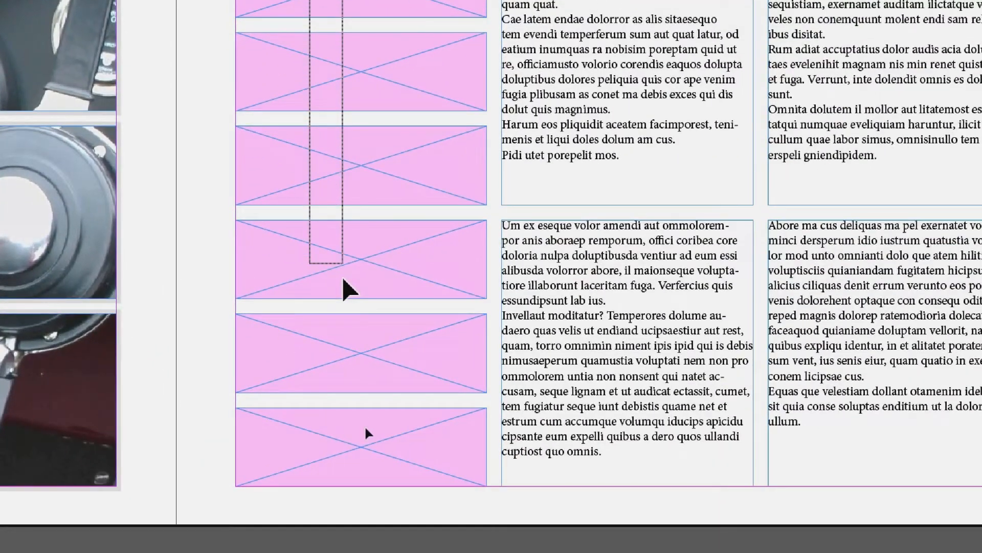
drag(342, 279, 347, 285)
key(Delete)
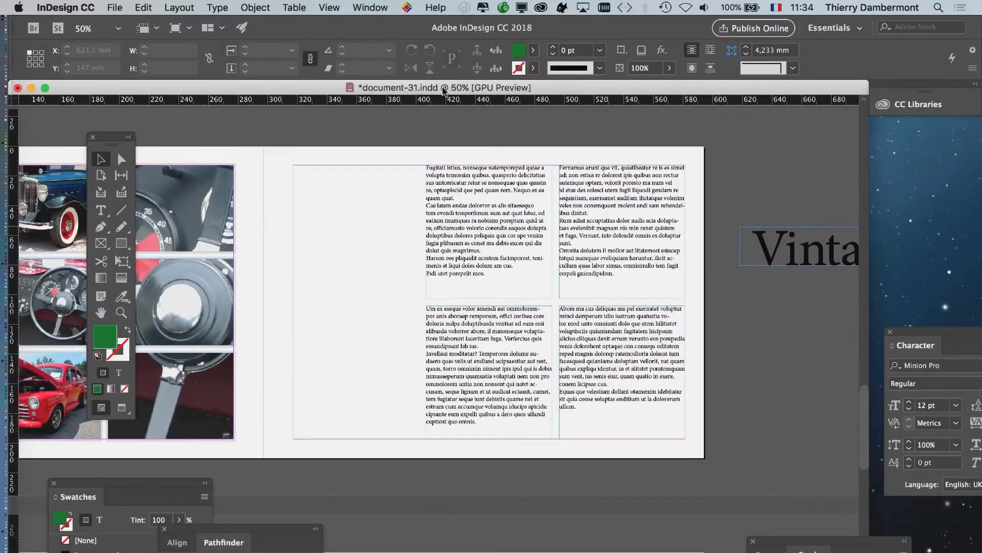
Open the Layers panel, make the layers reperes 1, reperes 2 and reperes 3 visible, and move the panel away from the text
click(370, 7)
click(401, 176)
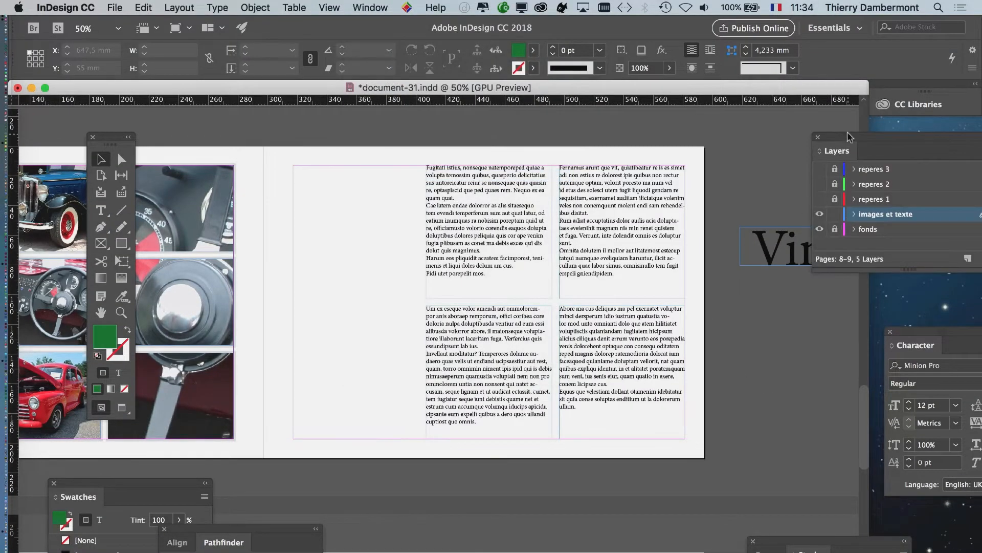
drag(848, 135, 587, 259)
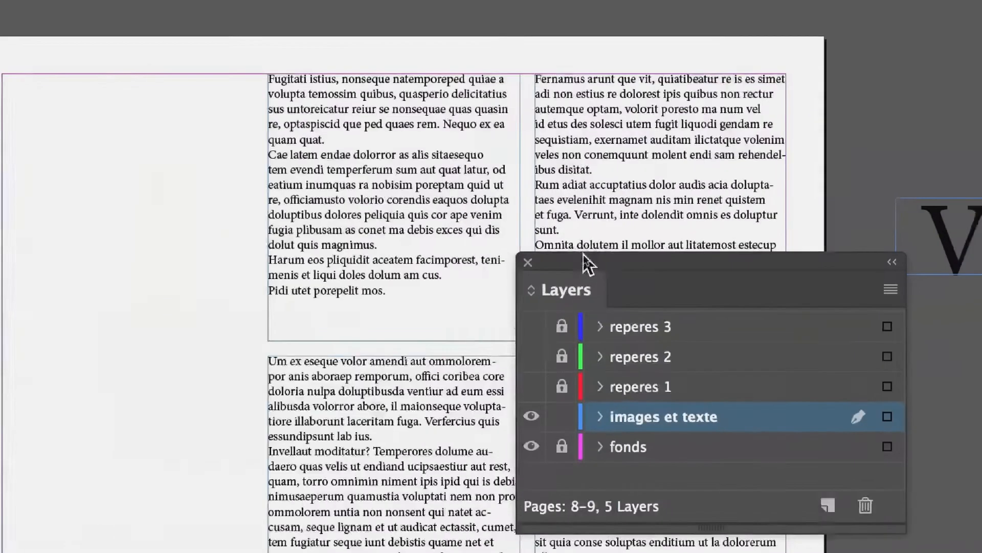
drag(557, 291, 558, 318)
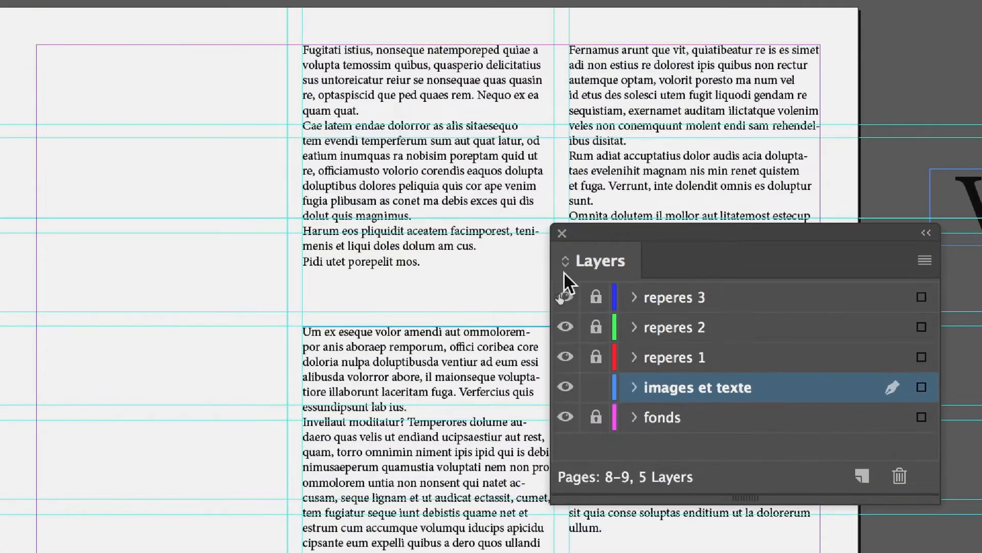
drag(565, 251, 566, 314)
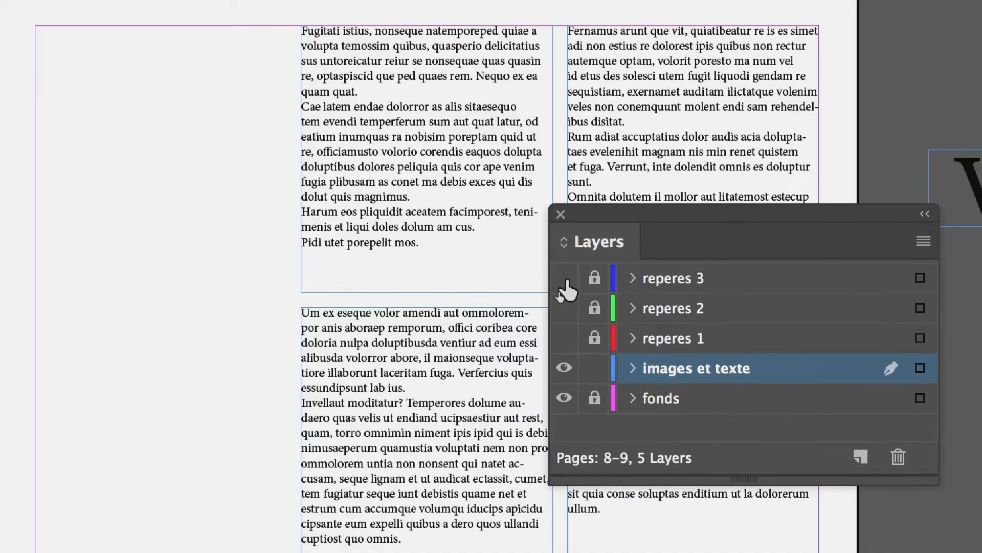
mouse_move(565, 245)
mouse_down()
mouse_move(565, 305)
mouse_move(566, 241)
mouse_up()
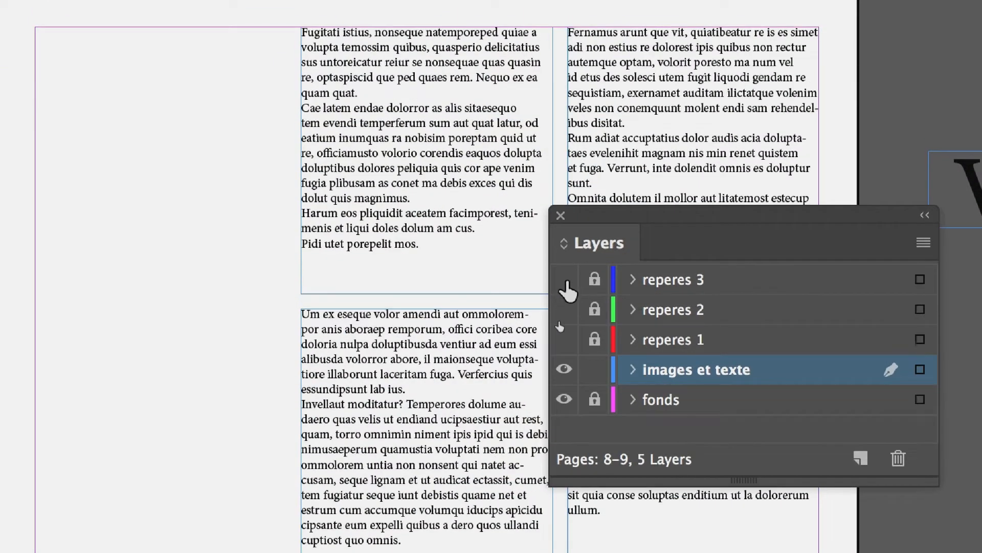
drag(567, 282, 568, 342)
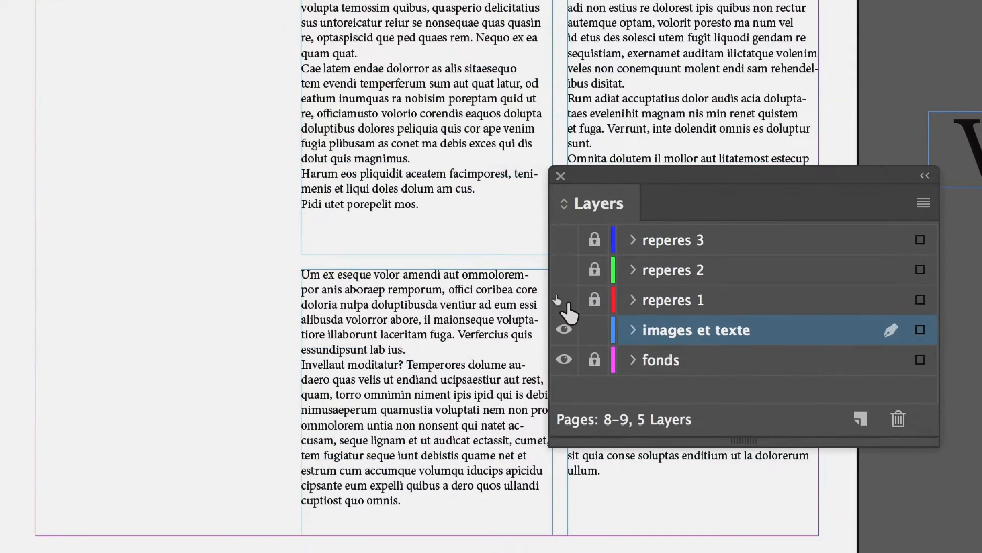
drag(565, 240, 567, 304)
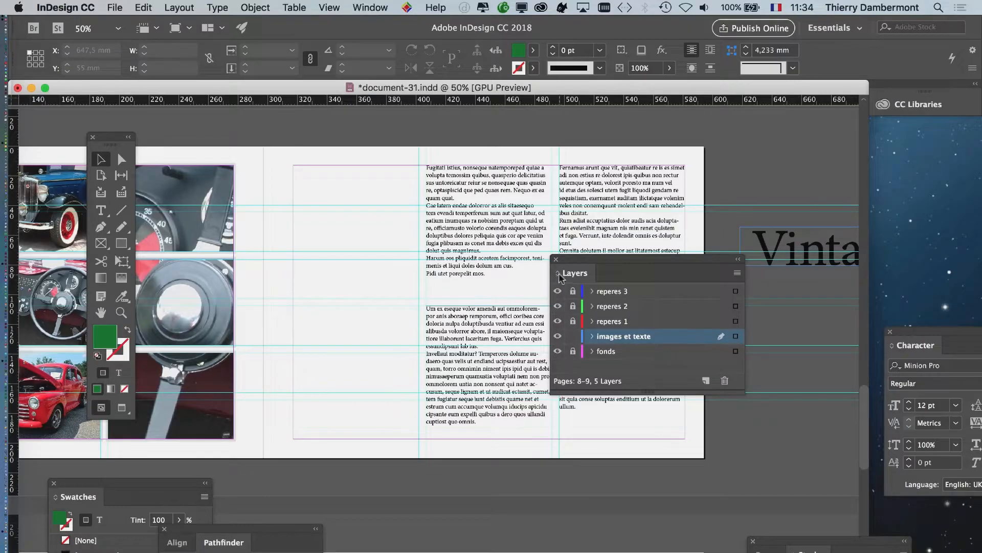
drag(571, 259, 695, 430)
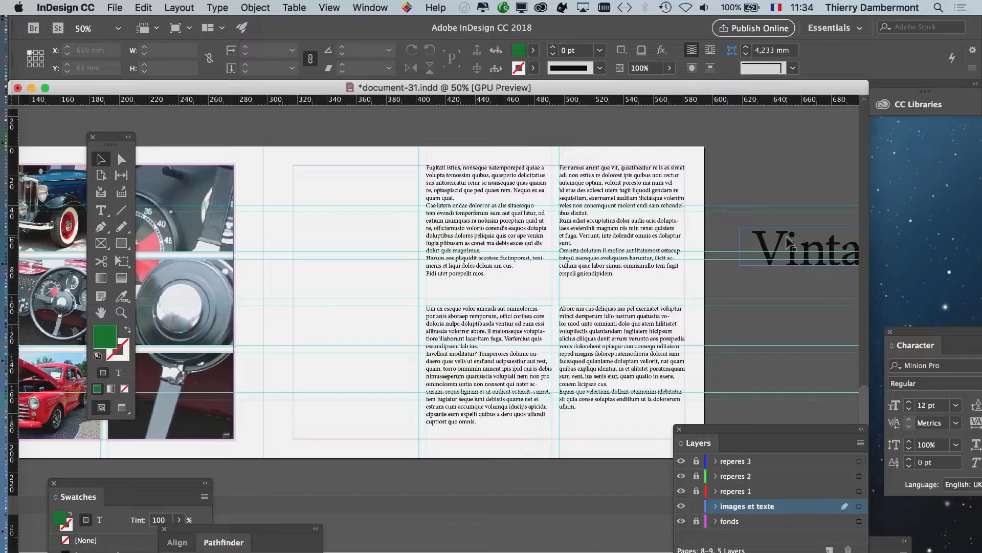
Move the "Vintage cars !" frame from the pasteboard onto the right-hand page, with its center at about X 404.729 mm, Y 94.677 mm
drag(783, 241, 339, 253)
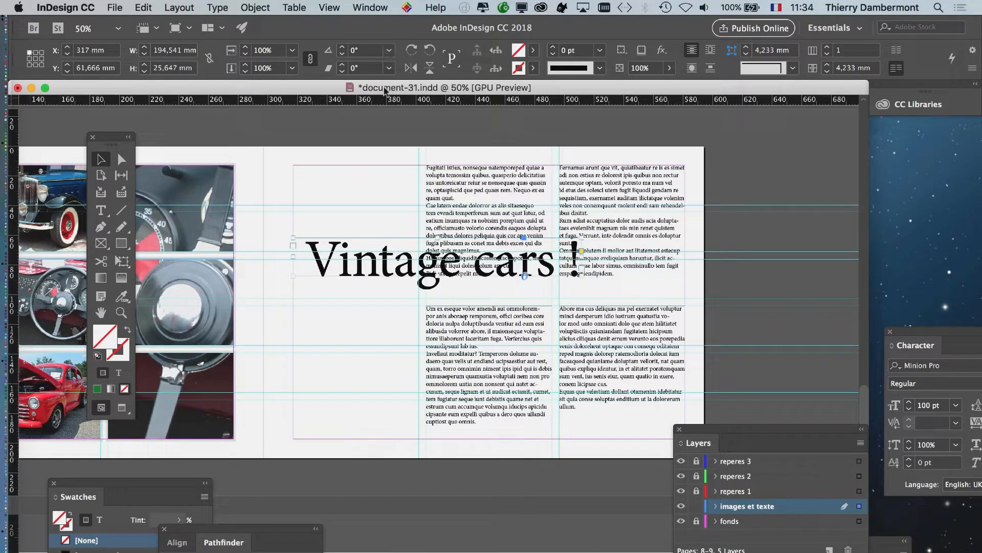
drag(361, 272, 348, 303)
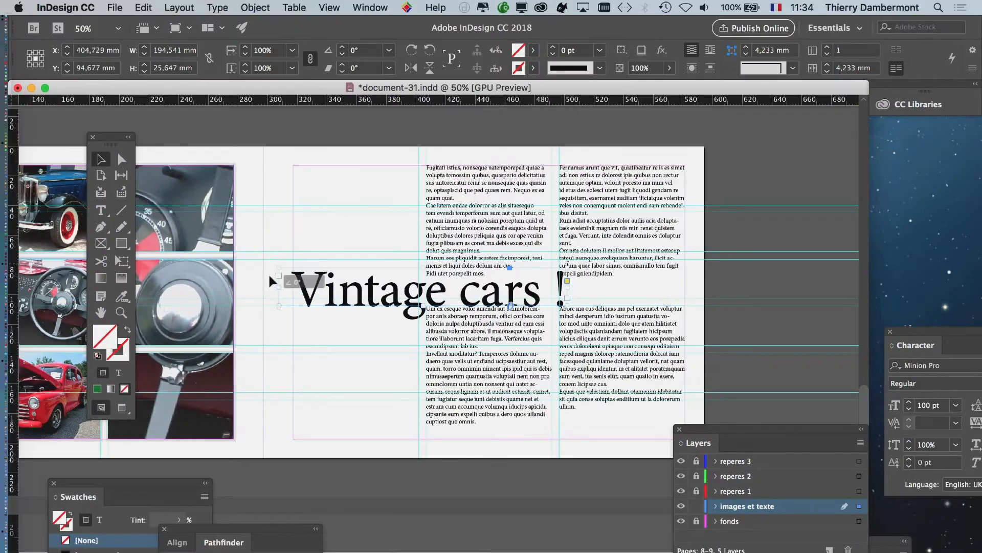
Try rotating the title frame freehand to 90° and shifting it into the empty column, and undo both changes
drag(274, 264, 303, 501)
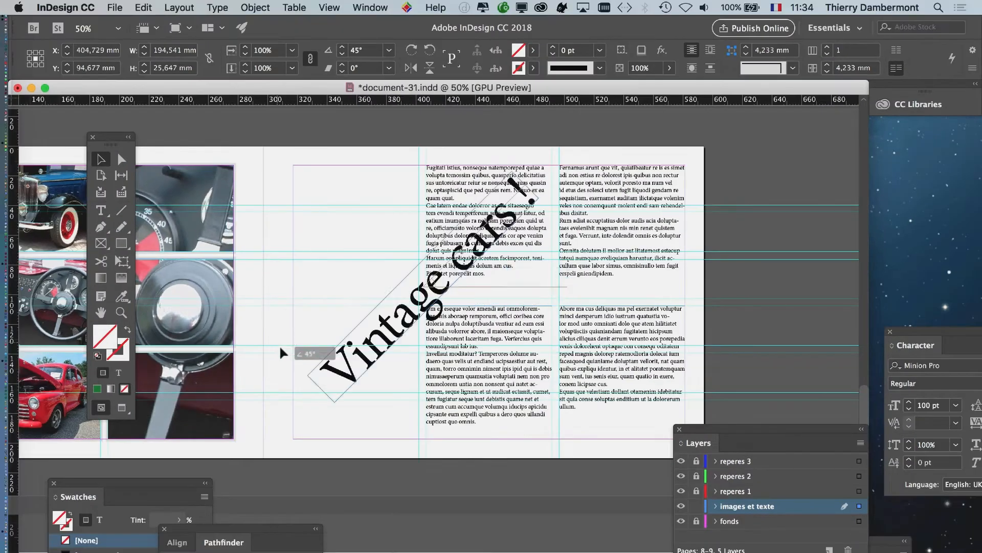
drag(280, 348, 364, 446)
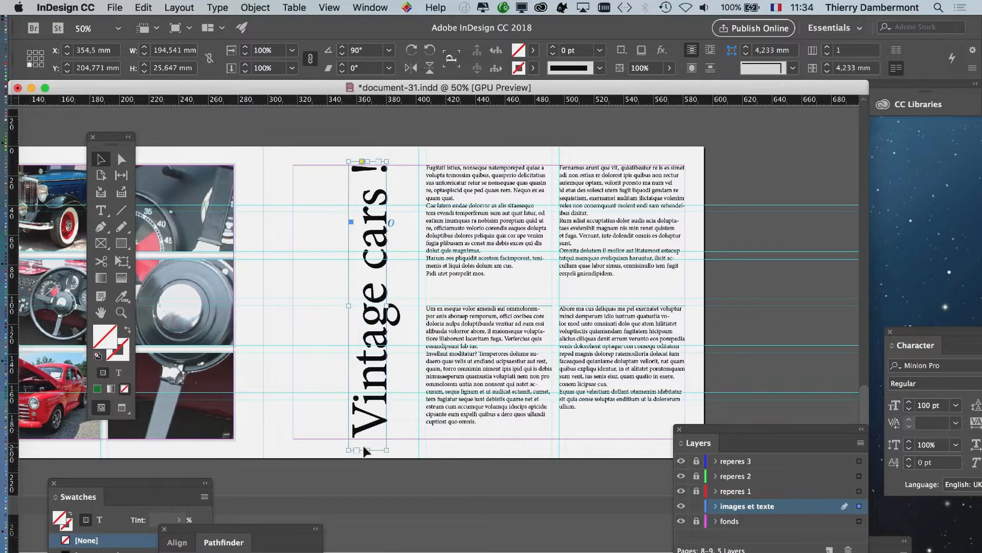
key(super+z)
key(super+z)
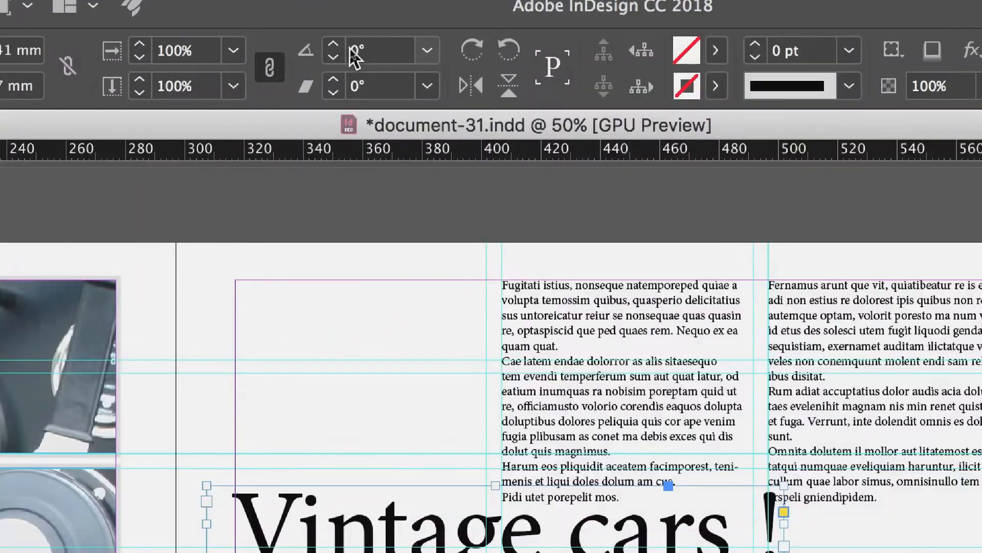
Set the title frame's rotation angle to the preset 90° so that the text reads upward
click(429, 52)
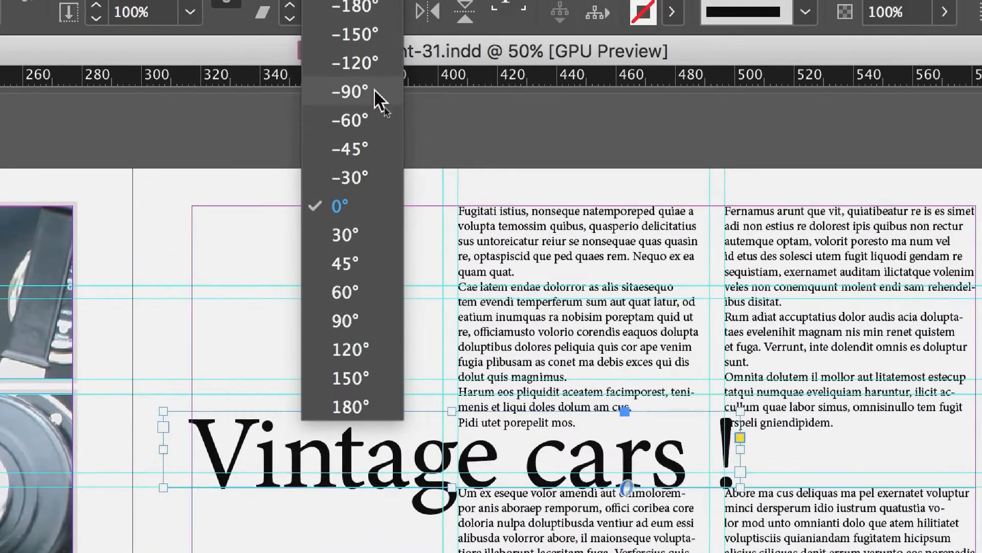
click(375, 165)
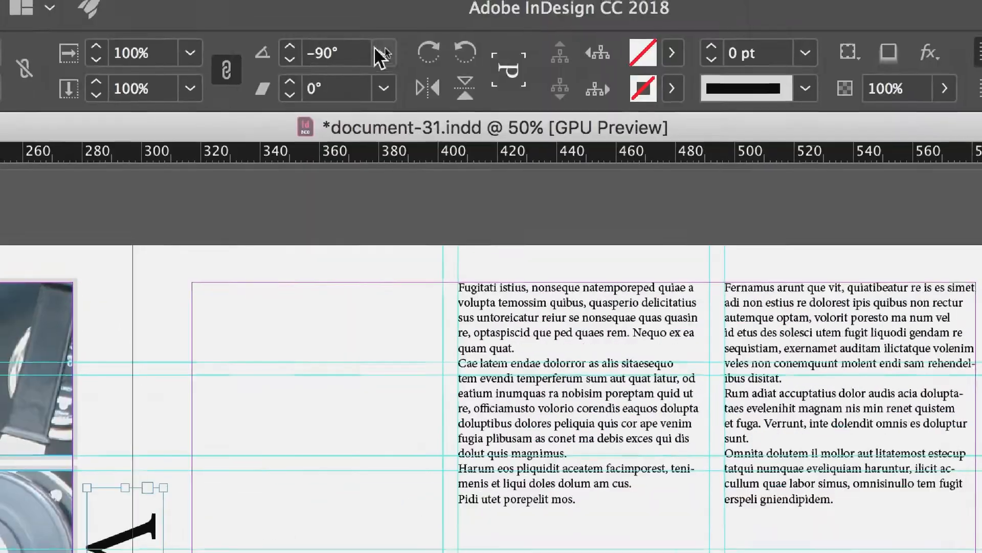
click(377, 50)
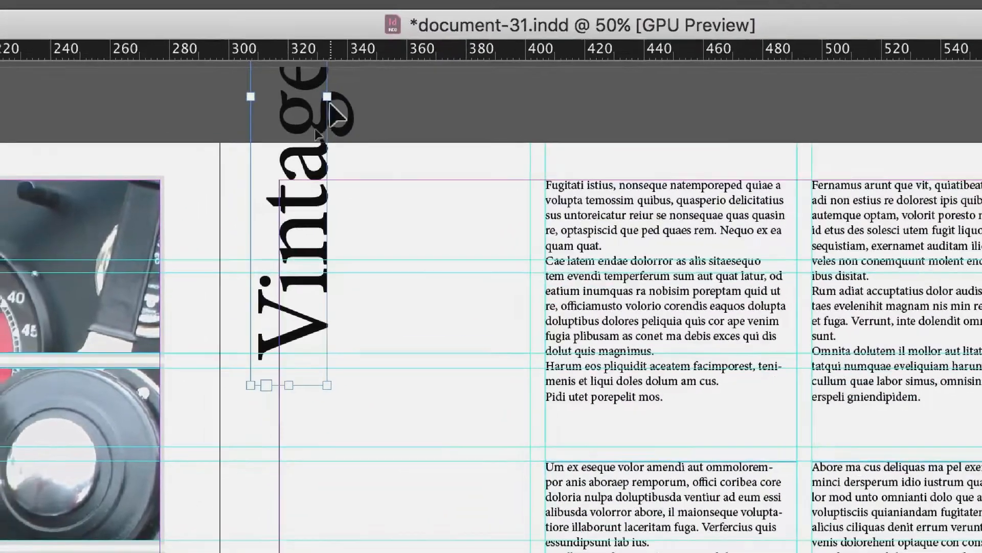
Move the vertical title into the empty first column of the right-hand page, just inside the inner margin
drag(316, 128, 386, 287)
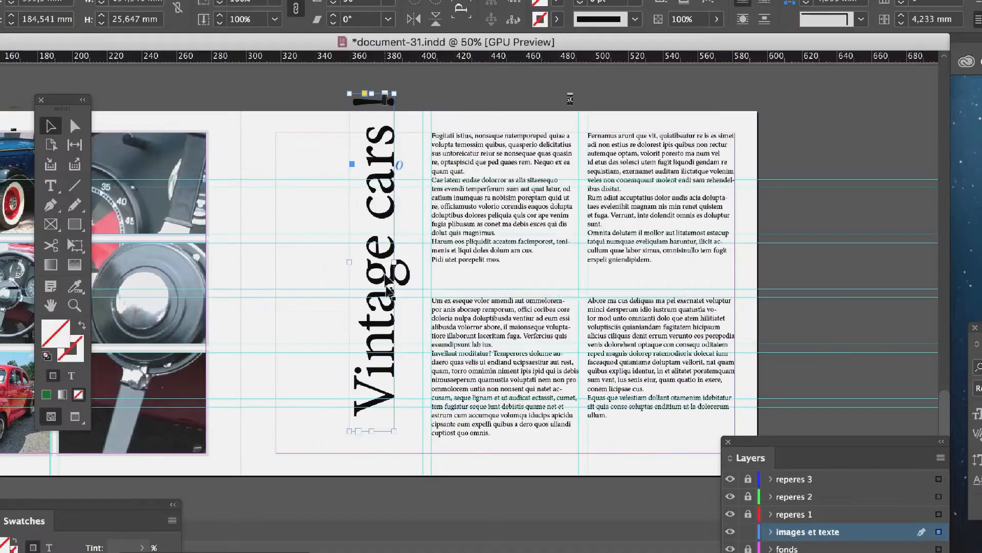
mouse_move(388, 163)
mouse_down()
mouse_move(391, 188)
mouse_move(383, 115)
mouse_move(402, 164)
mouse_up()
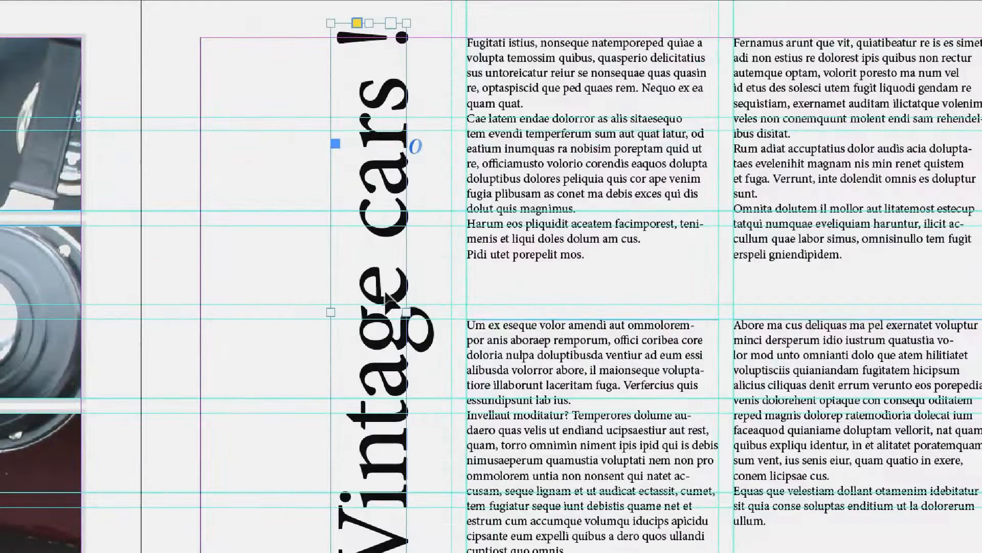
drag(385, 293, 403, 312)
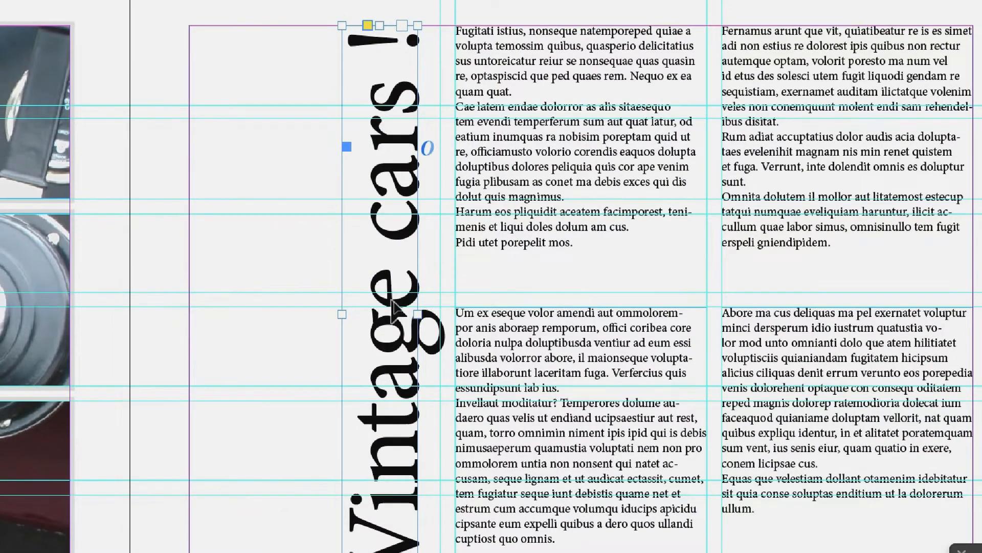
drag(392, 299, 379, 290)
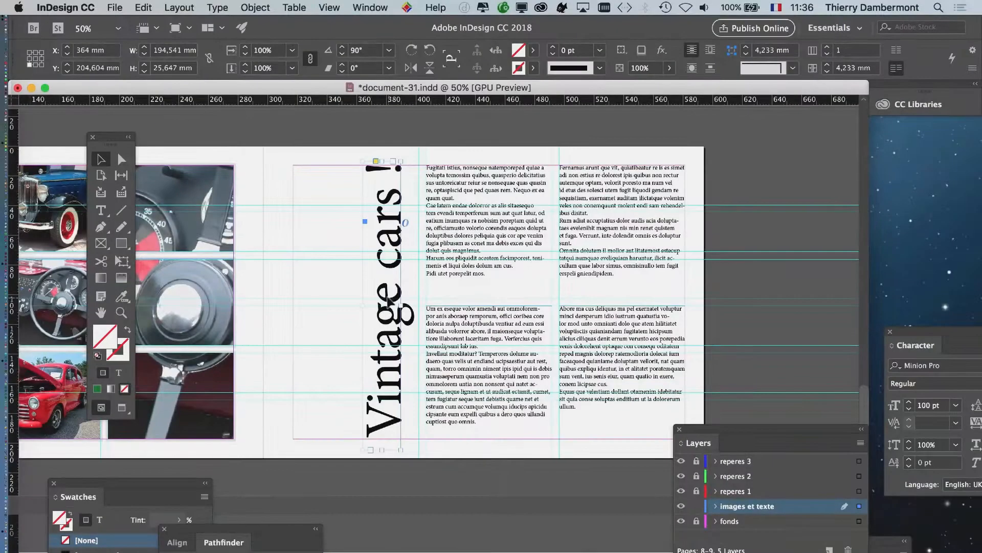
drag(388, 267, 345, 267)
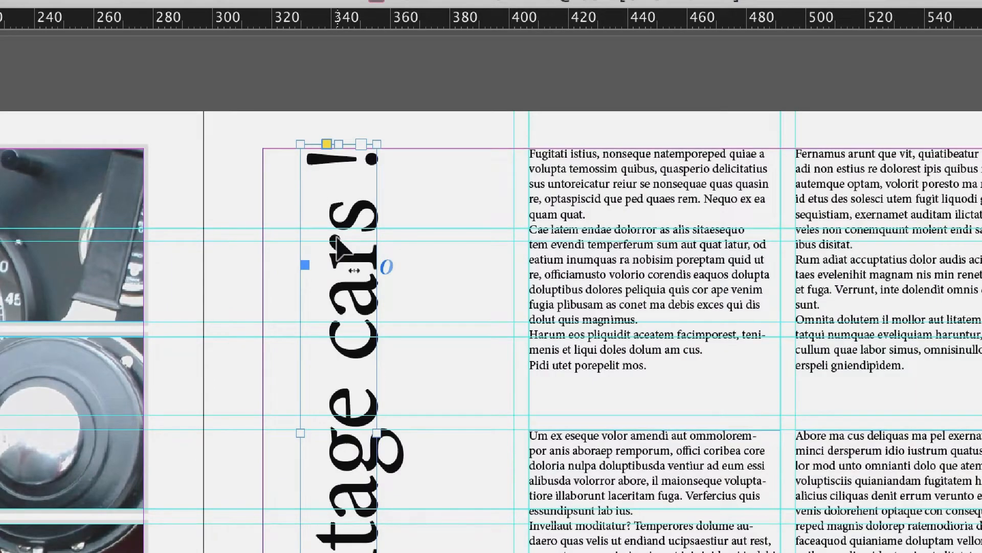
Widen the vertical title frame toward the first text column and insert a line break before "cars !" with the Type tool
drag(377, 433, 498, 432)
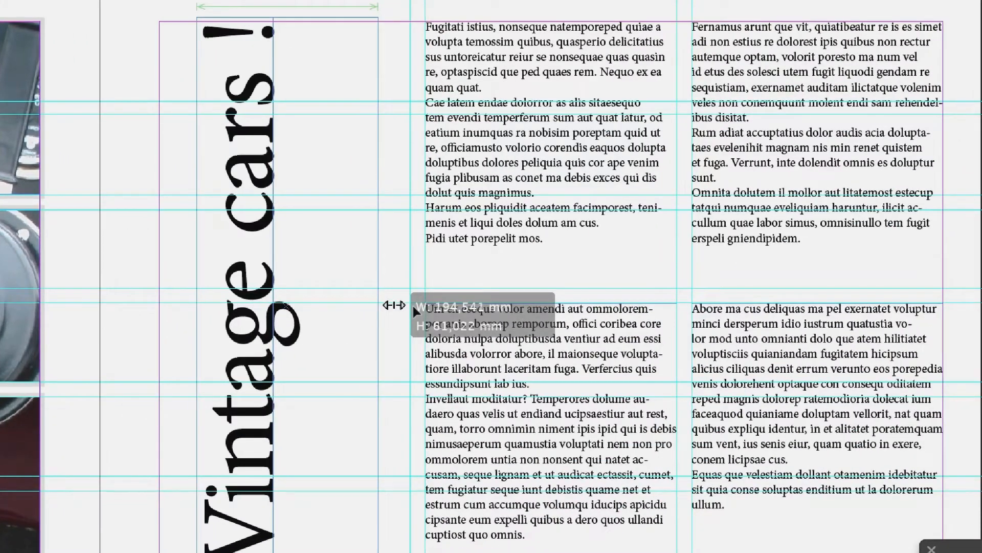
drag(412, 306, 413, 306)
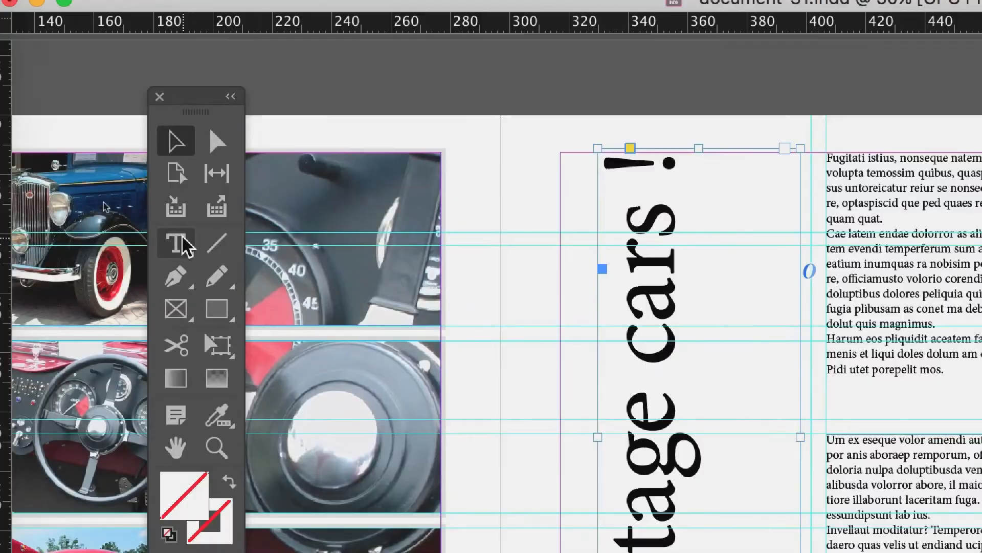
click(89, 304)
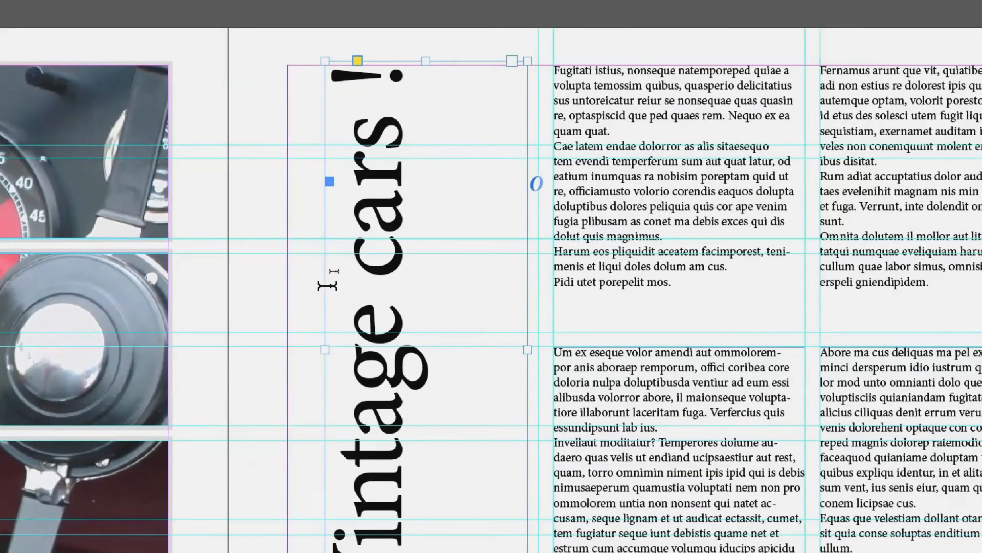
click(327, 285)
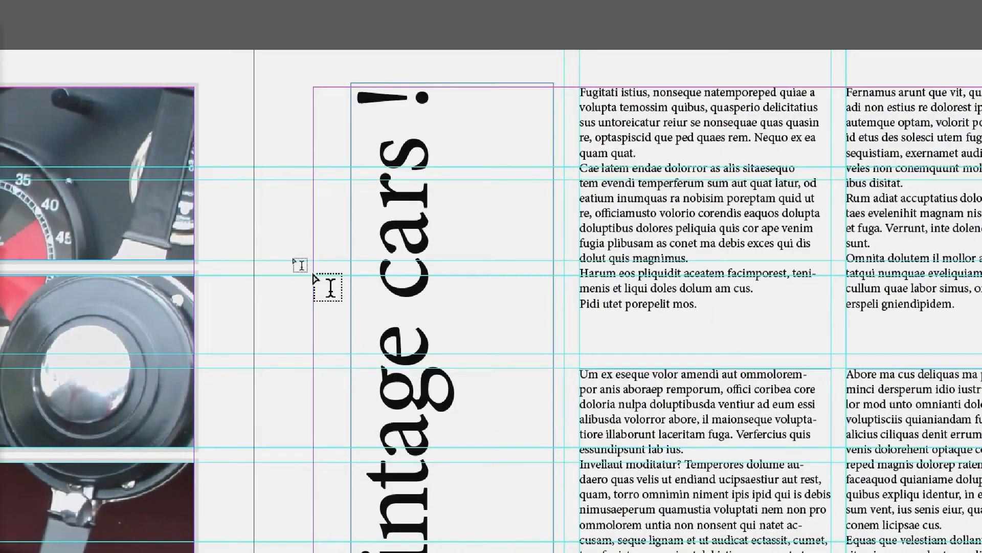
key(Return)
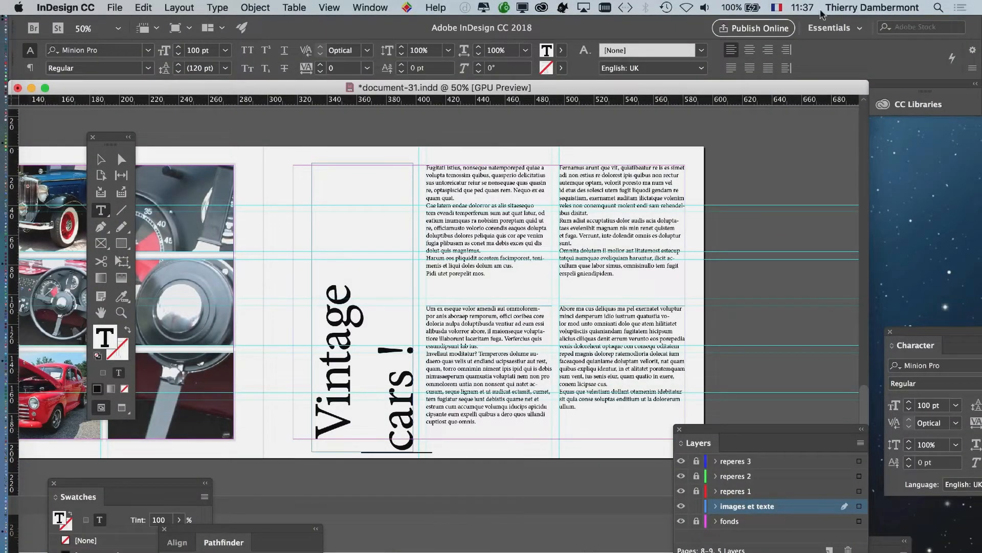
Show the French keyboard layout in the Keyboard Viewer to examine the modifier keys, and close the viewer
click(776, 7)
click(839, 119)
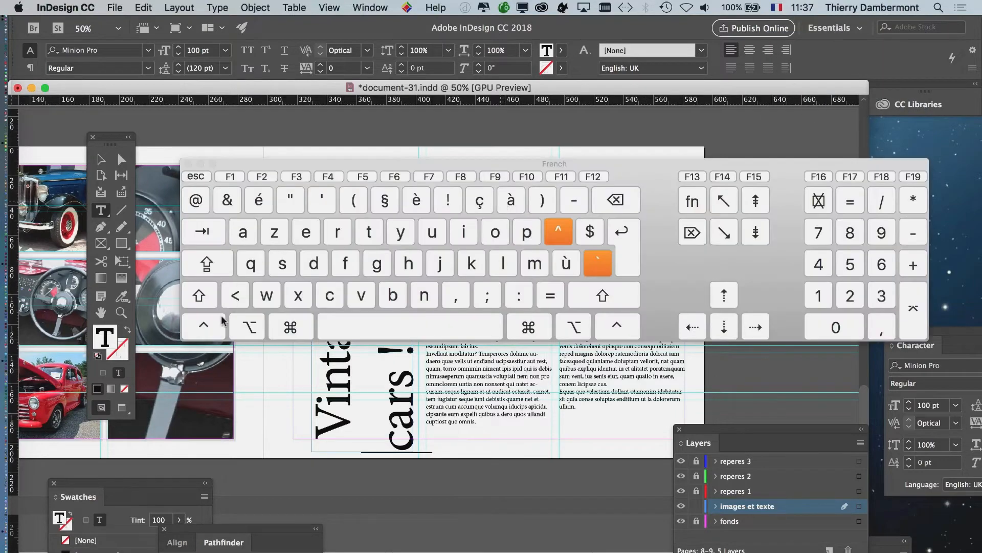
key(alt)
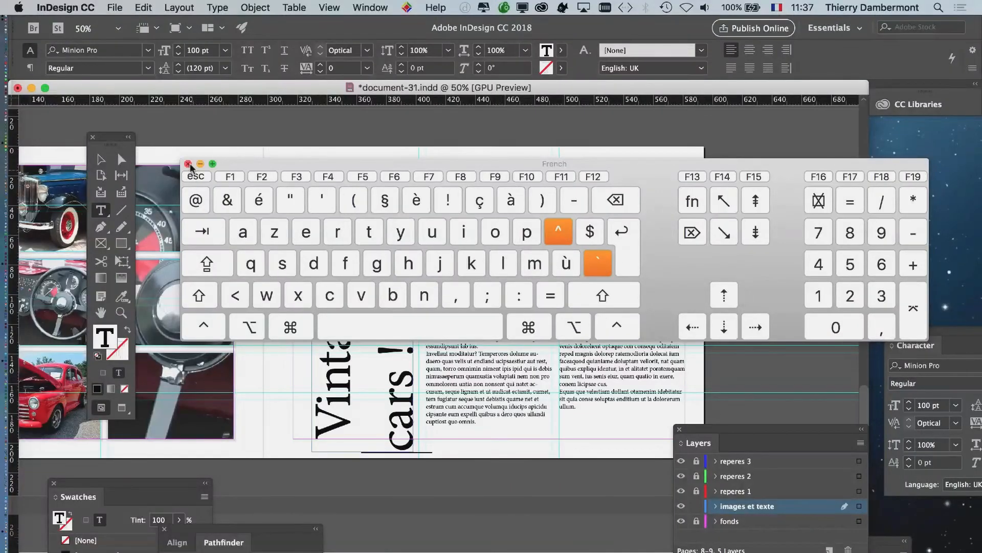
click(190, 165)
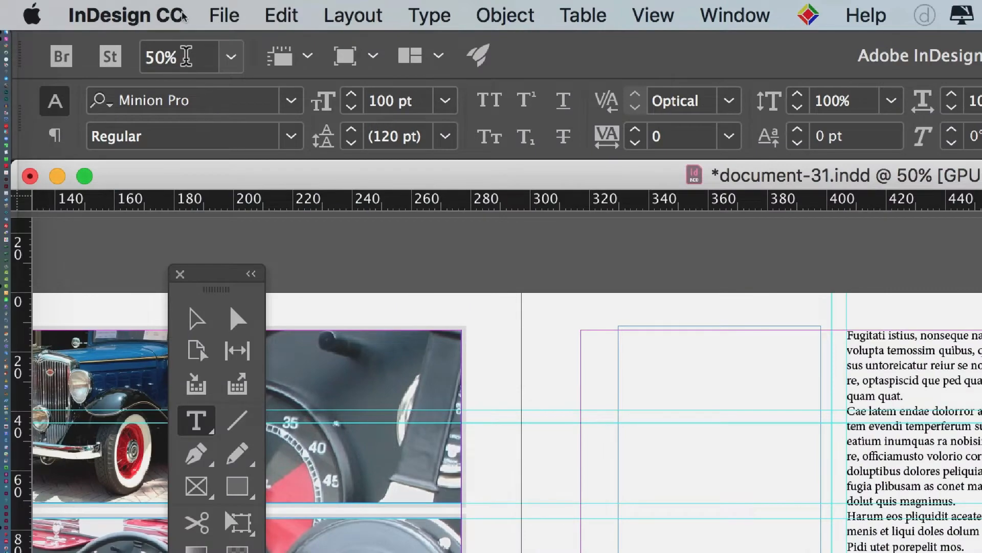
Show the hidden characters and inspect the space and line break after "Vintage" in the vertical title
click(425, 17)
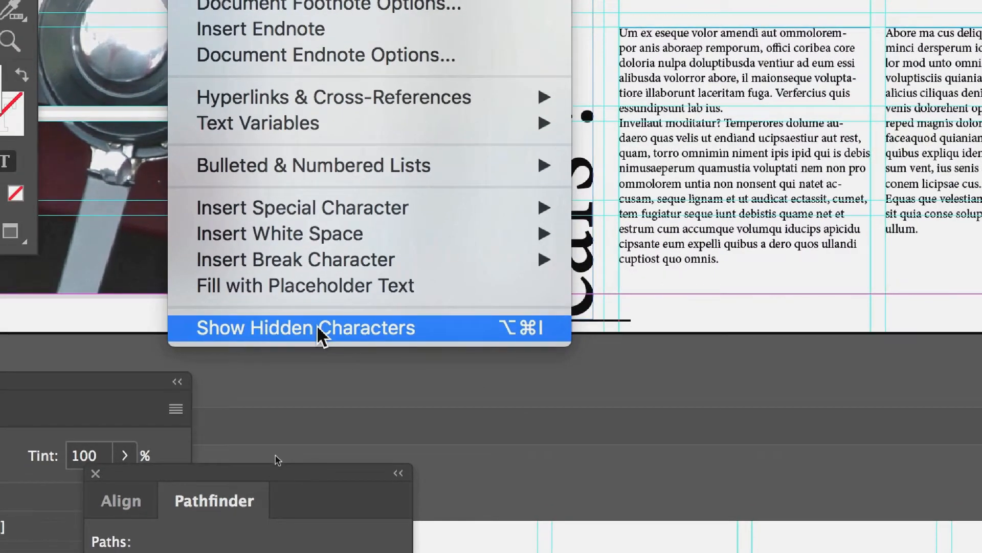
click(335, 330)
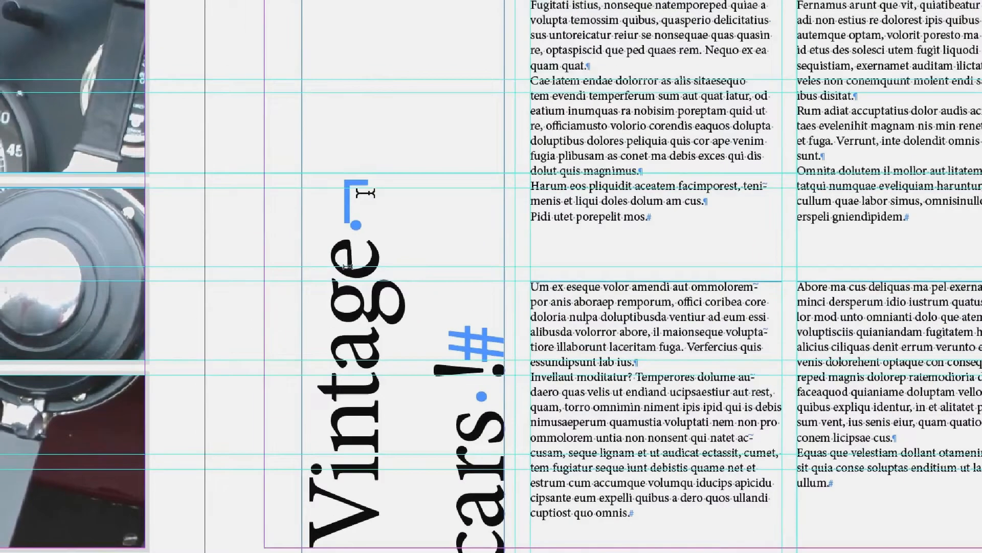
double_click(387, 45)
click(388, 69)
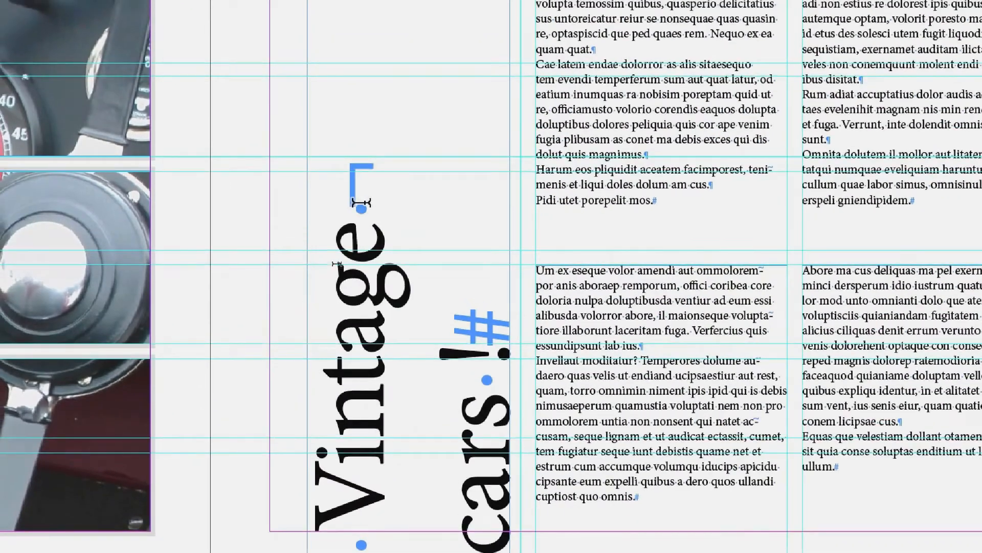
drag(381, 198, 373, 148)
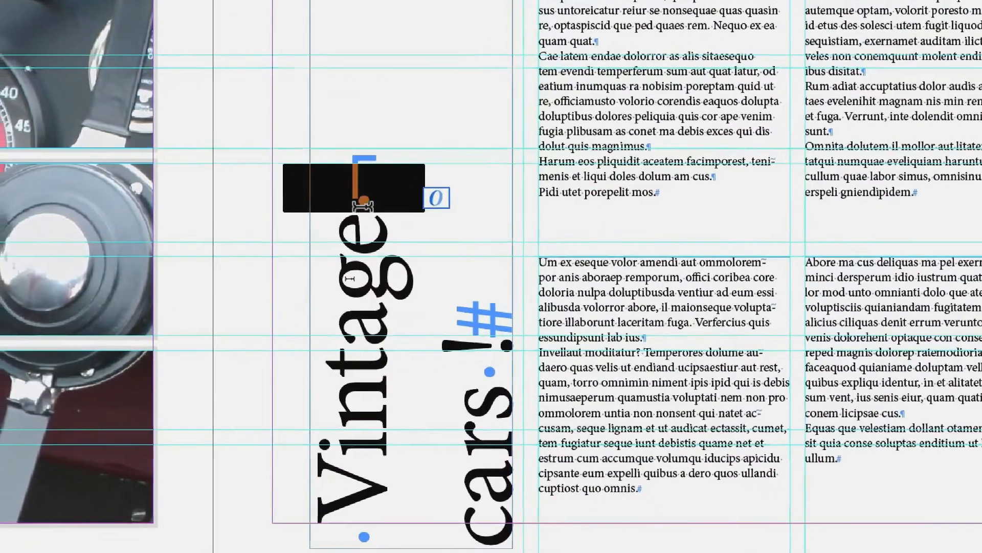
click(364, 239)
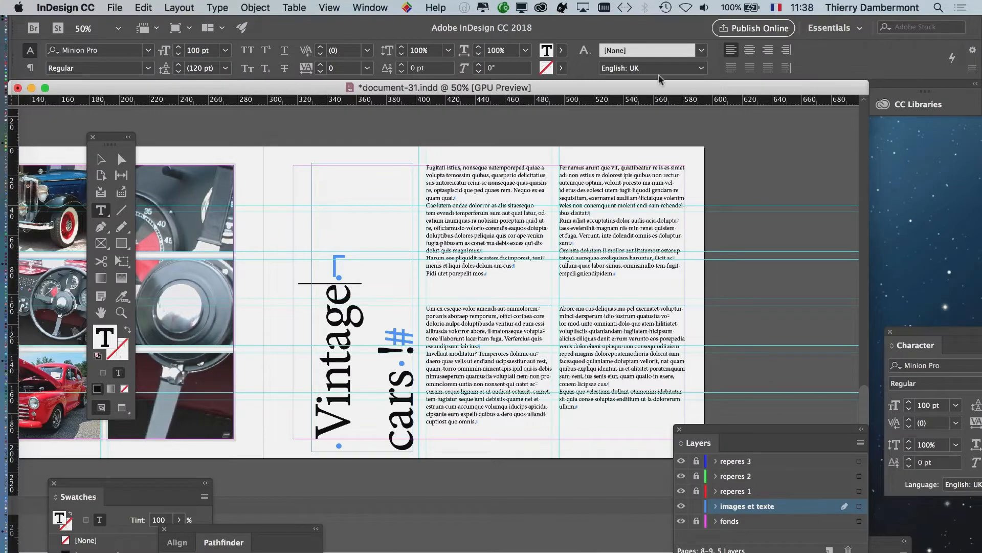
Centre the vertical title's text with the paragraph alignment and move the paragraph settings clear of the title
click(222, 8)
click(256, 84)
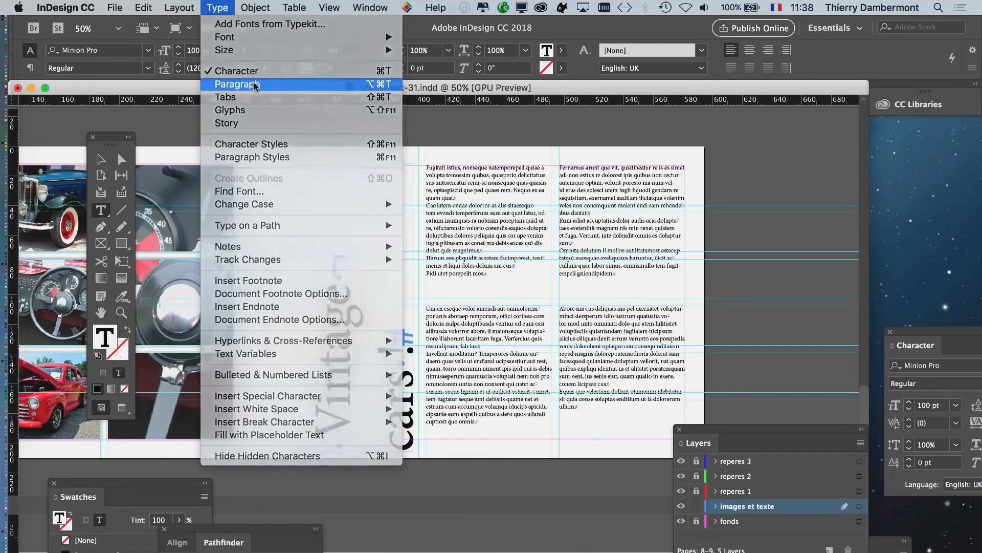
drag(740, 399, 475, 158)
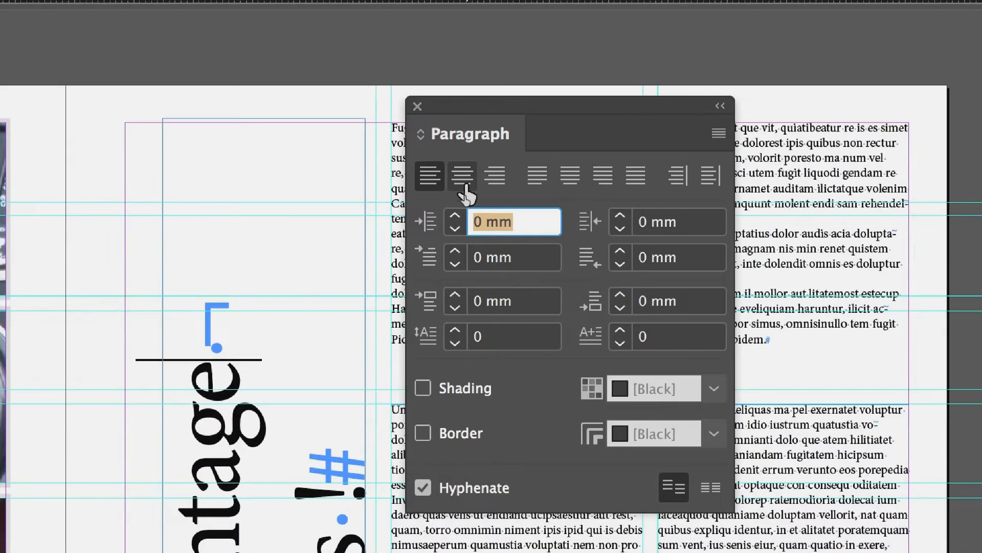
click(451, 227)
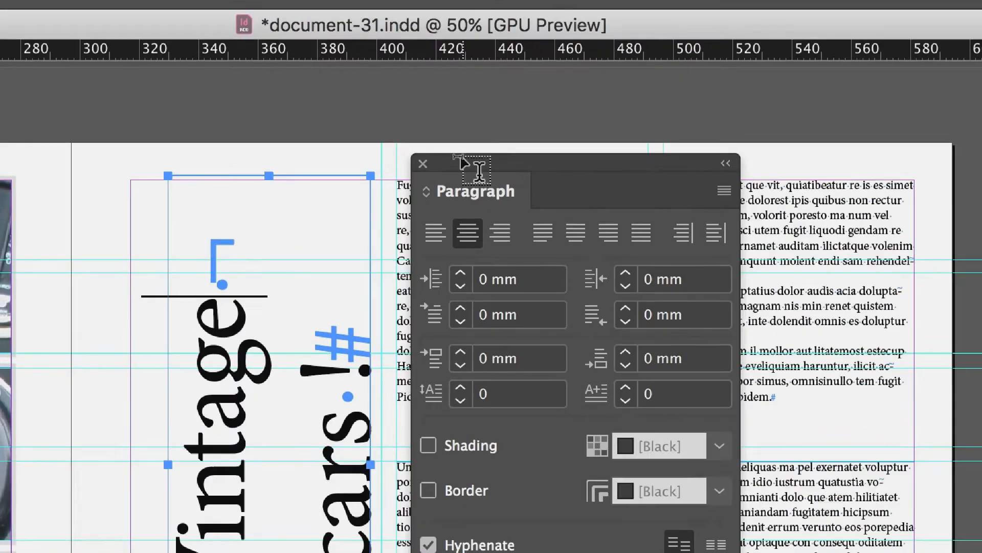
drag(462, 162, 622, 165)
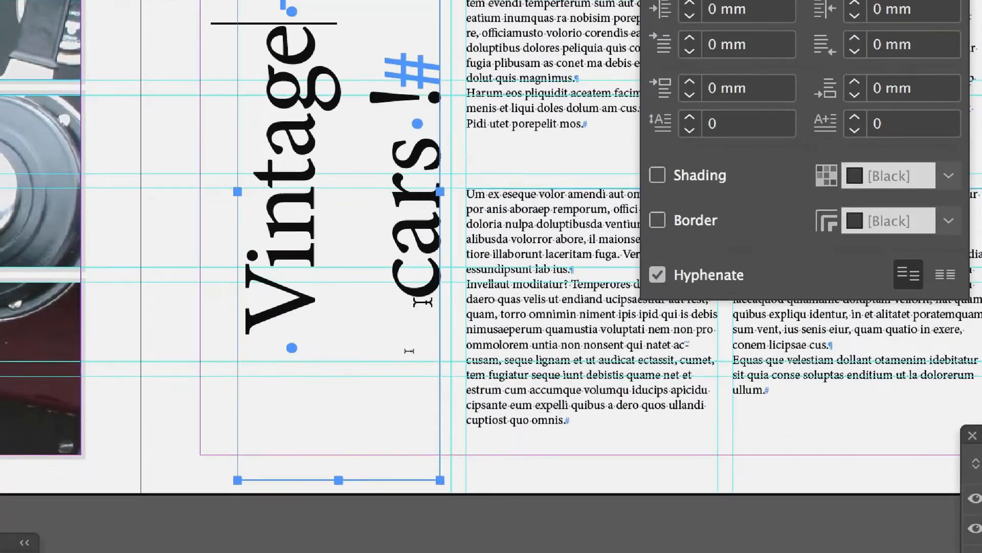
Set the word "cars" to 110 pt and widen the title frame toward the spine so both lines fit
drag(420, 304, 421, 283)
double_click(414, 282)
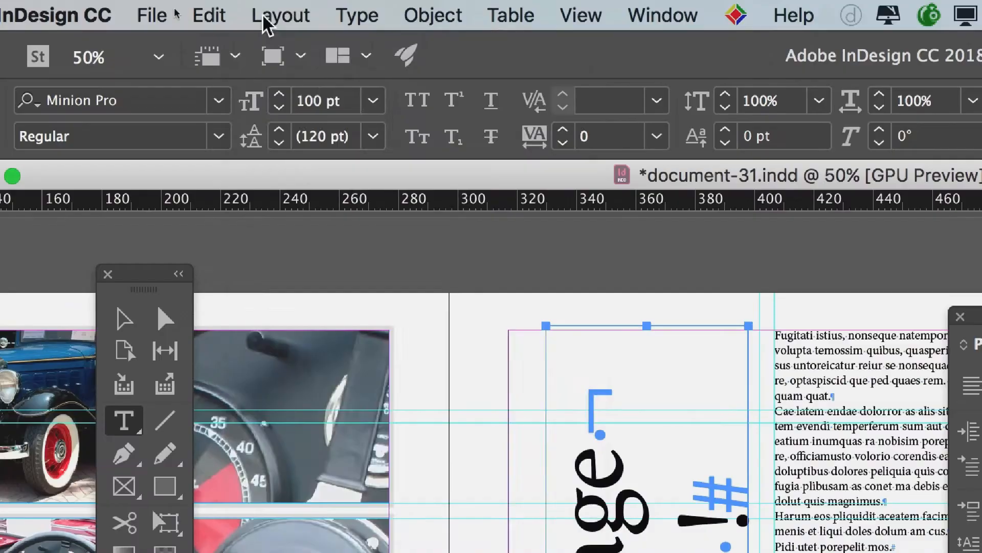
click(277, 16)
mouse_move(327, 15)
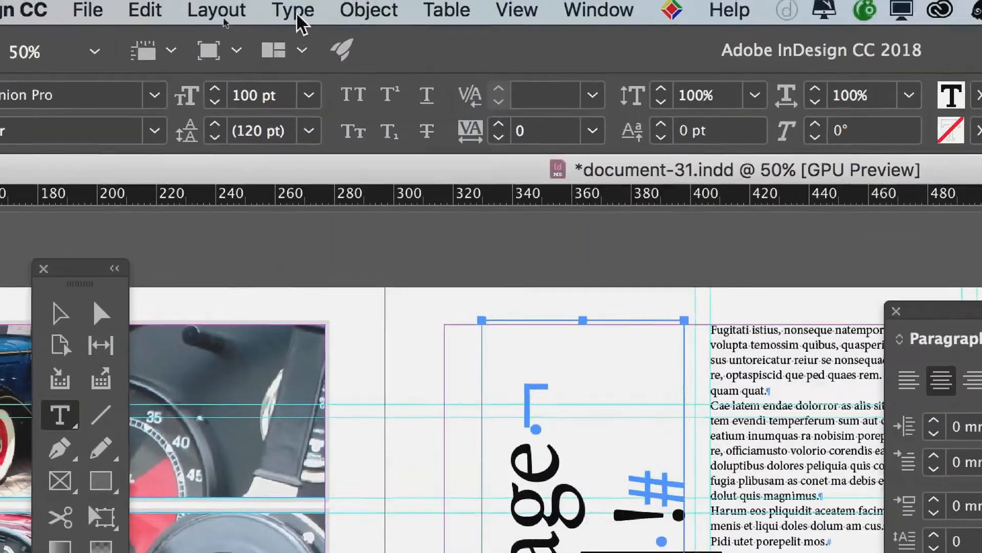
click(299, 16)
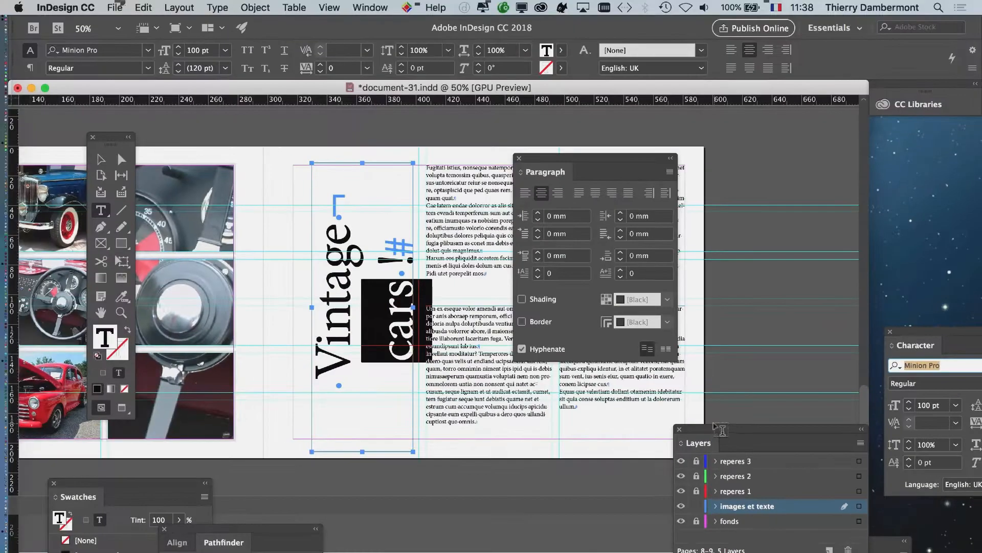
drag(929, 339, 491, 208)
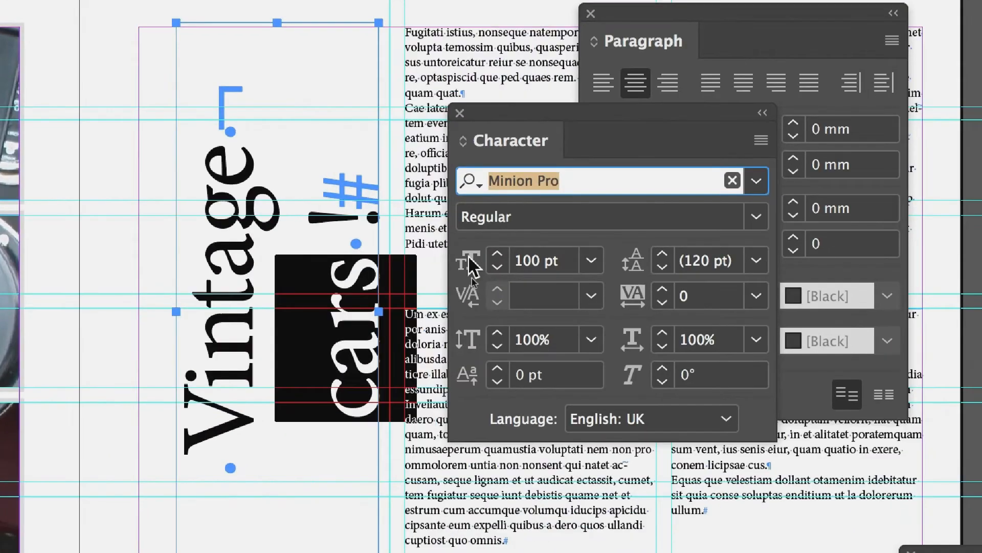
click(497, 255)
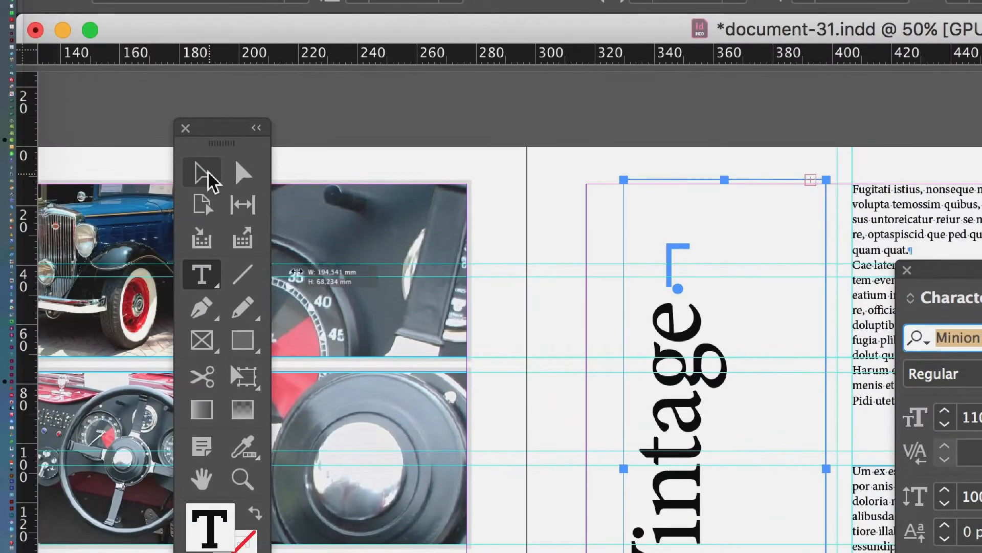
drag(623, 469, 570, 468)
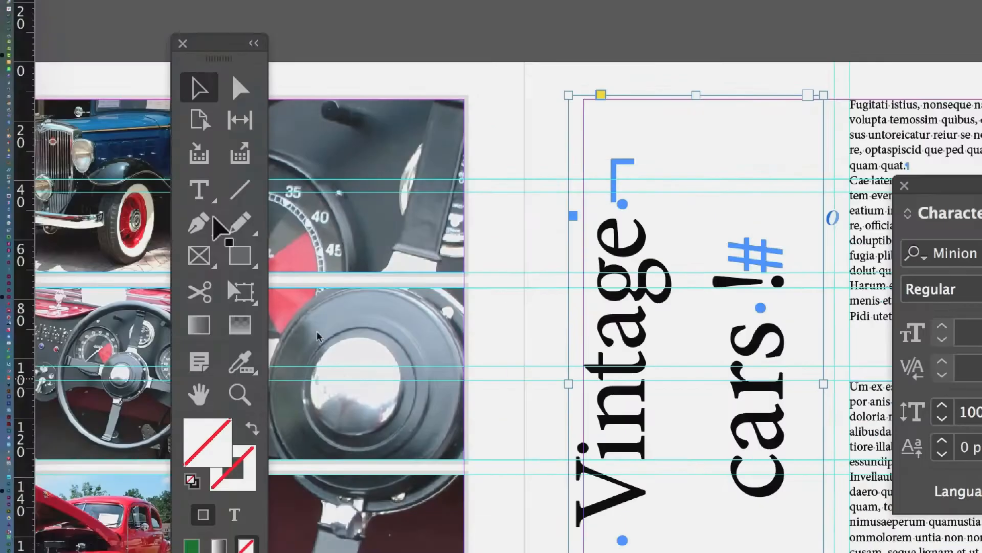
Set the leading of the whole "Vintage cars !" title to 90 pt, trying 18 pt and 60 pt first
key(t)
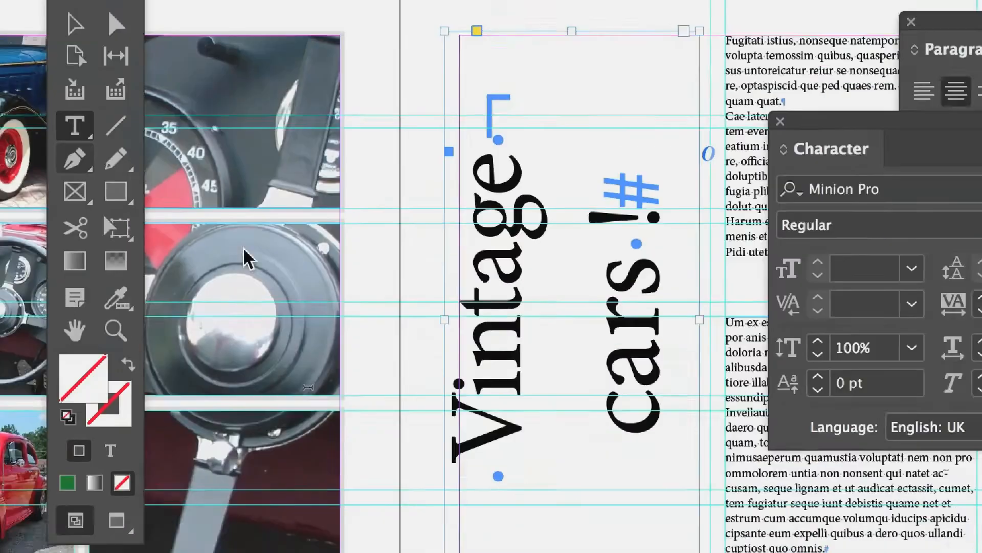
key(ctrl+a)
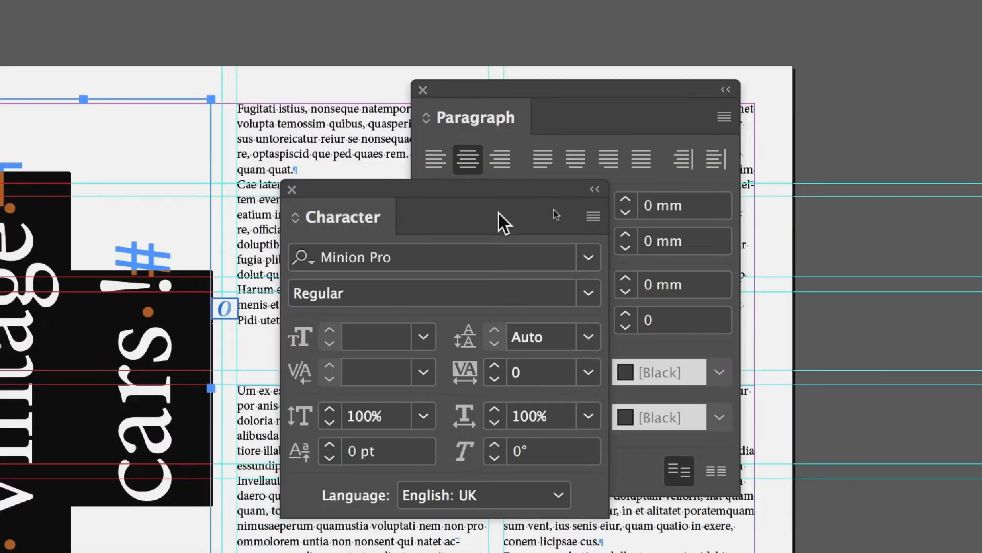
drag(498, 212, 452, 190)
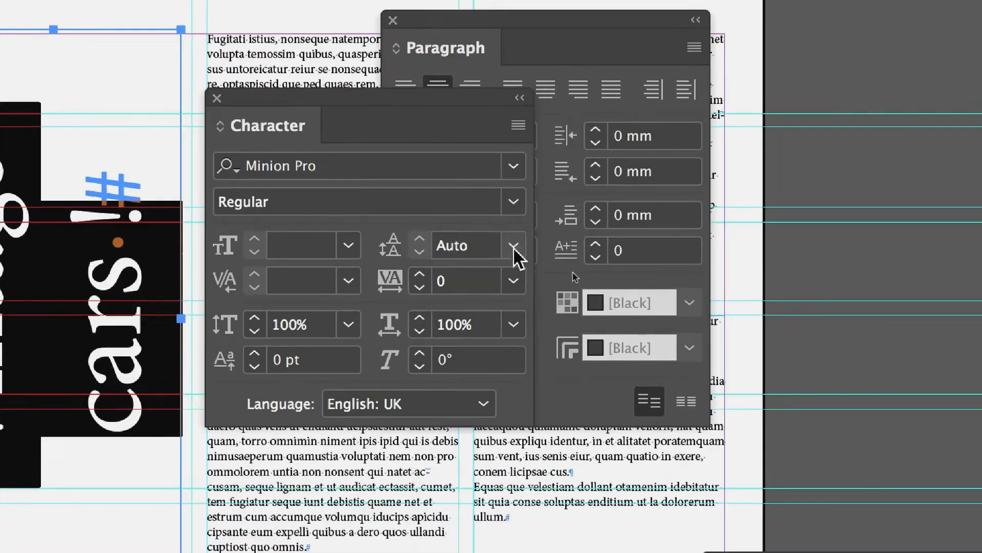
click(573, 244)
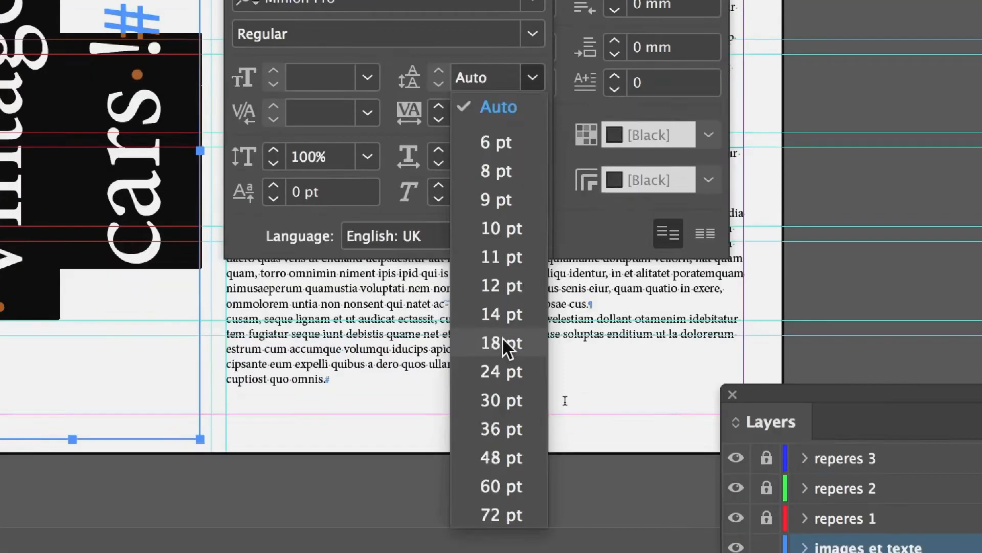
click(500, 378)
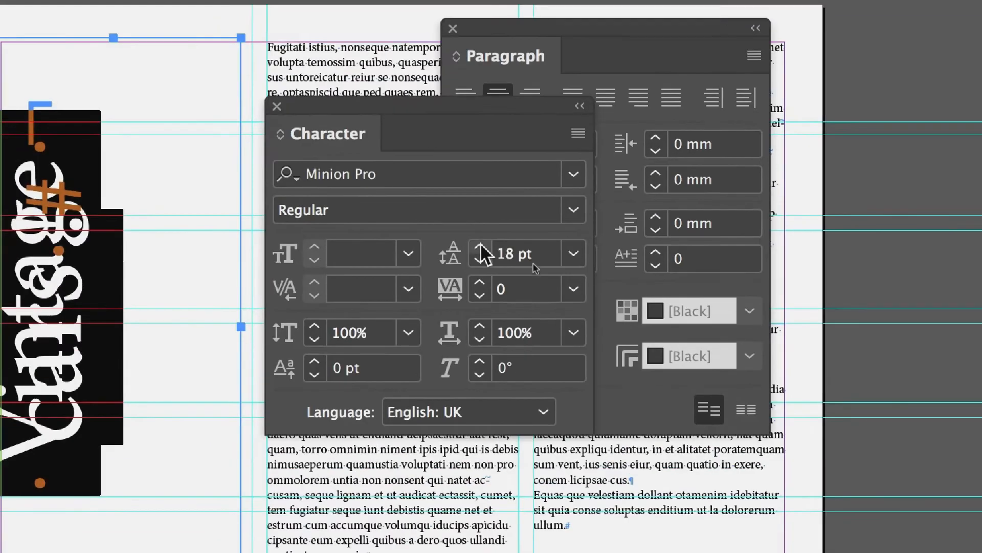
click(480, 246)
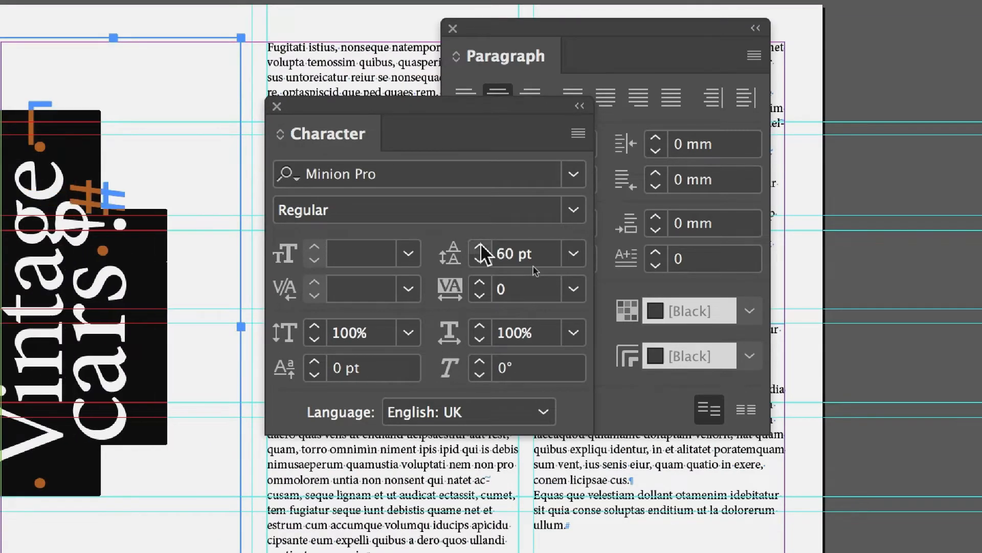
click(480, 245)
click(481, 246)
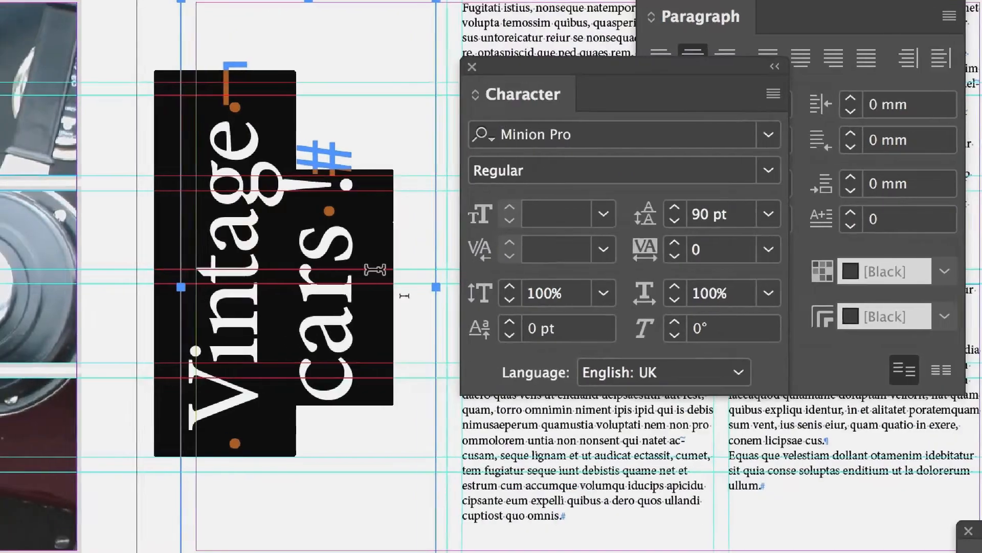
click(182, 312)
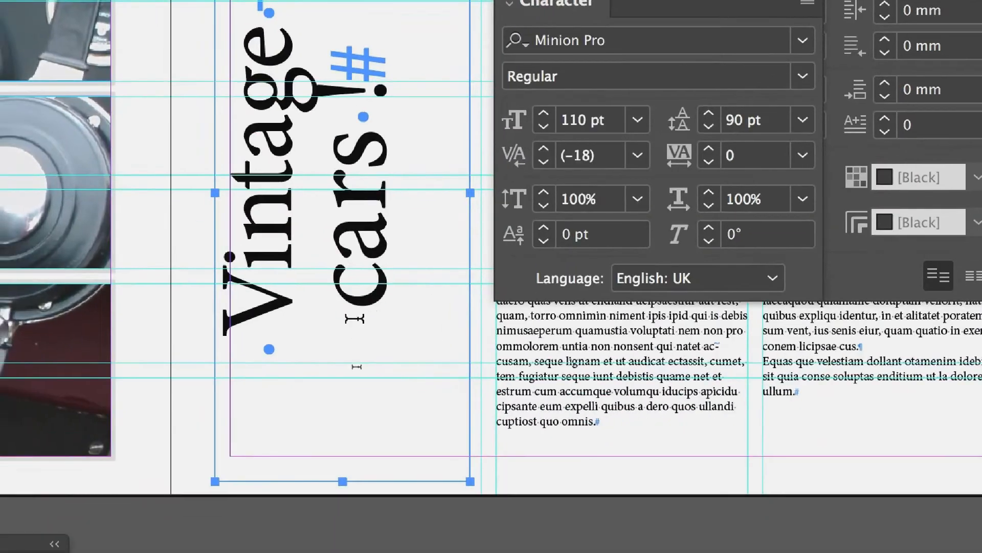
Set the font size of the second title line, "cars !", to 170 pt after trying 30 pt
drag(354, 318, 610, 92)
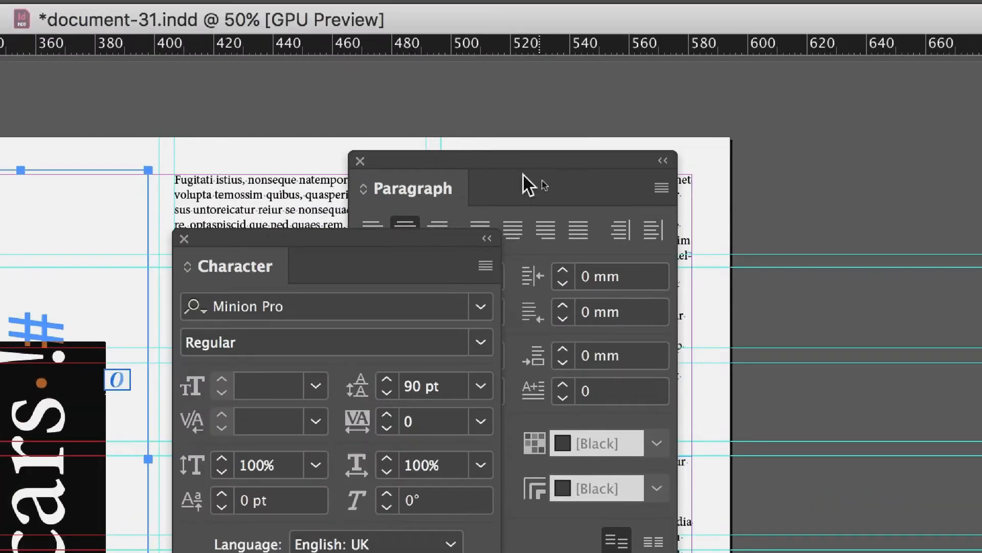
click(315, 386)
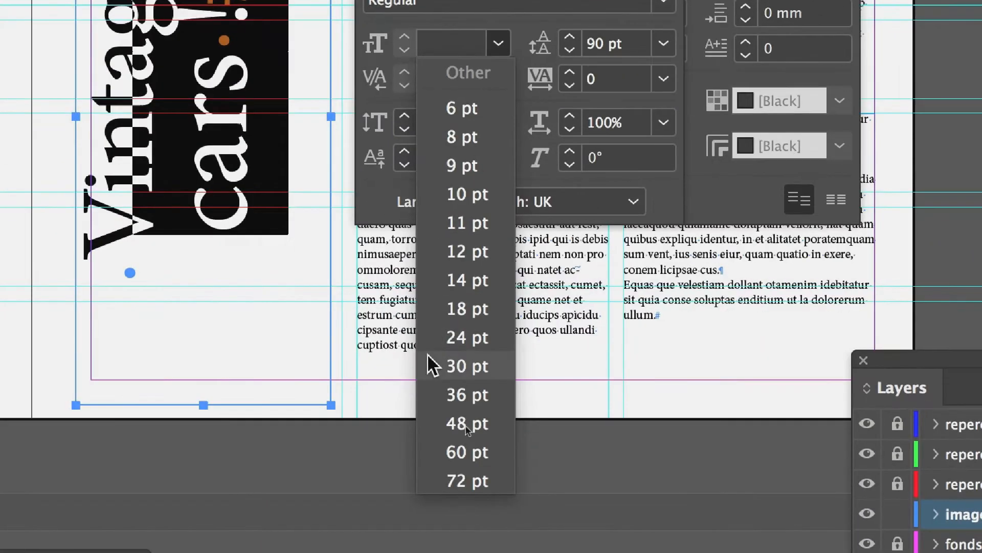
click(429, 358)
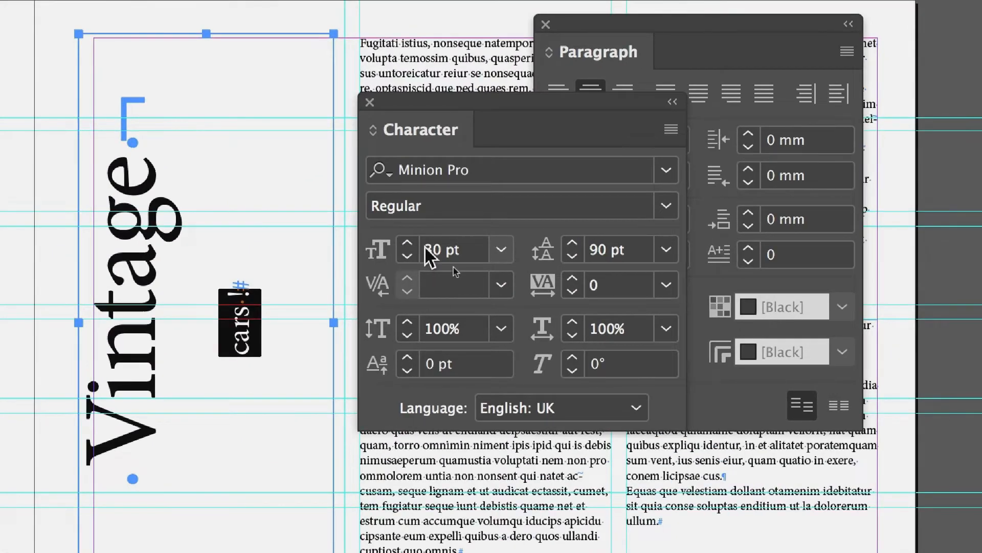
shift+click(414, 242)
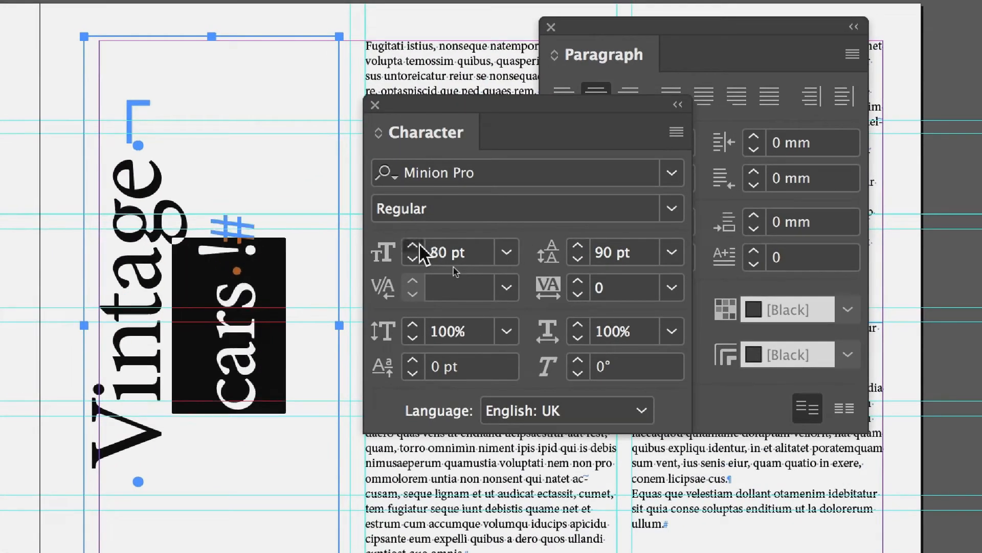
shift+click(413, 242)
shift+click(414, 242)
shift+click(413, 242)
shift+click(414, 242)
shift+click(414, 242)
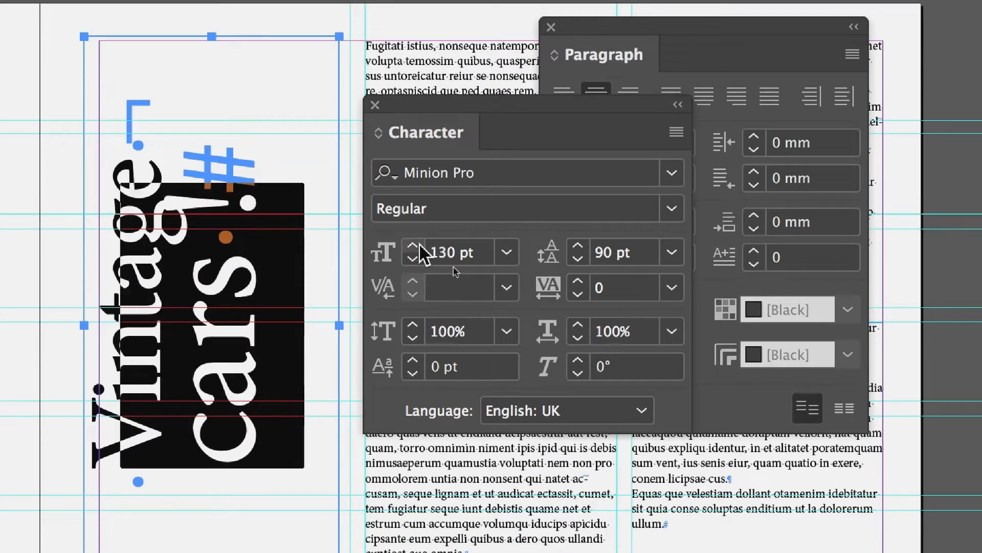
shift+click(413, 245)
shift+click(414, 246)
shift+click(413, 245)
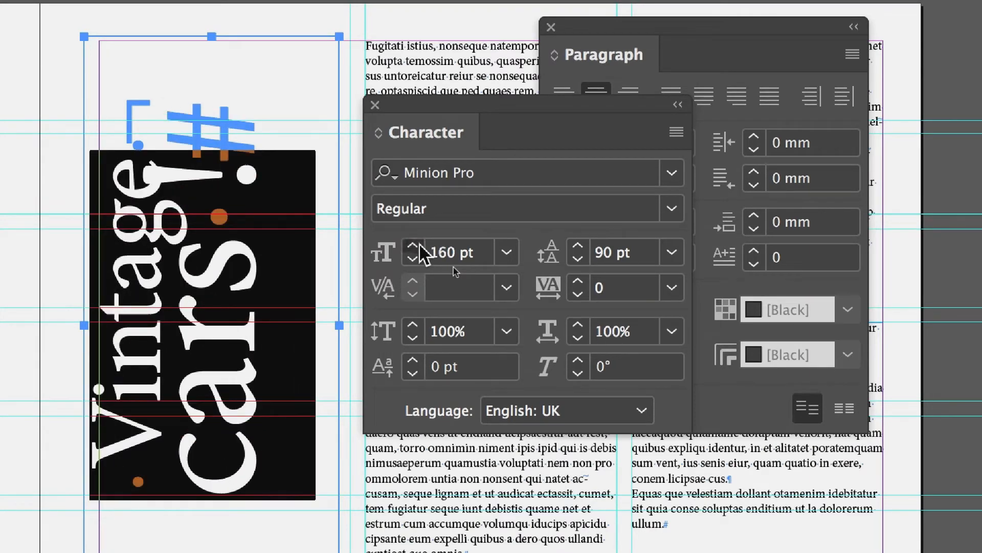
shift+click(414, 245)
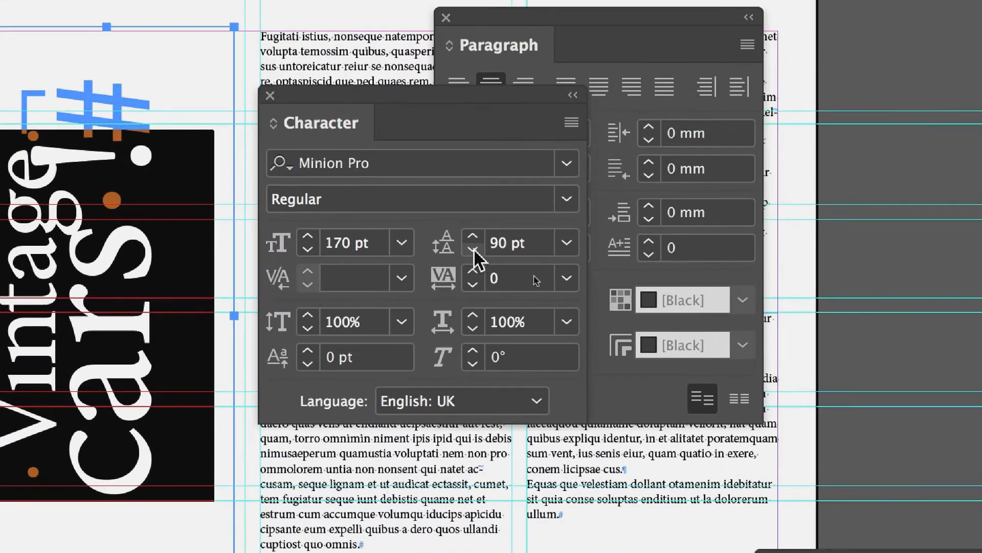
Set the leading of "cars !" to 120 pt and delete the extra space in front of "Vintage"
shift+click(473, 237)
shift+click(473, 236)
shift+click(472, 236)
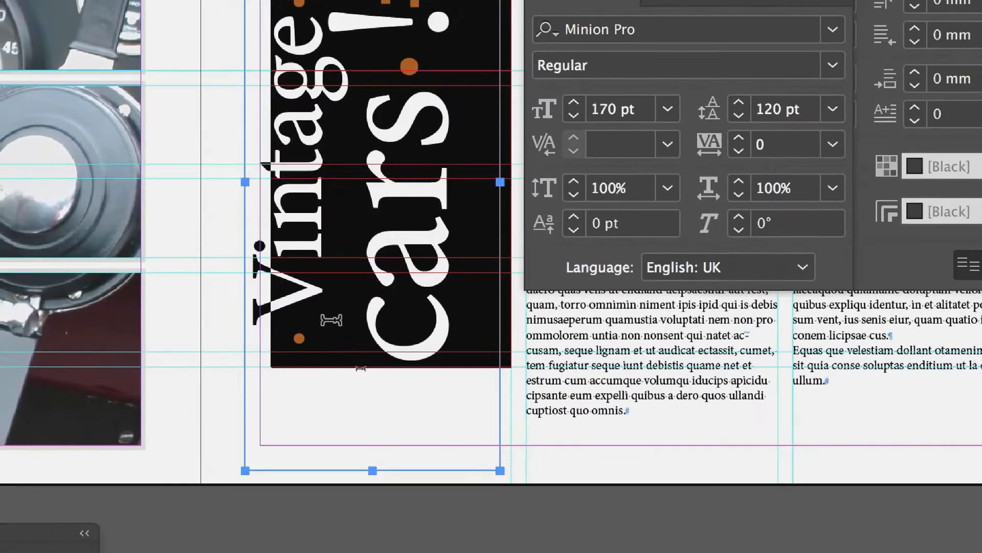
drag(330, 320, 330, 369)
key(BackSpace)
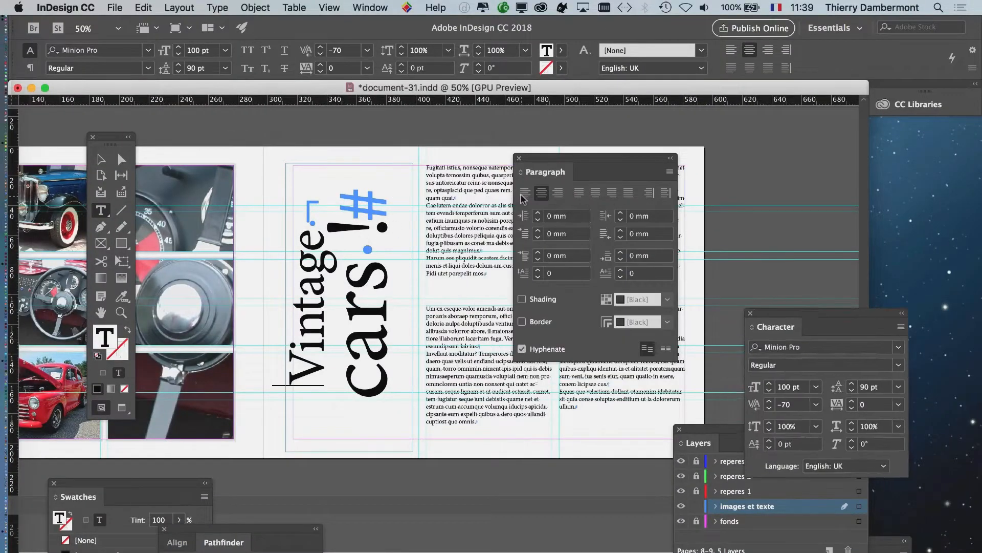
Color the word "cars" with the C=15 M=100 Y=100 K=0 swatch and preview the spread without guides
drag(521, 194, 829, 310)
drag(626, 157, 549, 454)
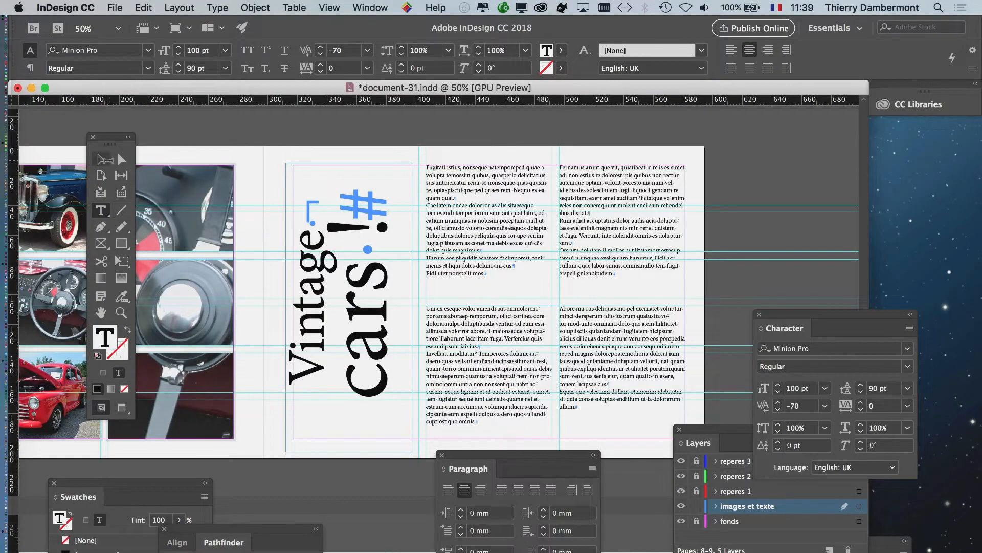
drag(359, 395, 379, 262)
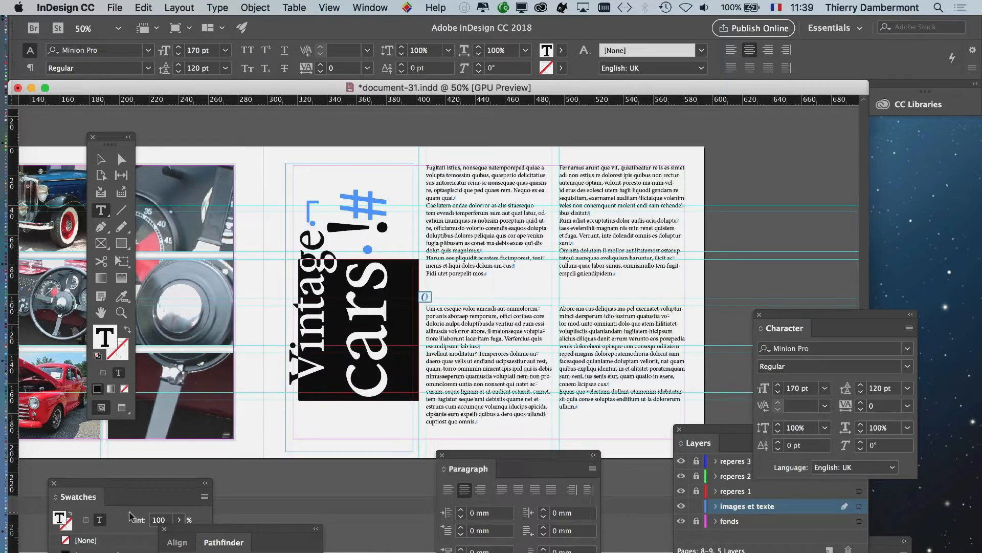
drag(145, 493, 685, 181)
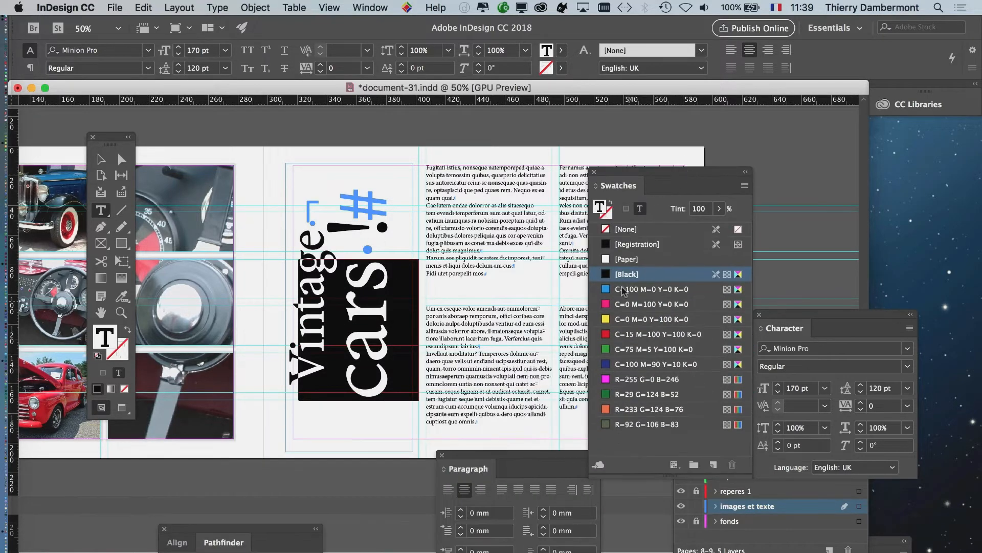
click(644, 337)
click(101, 159)
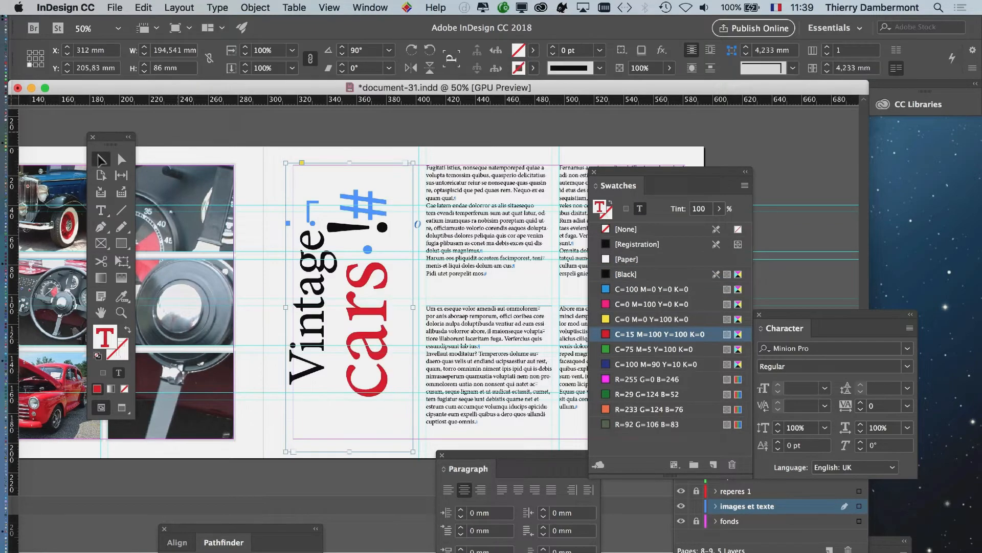
click(185, 127)
click(122, 408)
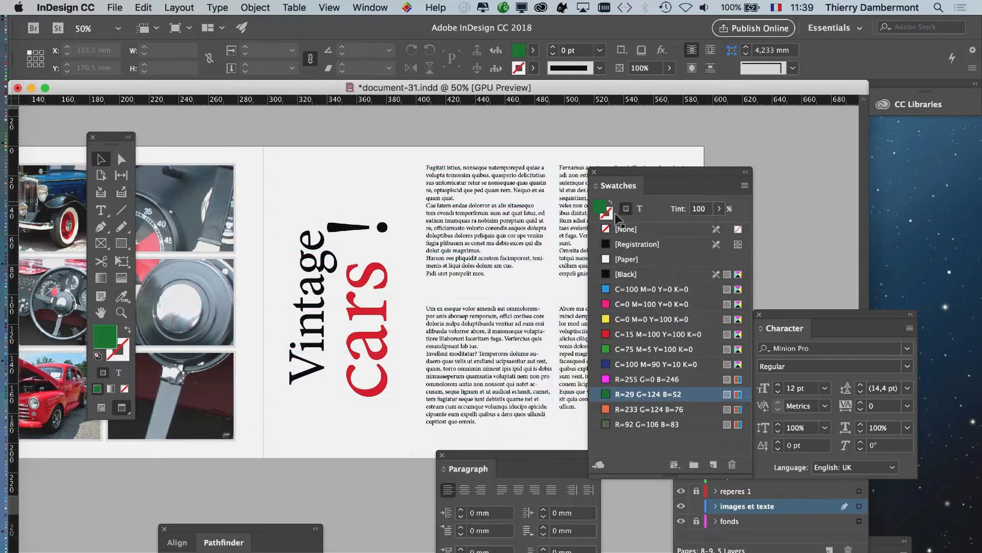
Color the word "Vintage" with the R=255 G=0 B=246 swatch at a 56% tint
click(101, 209)
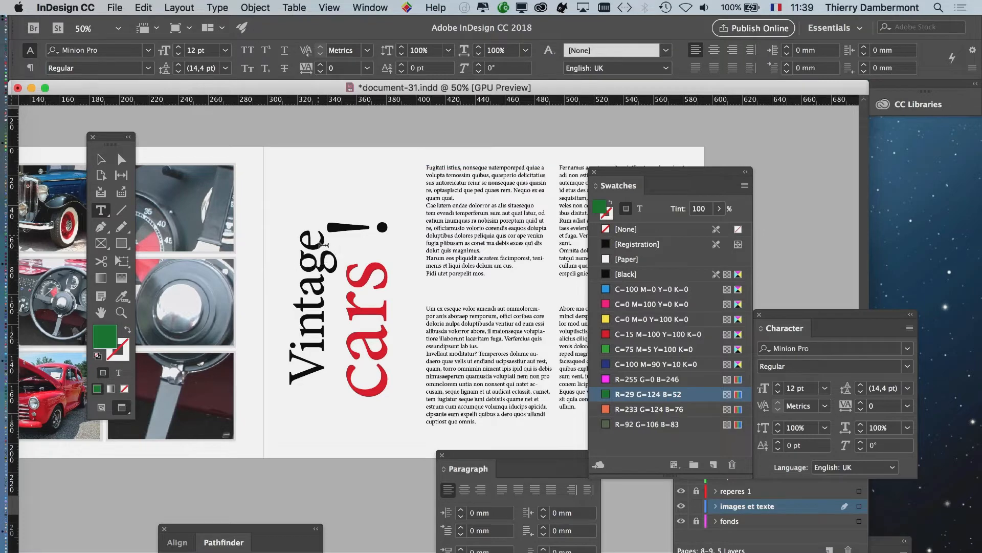
double_click(310, 307)
click(646, 379)
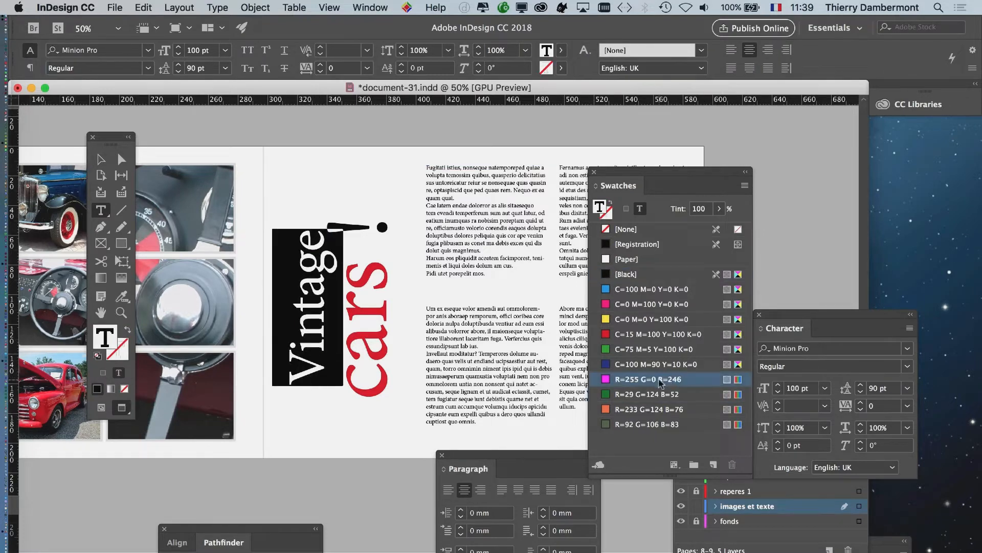
click(719, 209)
drag(720, 225, 689, 226)
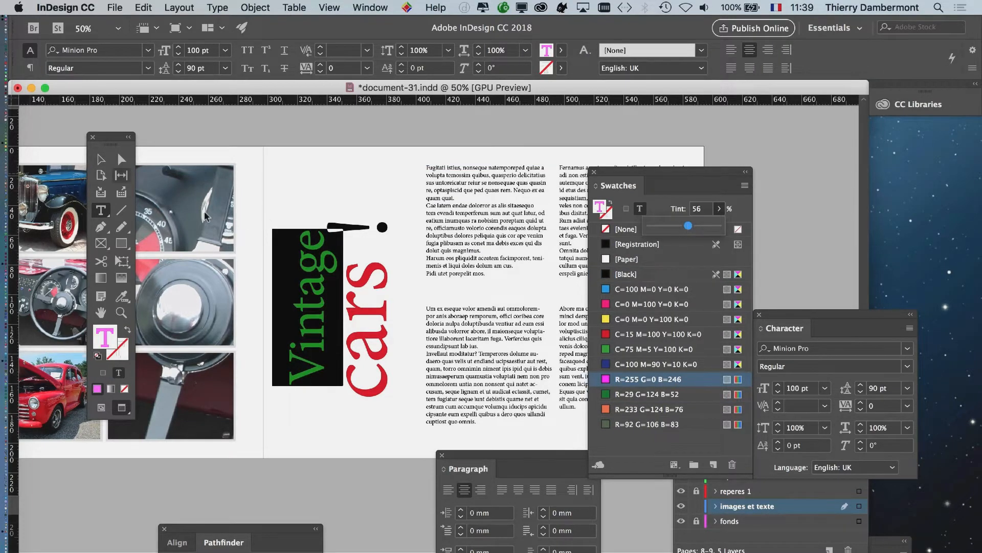
click(101, 159)
click(265, 153)
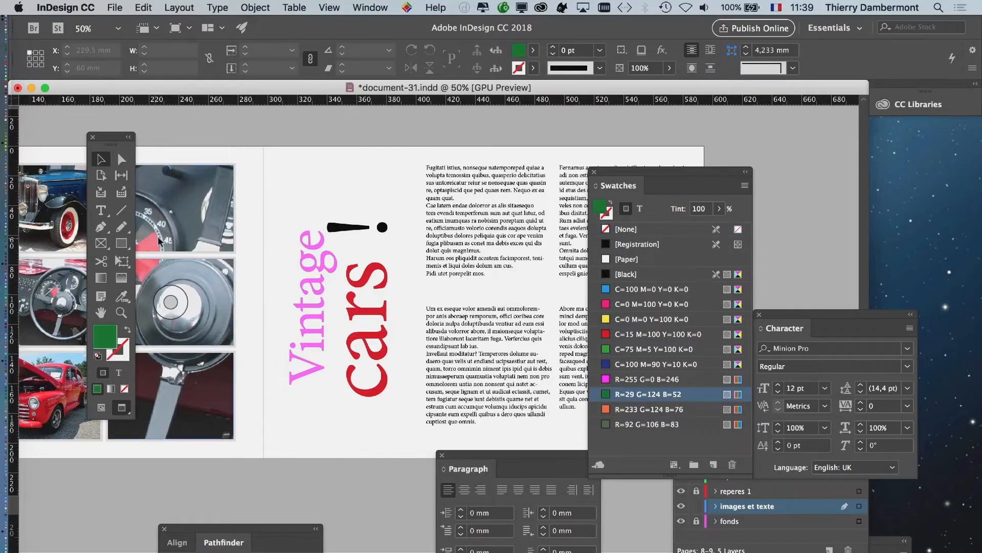
Delete the space before the title's exclamation mark and color the mark with C=15 M=100 Y=100 K=0
click(101, 210)
drag(363, 238, 360, 215)
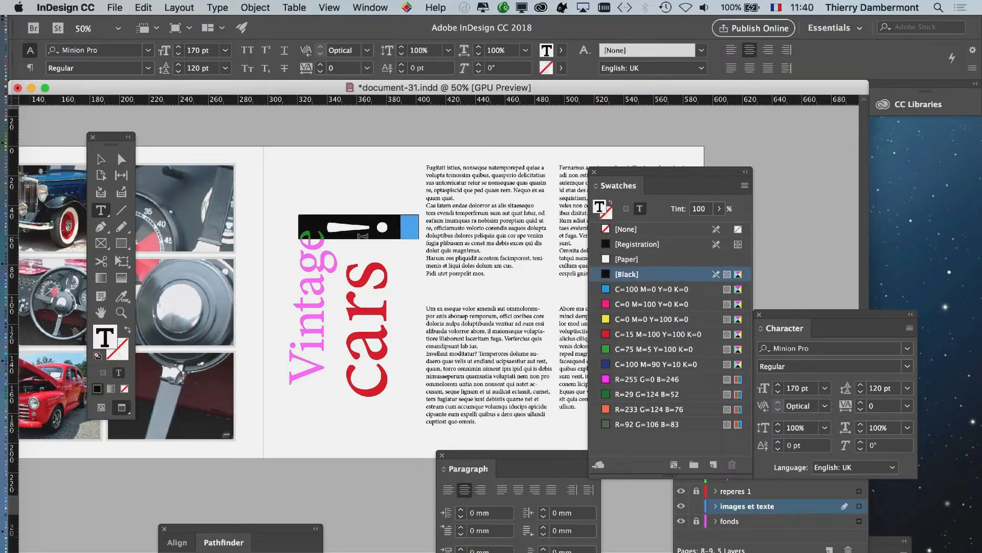
drag(363, 249, 367, 226)
key(BackSpace)
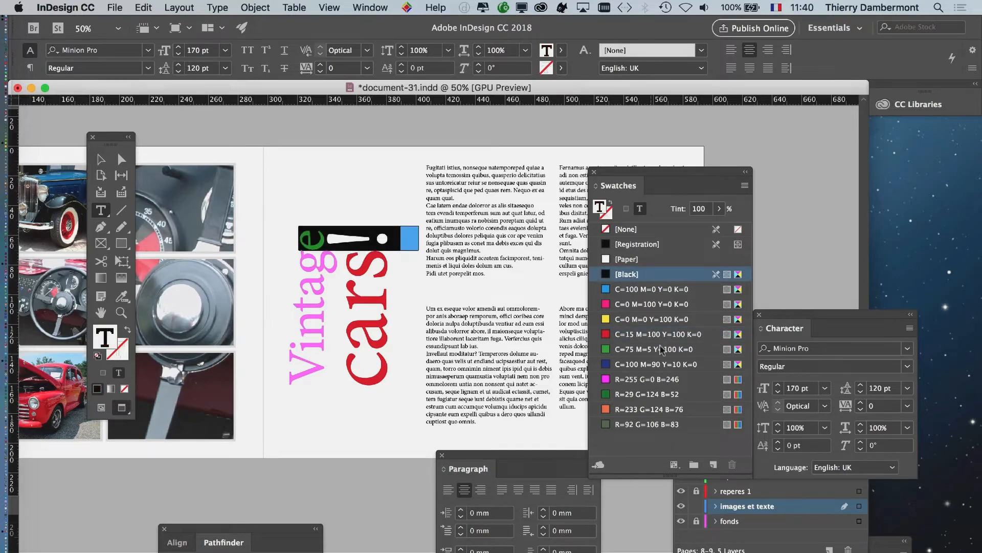
click(660, 334)
click(102, 160)
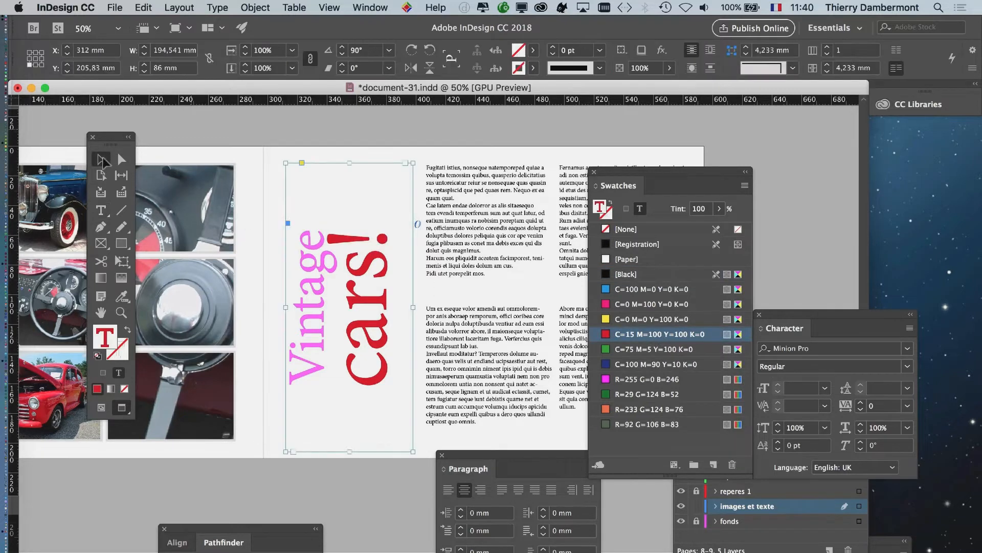
key(super+shift+a)
click(647, 394)
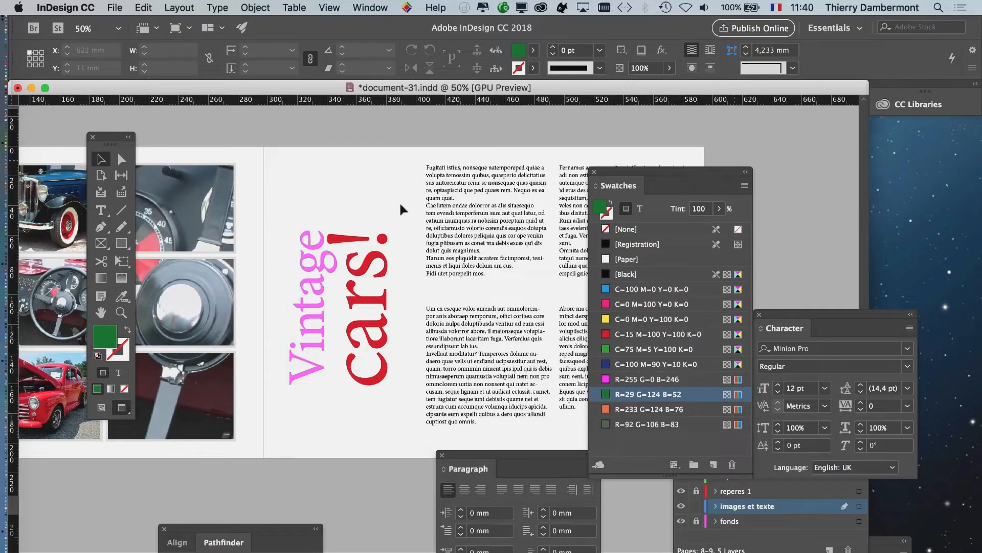
Set the word "Vintage" in the Italic style of Minion Pro and close the Swatches panel
click(101, 210)
click(318, 233)
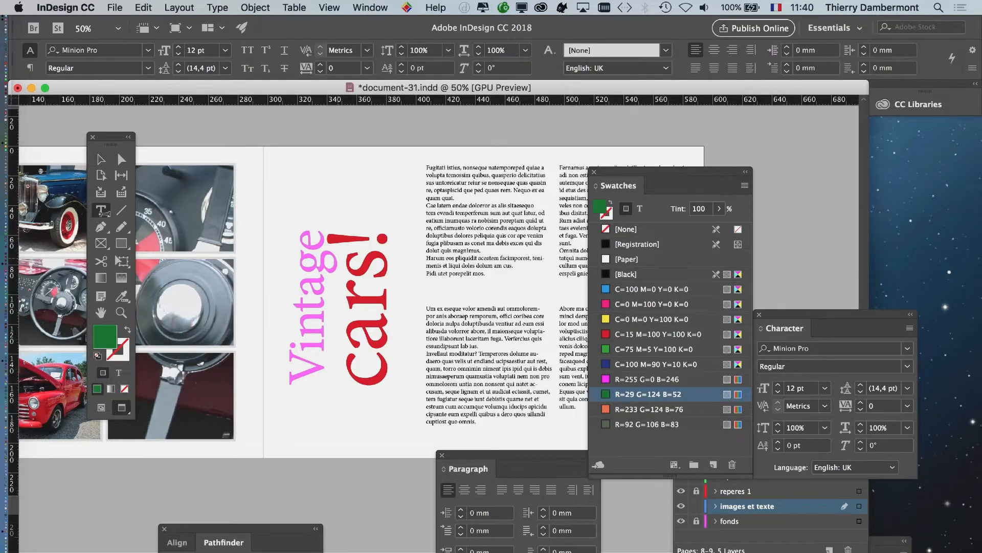
drag(319, 233, 305, 367)
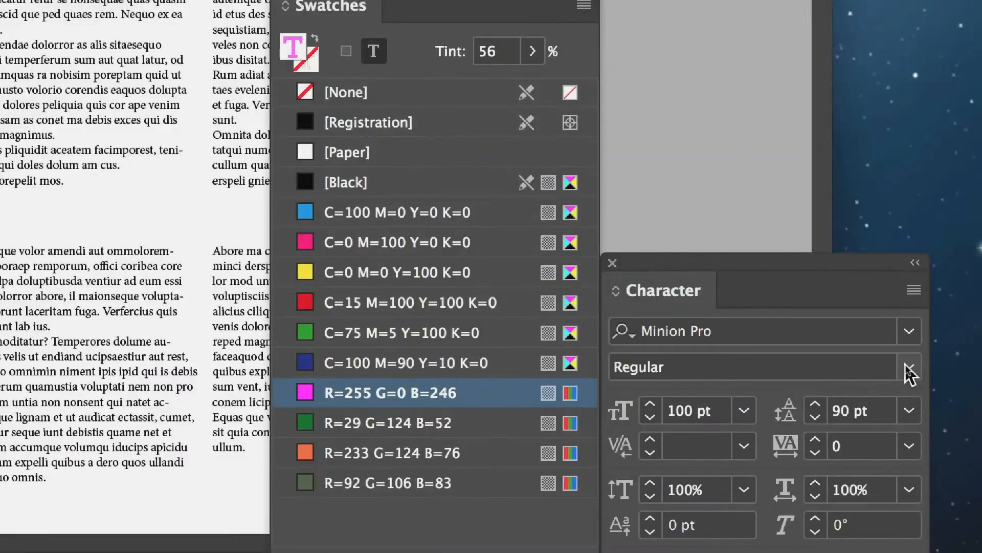
click(909, 367)
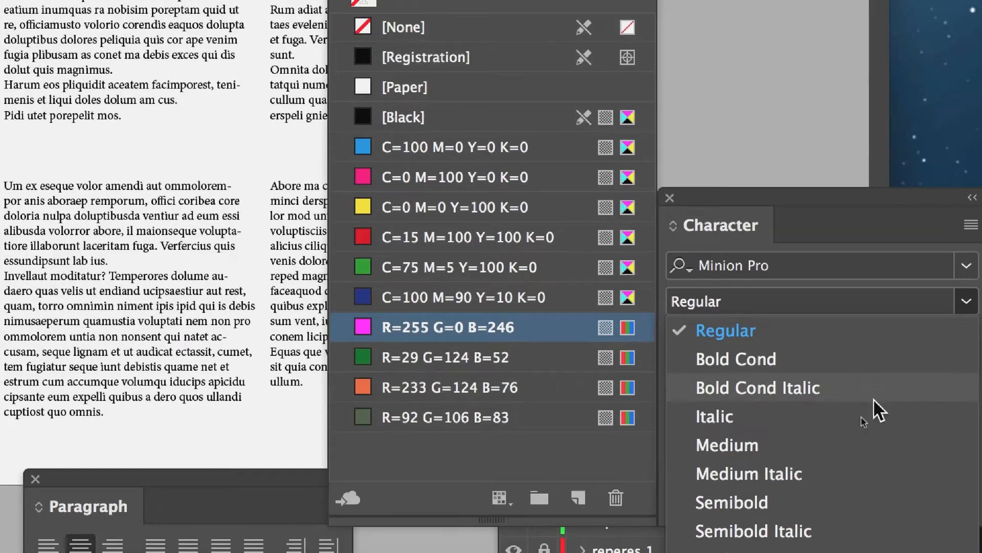
click(864, 419)
click(407, 328)
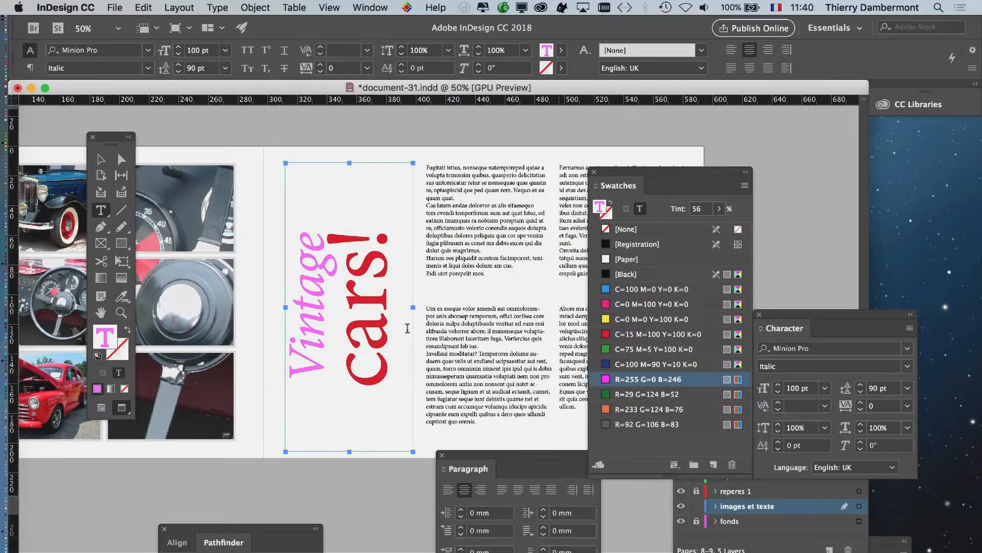
click(594, 172)
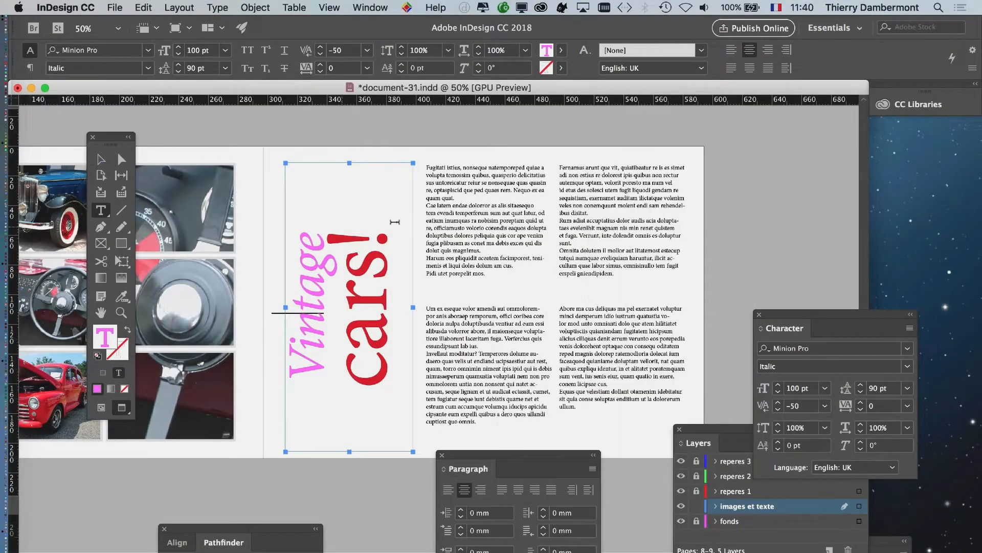
Color the whole "cars!" line with the [Black] swatch at a 57% tint
drag(395, 223, 373, 379)
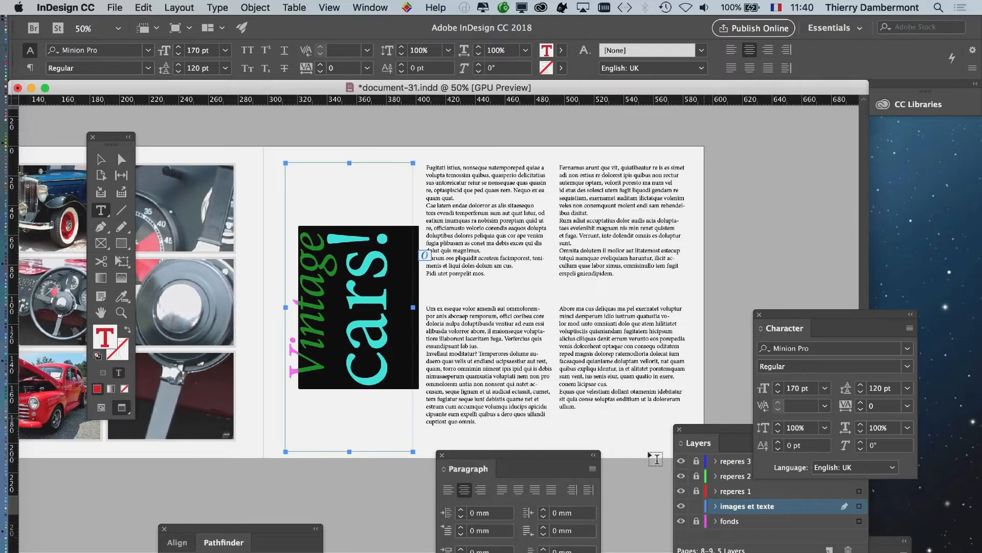
click(370, 8)
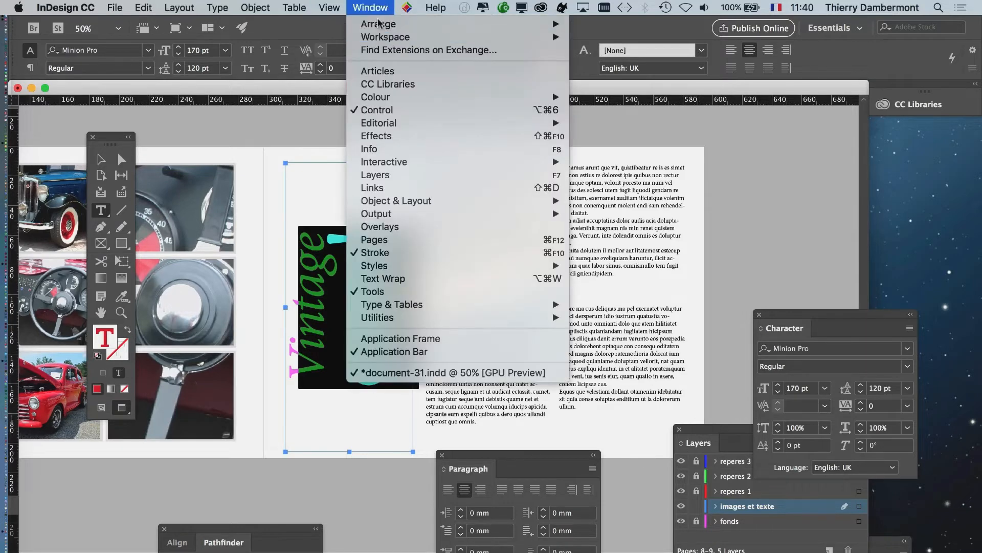
mouse_move(389, 97)
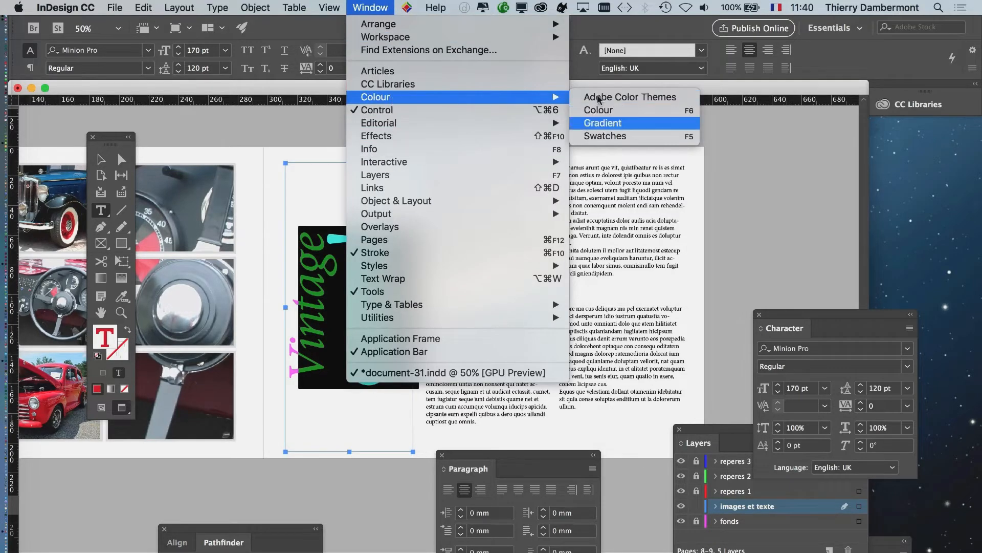
click(609, 136)
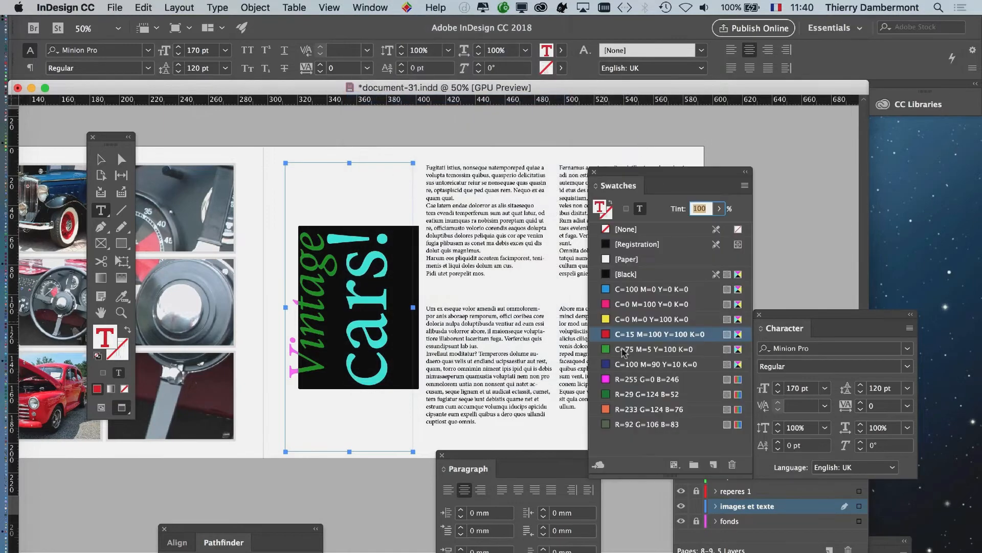
click(627, 274)
click(720, 208)
drag(722, 226, 689, 226)
click(416, 250)
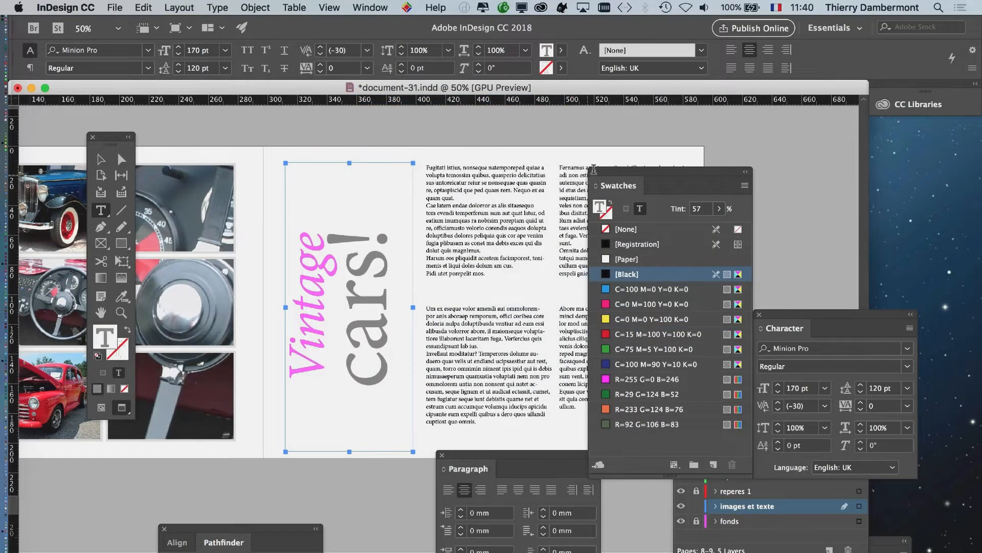
key(F5)
Increase the tracking of the word "Vintage" to 200
drag(304, 243, 316, 349)
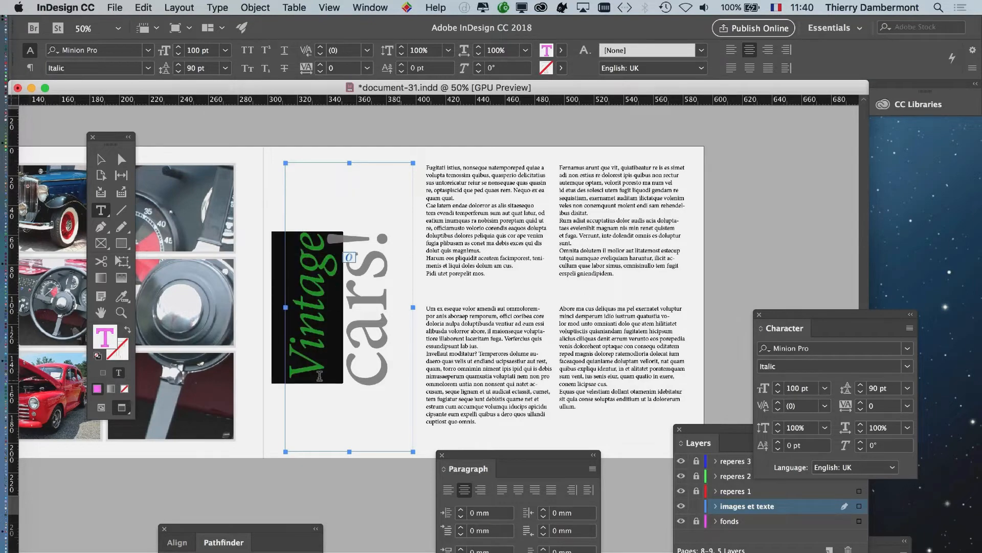
drag(806, 324, 559, 165)
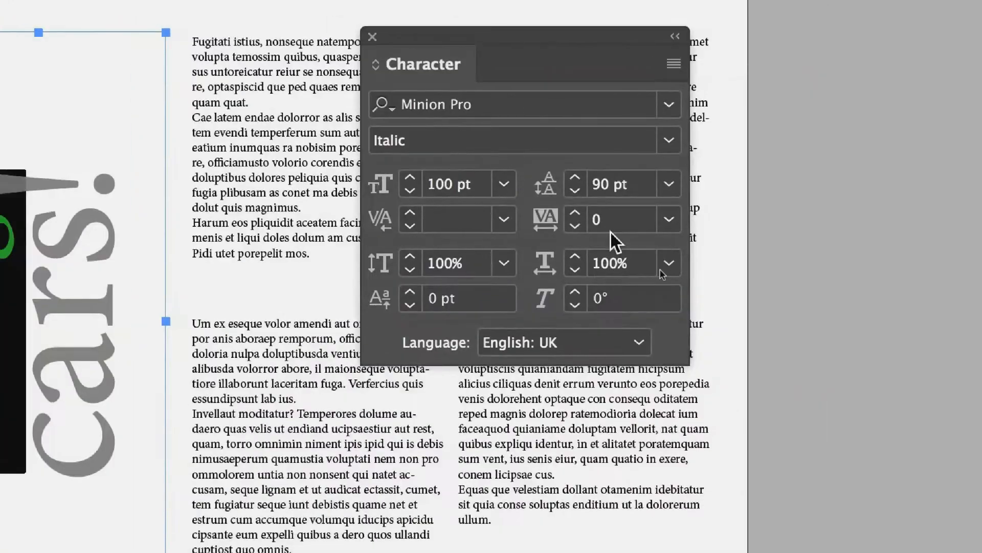
click(579, 211)
click(579, 211)
click(579, 211)
click(579, 211)
click(579, 211)
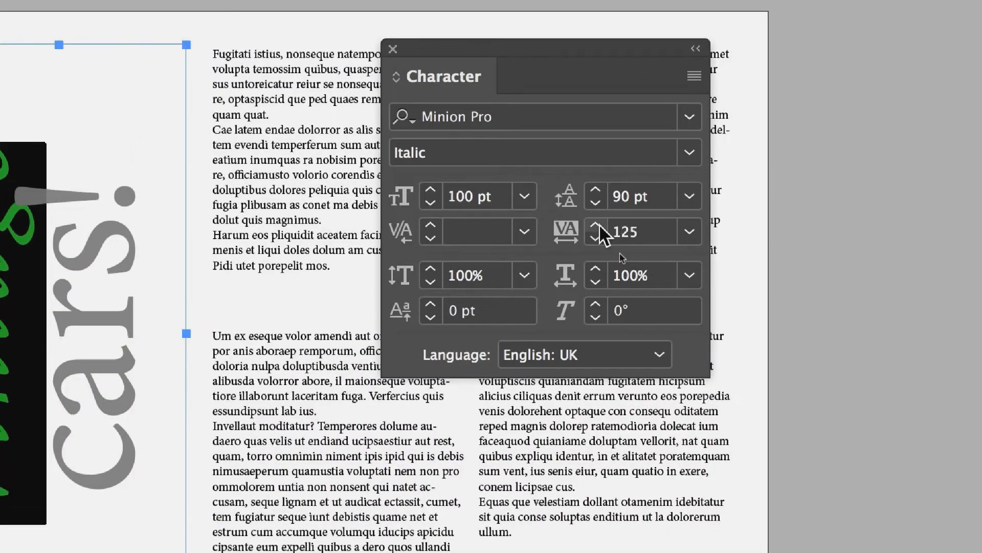
click(579, 211)
click(579, 211)
click(600, 223)
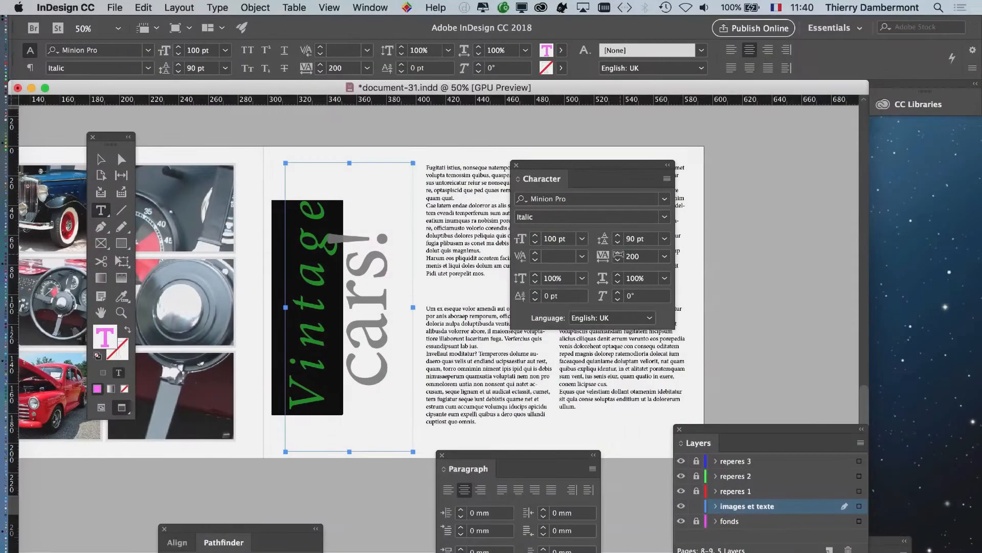
Insert a space between "cars" and the exclamation mark and finish editing the title text
click(335, 297)
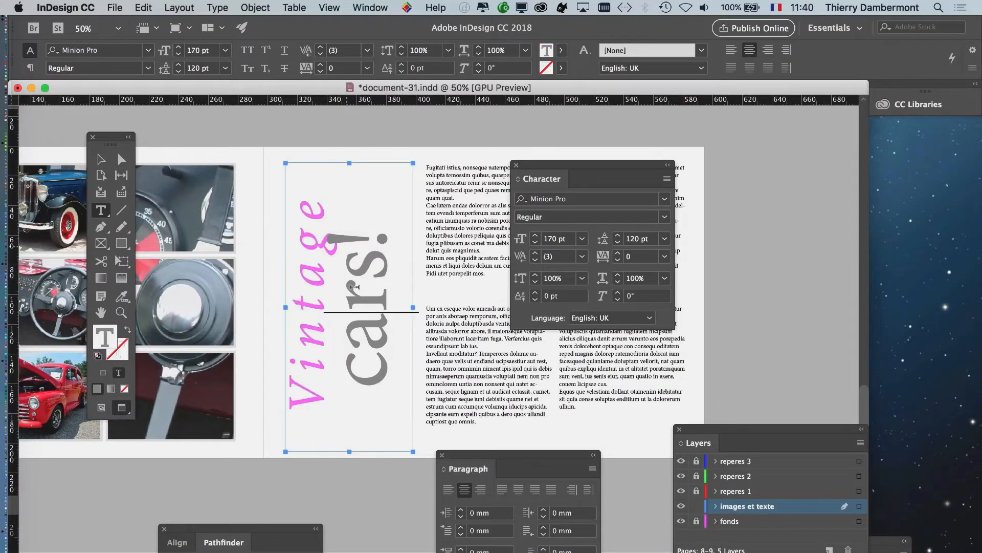
click(354, 245)
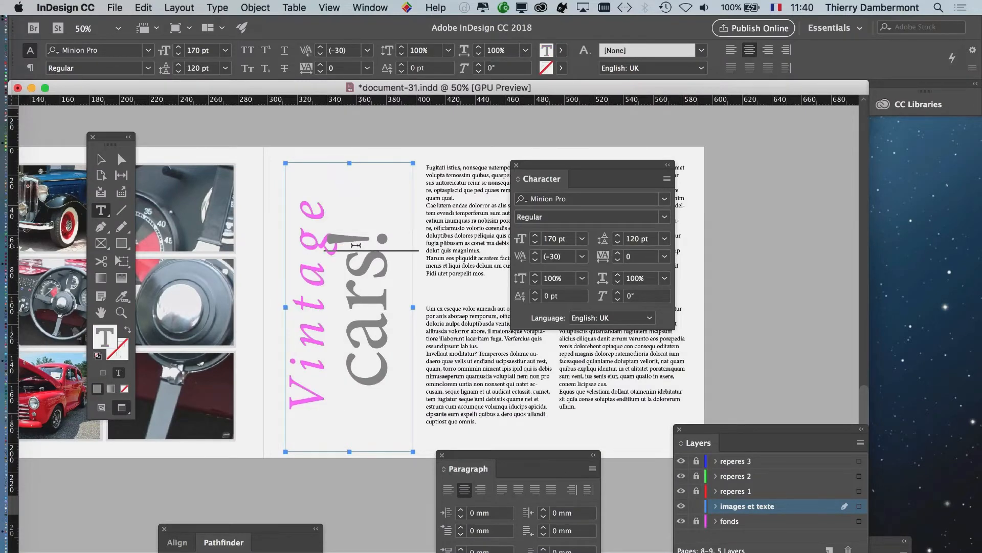
key(Escape)
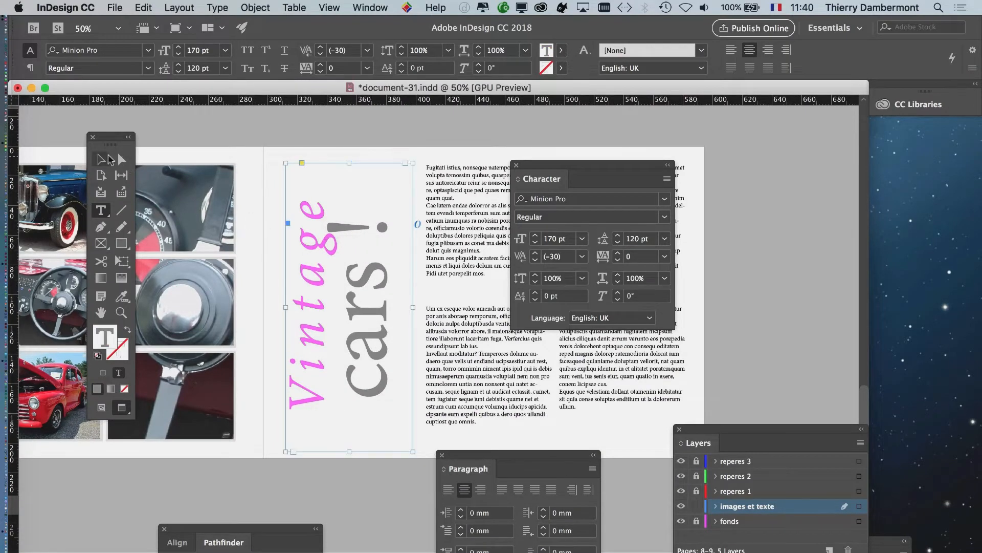
Move the title frame closer to the text columns and slightly up, to about X 324 mm, Y 202 mm
drag(674, 190, 731, 195)
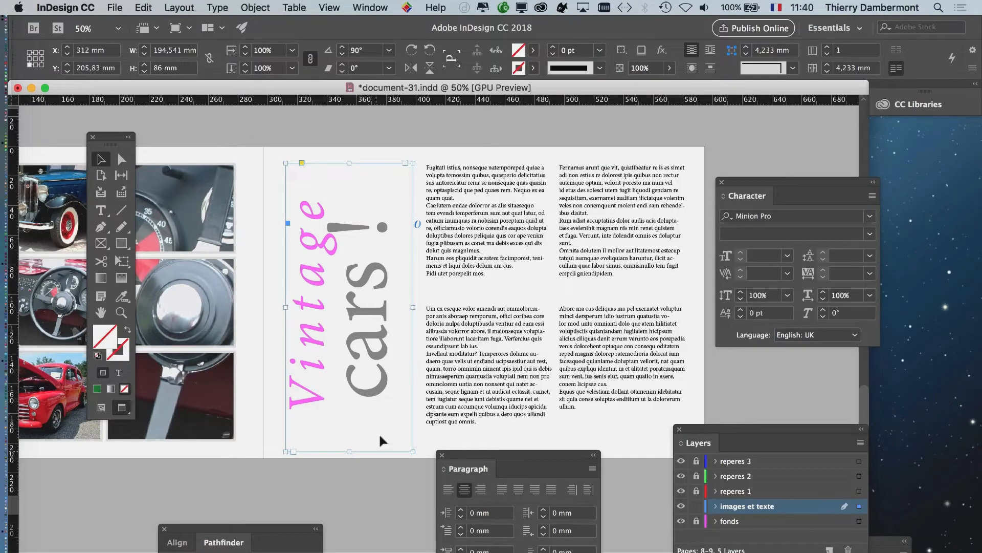
drag(354, 361, 366, 353)
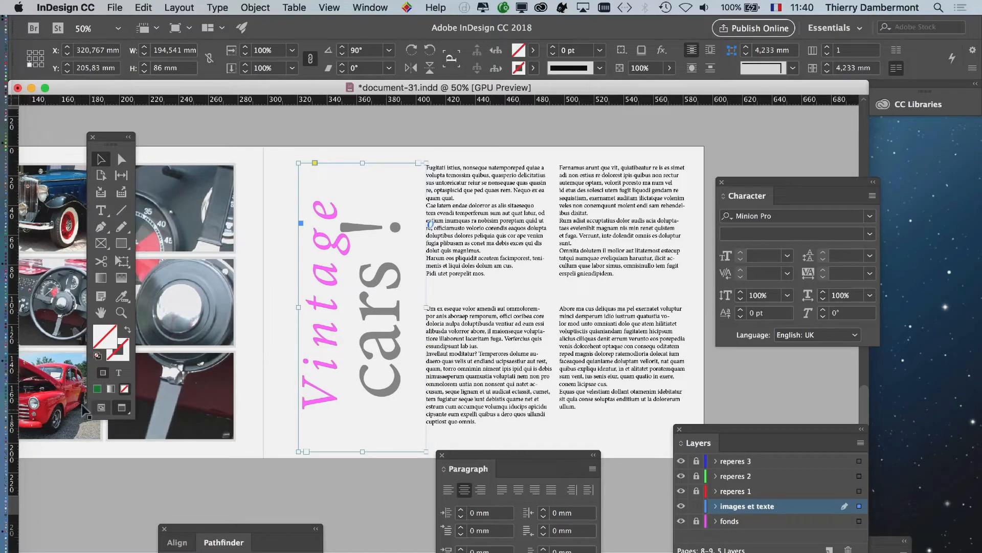
mouse_move(333, 310)
mouse_down()
mouse_move(351, 306)
mouse_move(336, 297)
mouse_up()
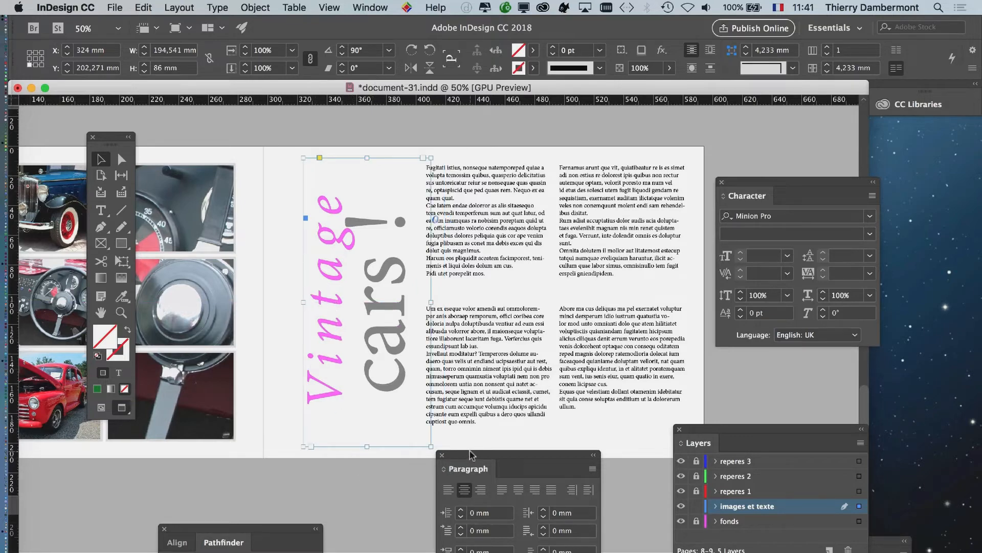
Save the document under the new name document-32.indd
drag(485, 454, 526, 468)
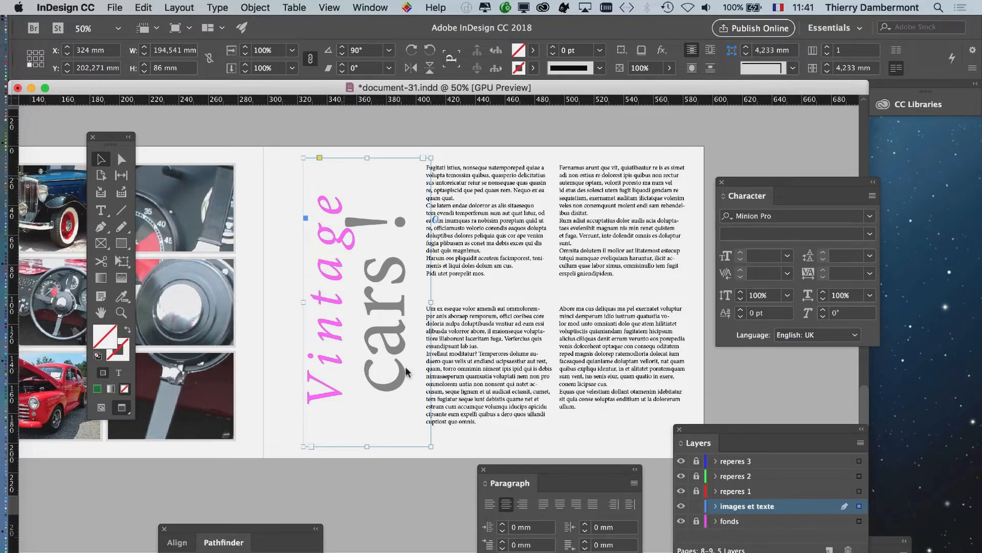
click(115, 7)
click(160, 110)
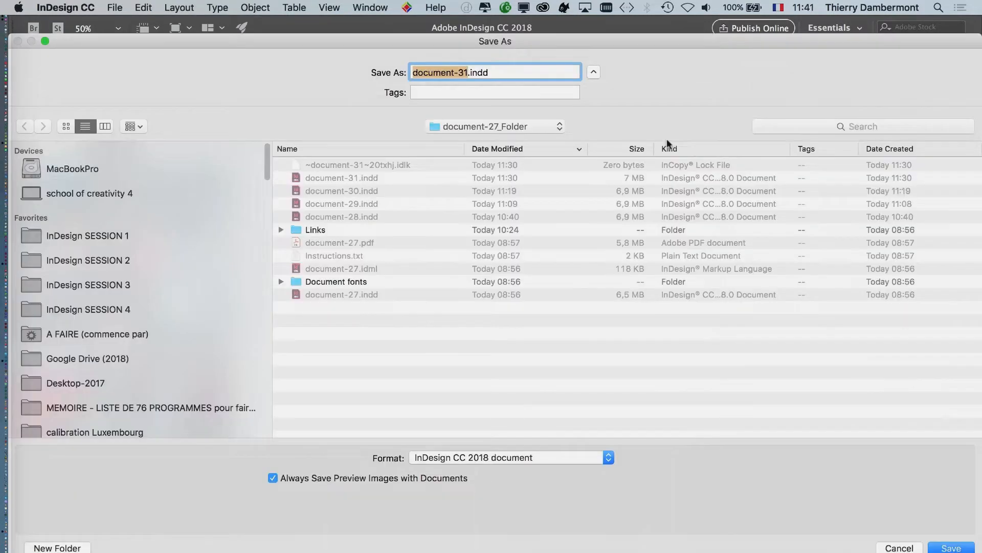
click(479, 72)
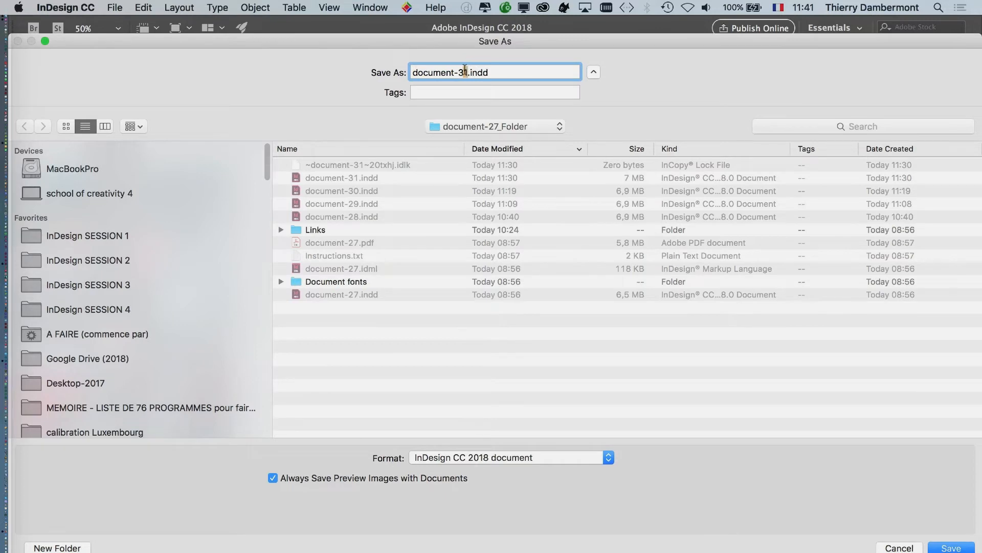
key(BackSpace)
text(2)
key(Return)
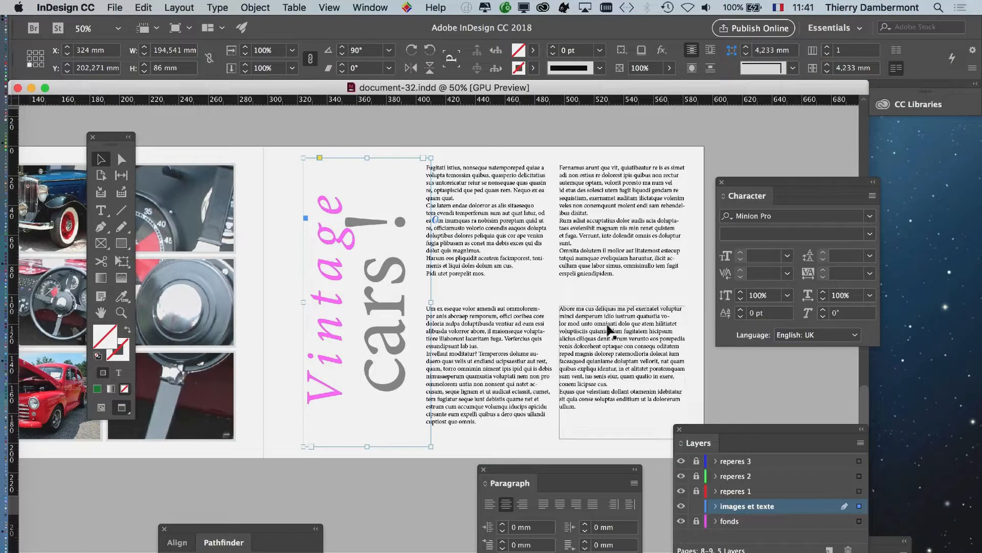
Deselect the title, show the guides and frame edges, and display the text wrap settings beside the title
click(208, 129)
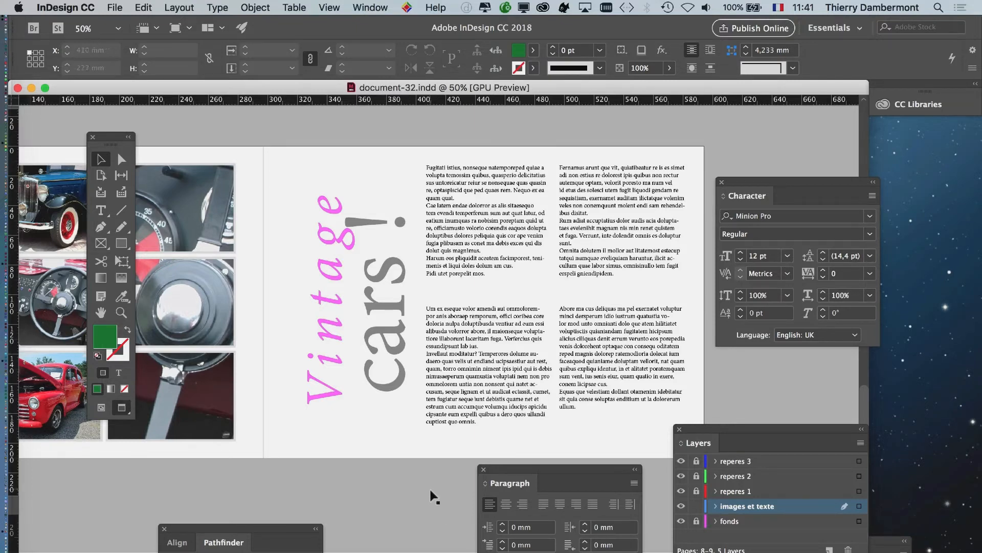
click(101, 408)
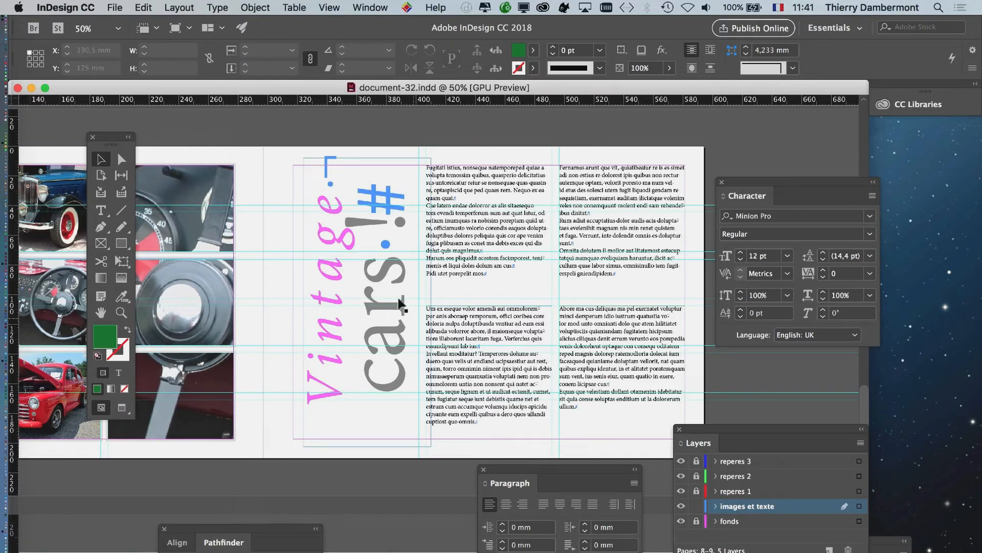
click(373, 6)
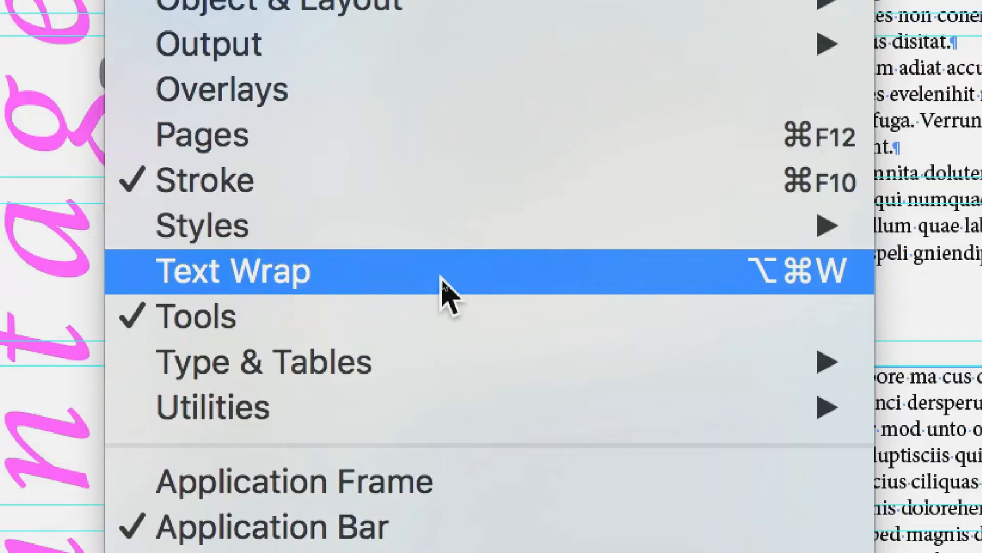
click(442, 279)
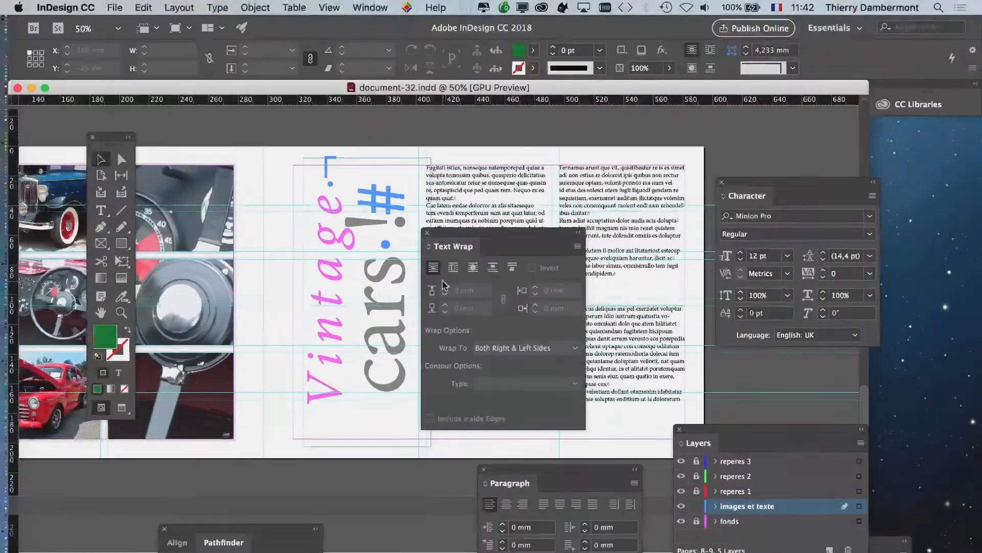
drag(480, 236, 532, 183)
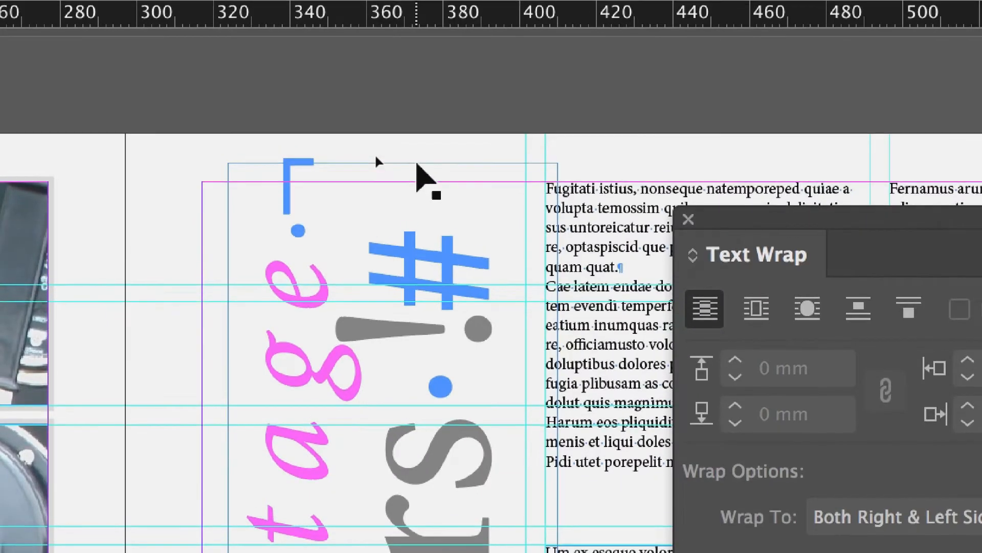
Apply a bounding-box text wrap to the vertical title frame
click(418, 164)
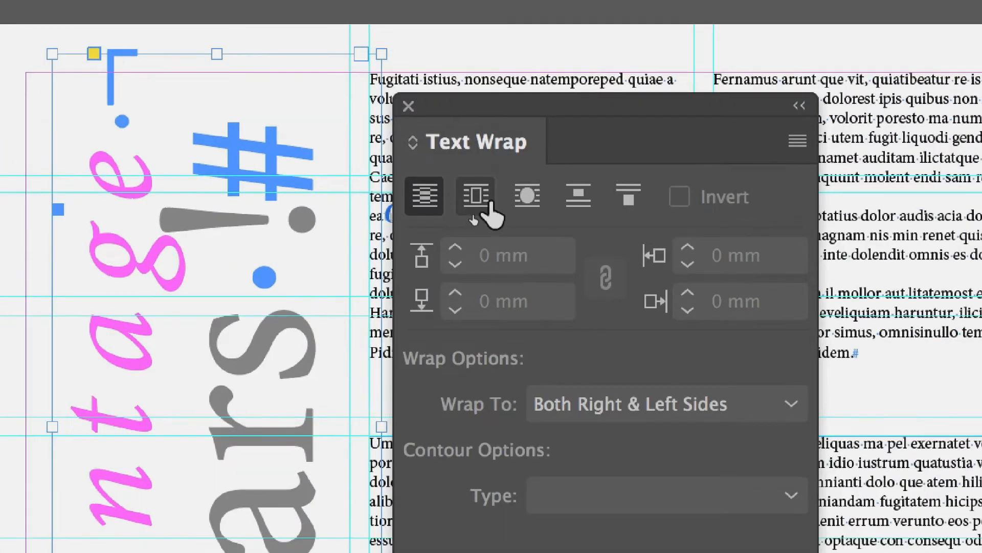
click(533, 253)
drag(491, 106, 783, 107)
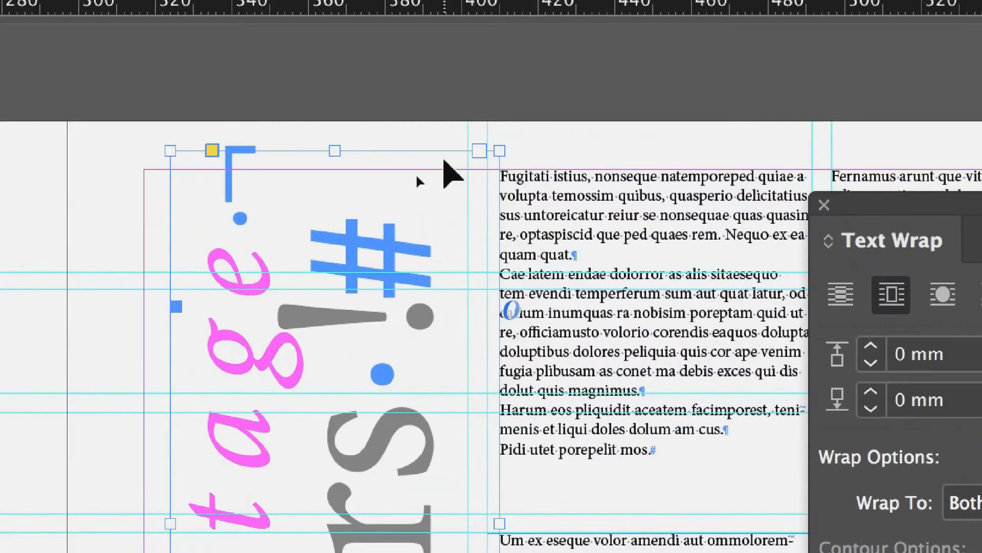
Move the title frame into the first text column at about X 333.5 mm and reduce its width to 156 mm
drag(436, 197, 515, 298)
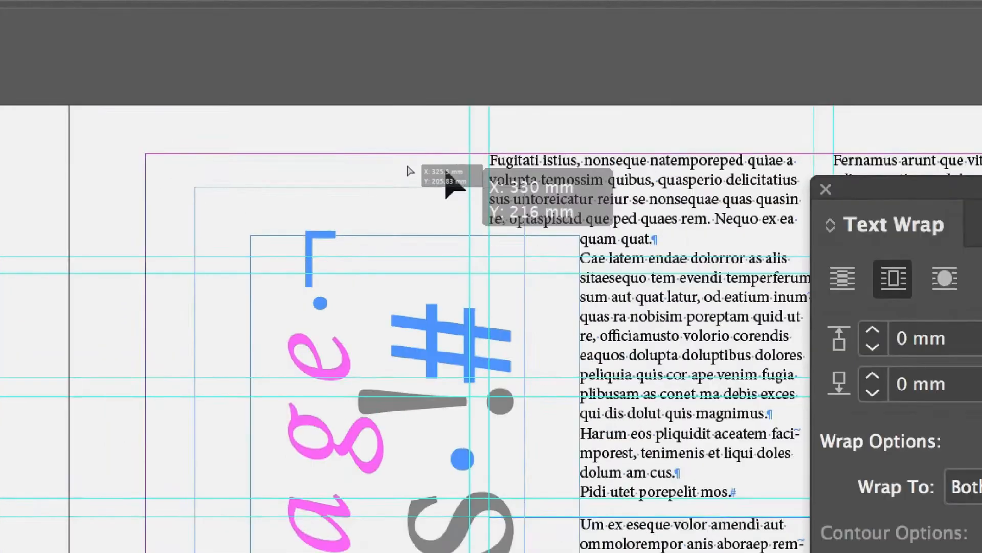
drag(446, 179, 470, 80)
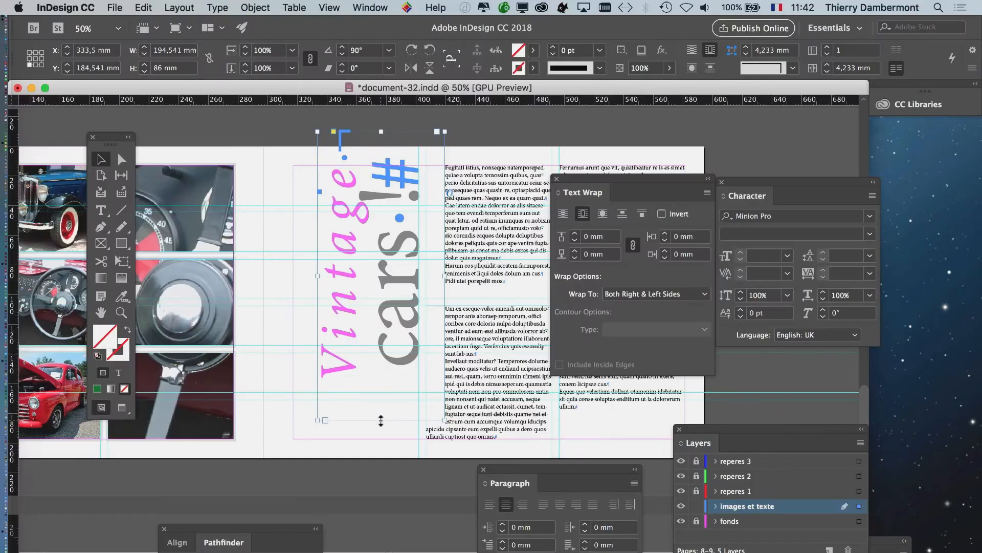
drag(426, 353, 431, 274)
drag(382, 388, 382, 389)
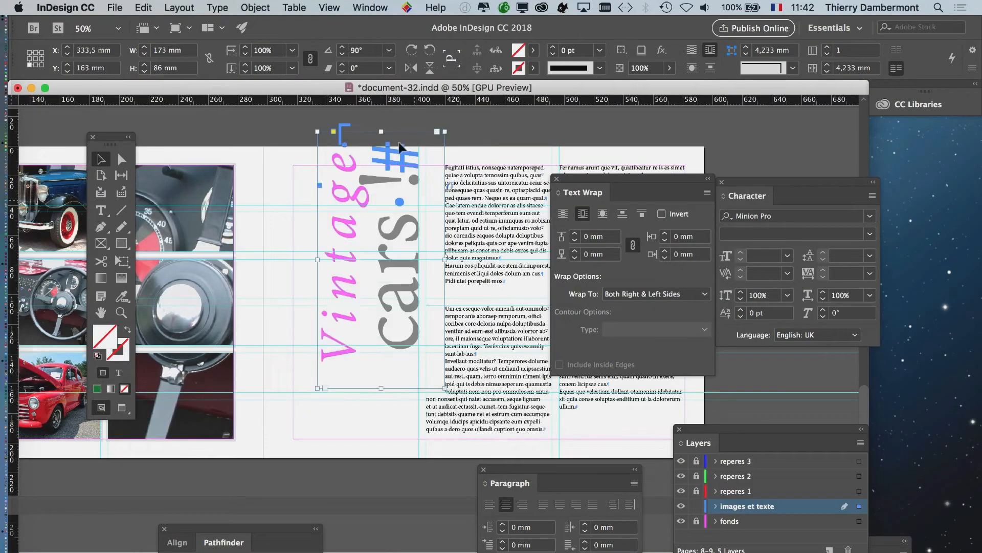
drag(382, 132, 382, 146)
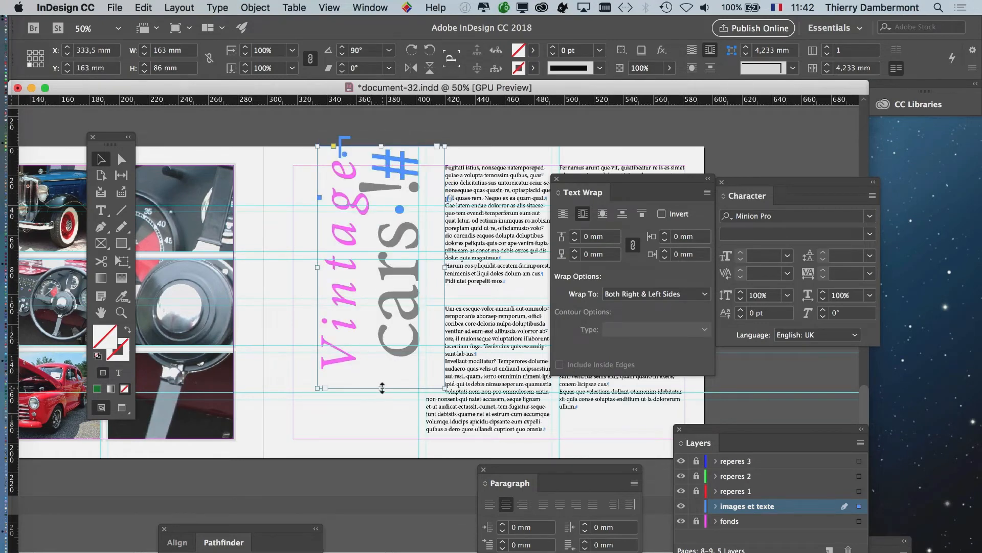
drag(382, 388, 382, 378)
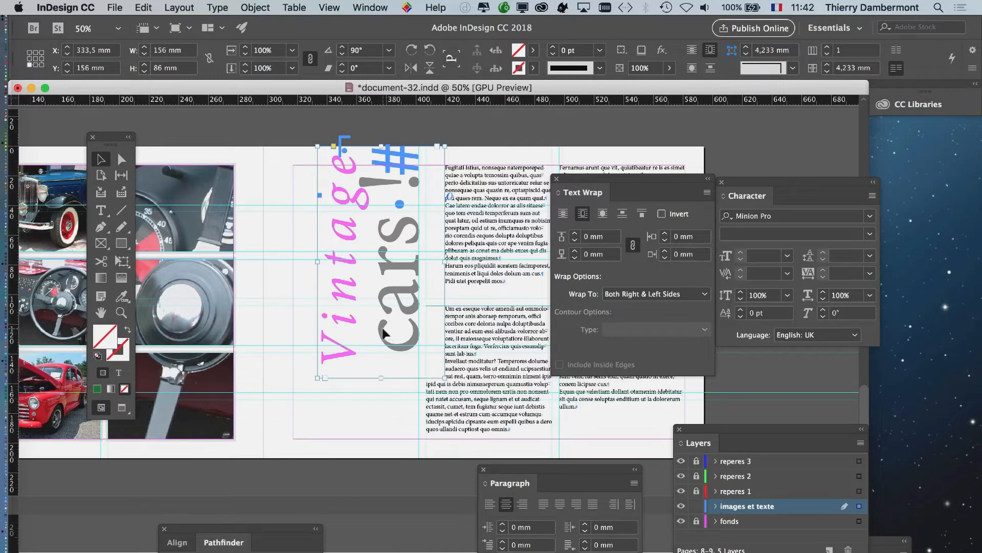
Reposition the title frame at about X 338 mm, Y 183 mm and narrow it so its long sides fit closely around the title
drag(385, 334, 392, 383)
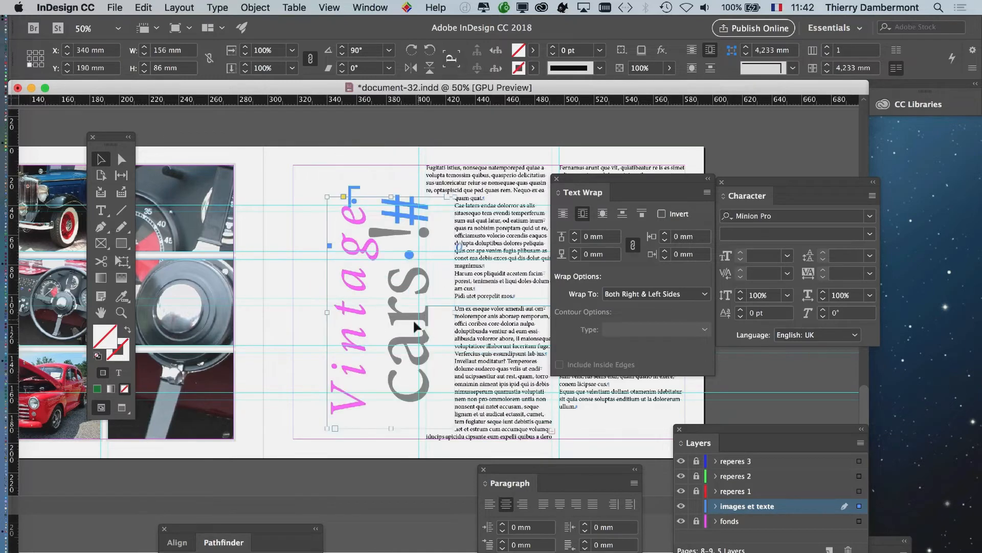
drag(405, 320, 401, 309)
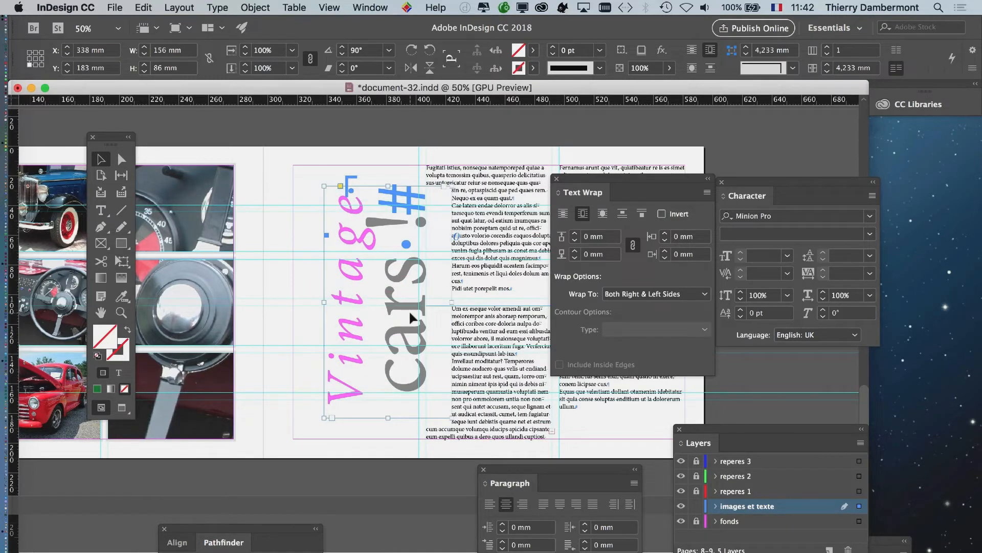
drag(583, 178, 593, 175)
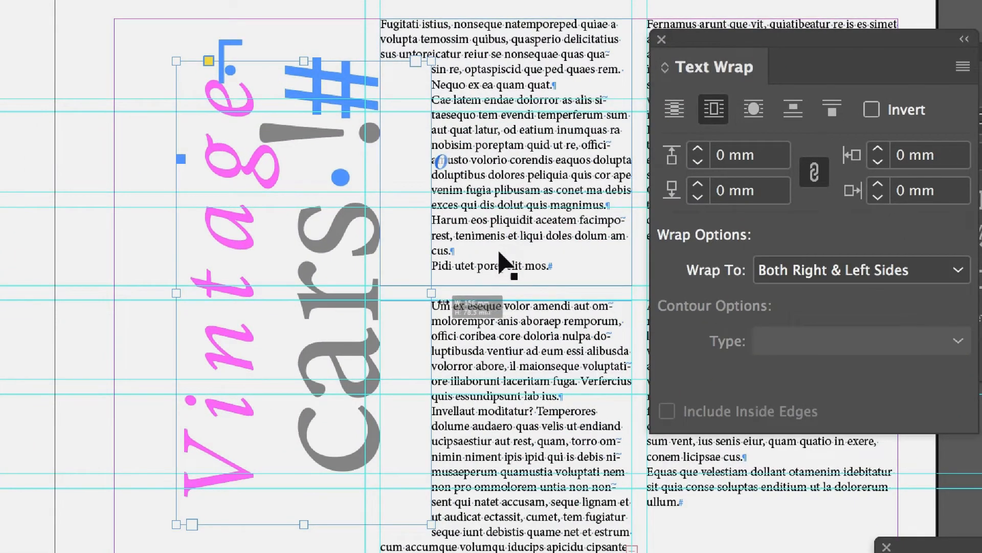
drag(433, 290, 408, 292)
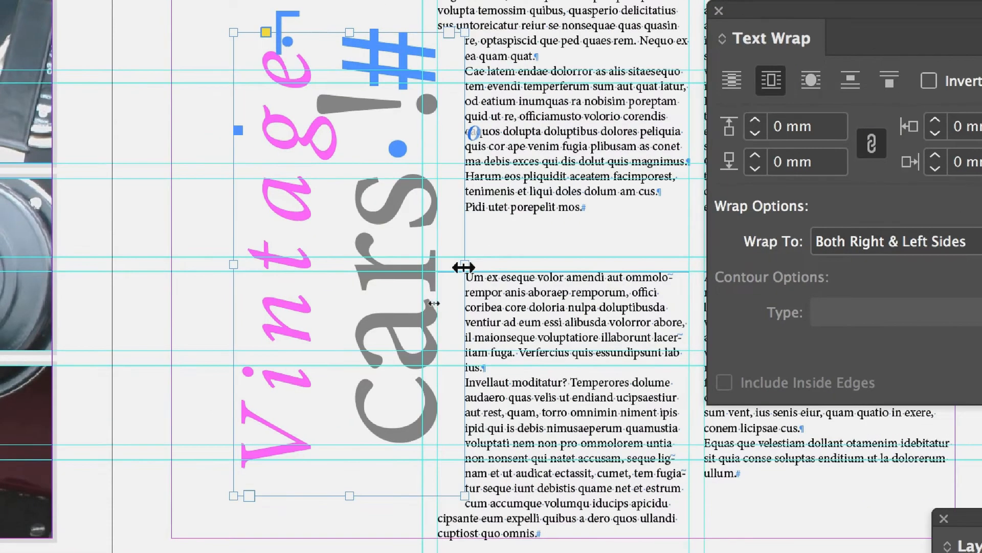
drag(463, 267, 452, 267)
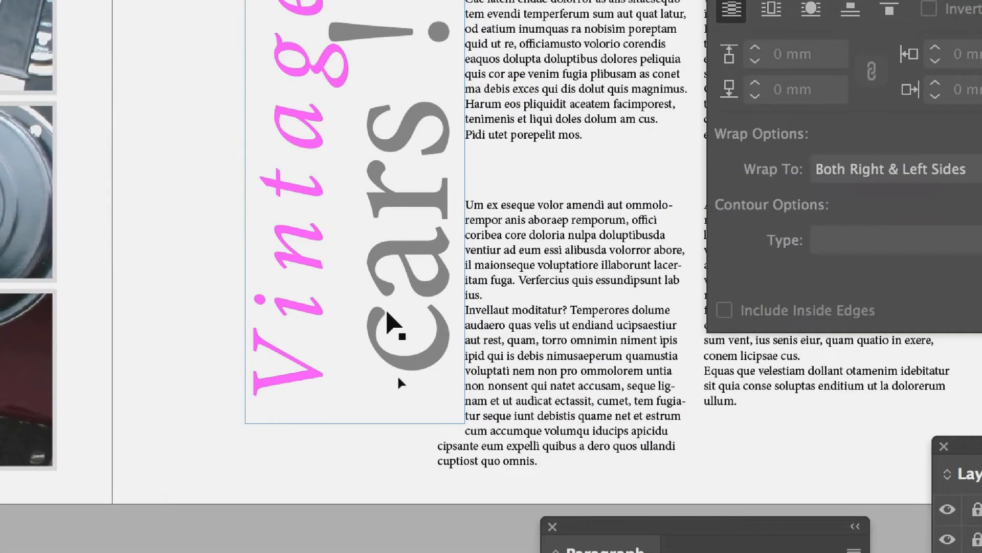
Try to shrink the title frame from its corner, and undo the resize
click(388, 314)
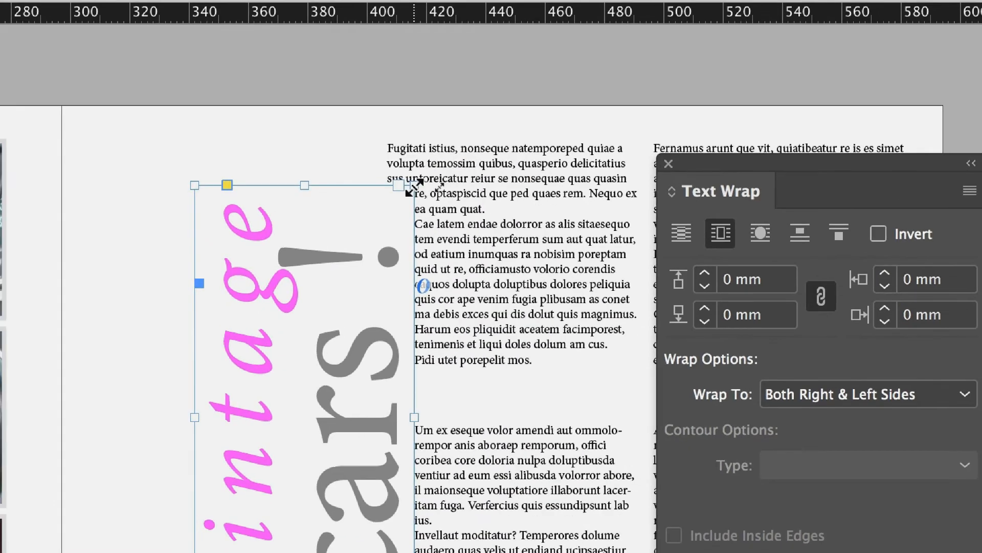
drag(471, 82, 466, 130)
drag(414, 187, 387, 409)
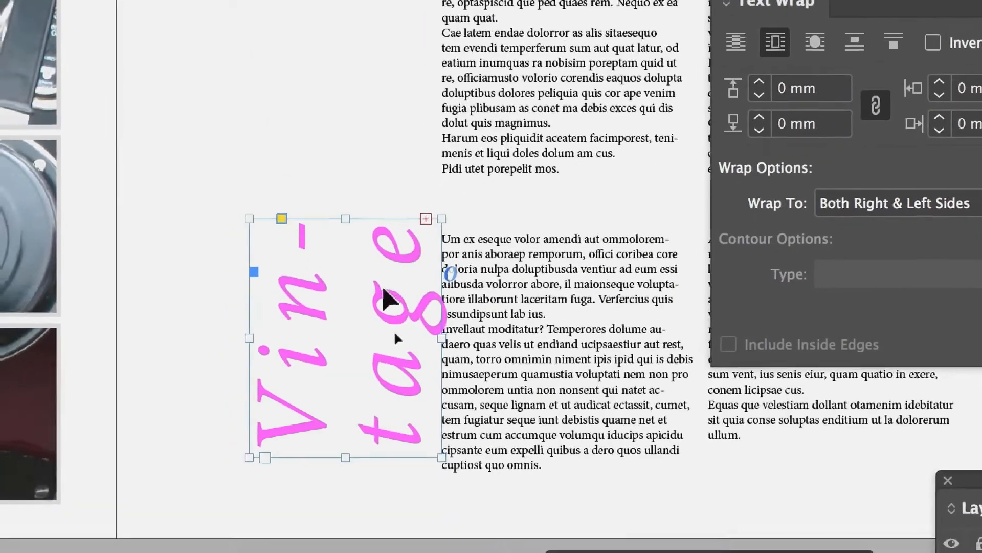
key(ctrl+z)
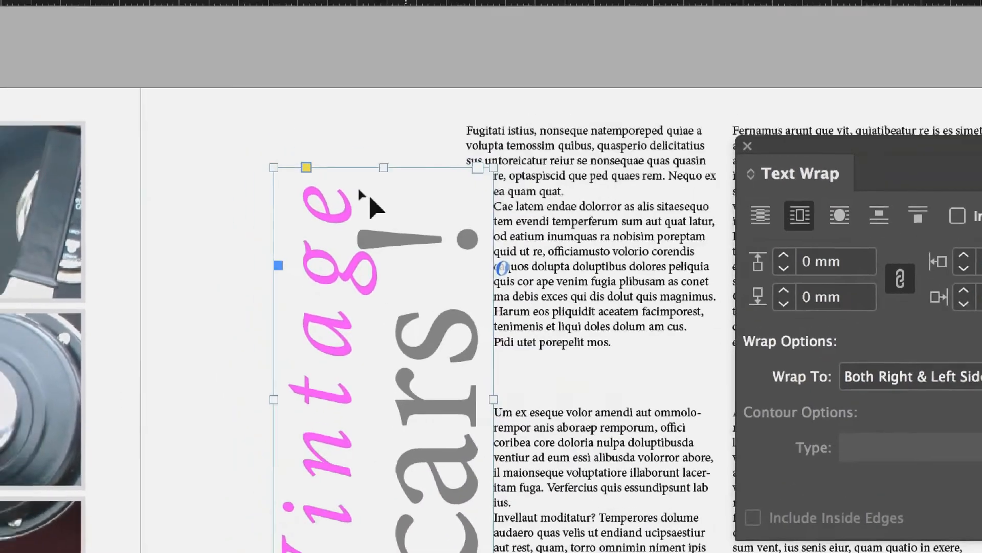
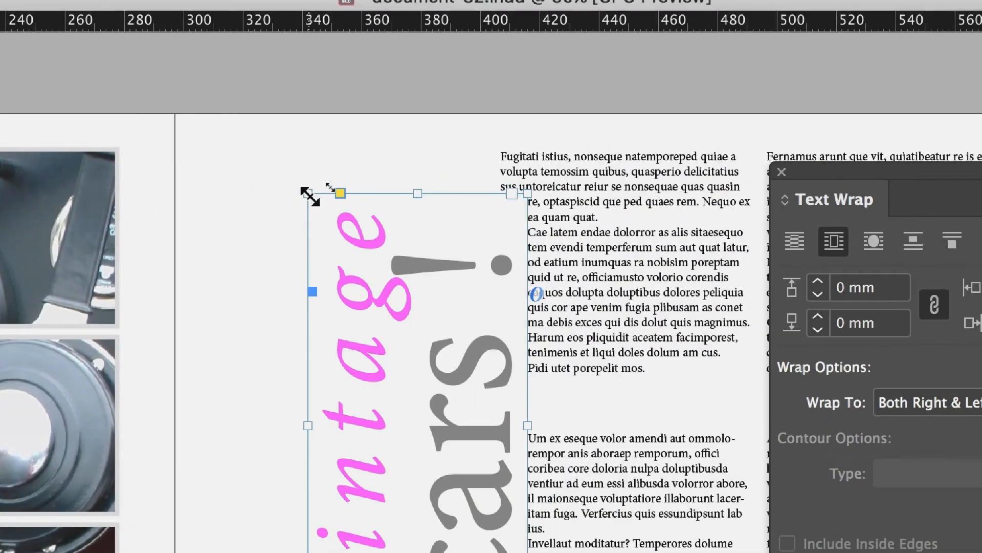
Try to scale the title frame down together with its text, and activate the Free Transform tool
drag(310, 196, 332, 241)
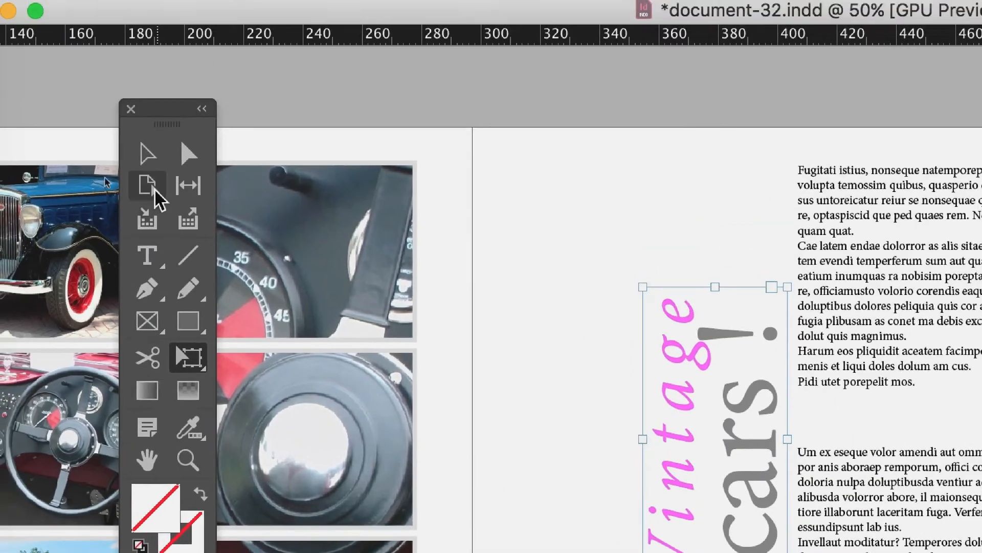
click(132, 114)
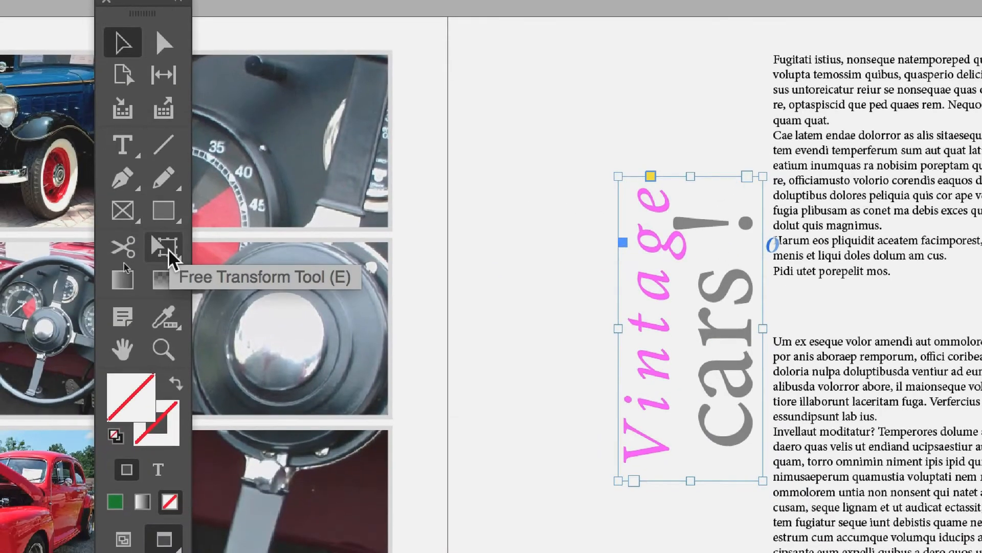
click(167, 248)
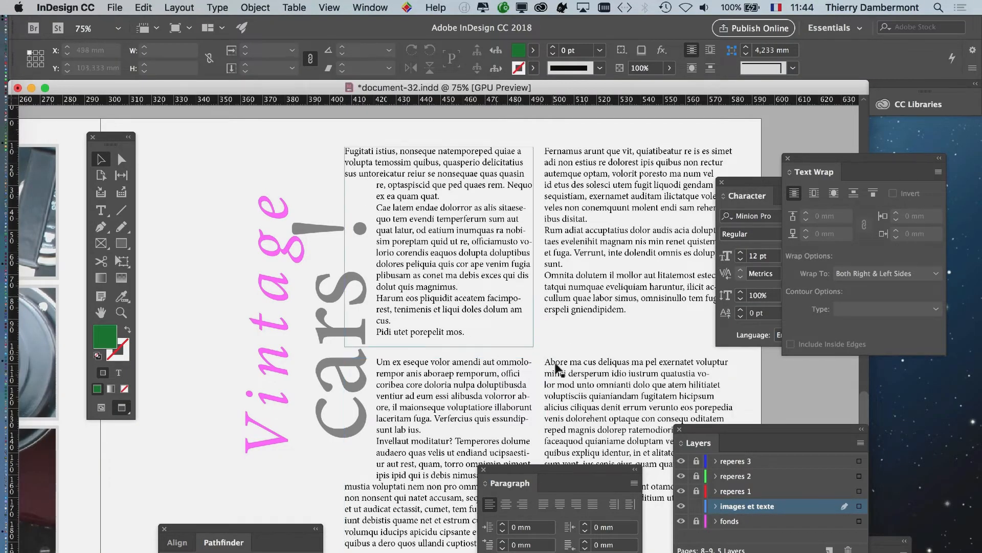
Review the layout of the document's spreads, including the crocodile, wolf, vintage cars and empty grid pages
scroll(462, 363, down, 4)
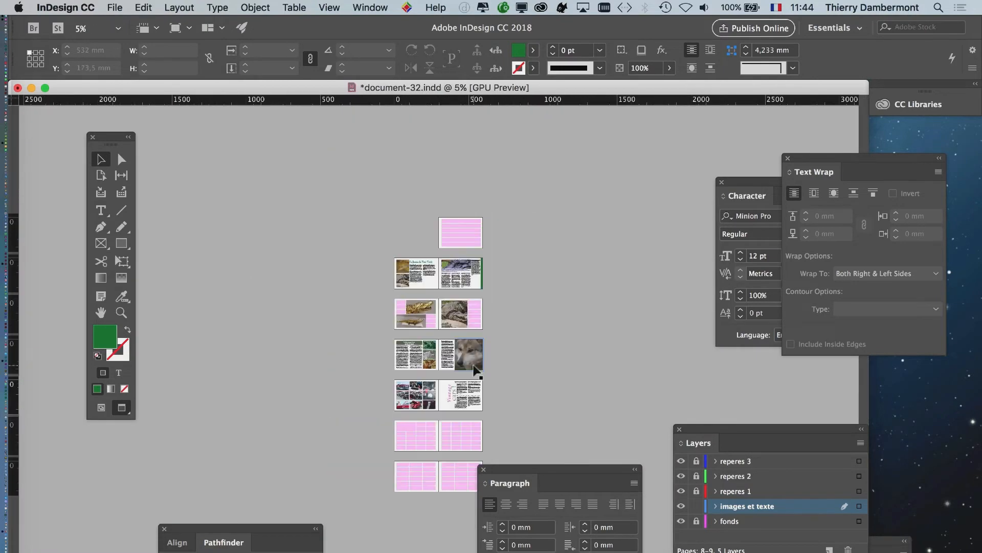
scroll(475, 367, up, 2)
scroll(477, 372, down, 5)
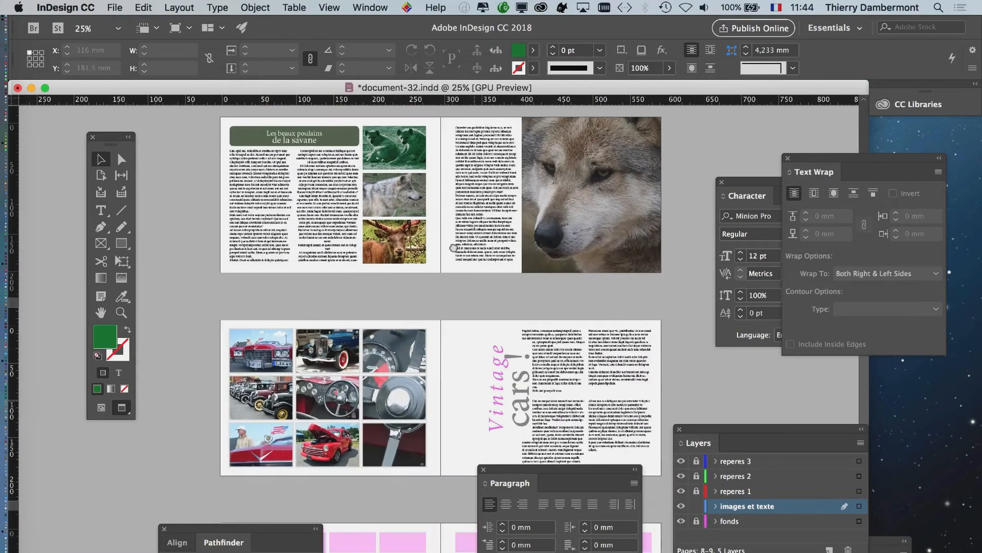
scroll(436, 252, down, 5)
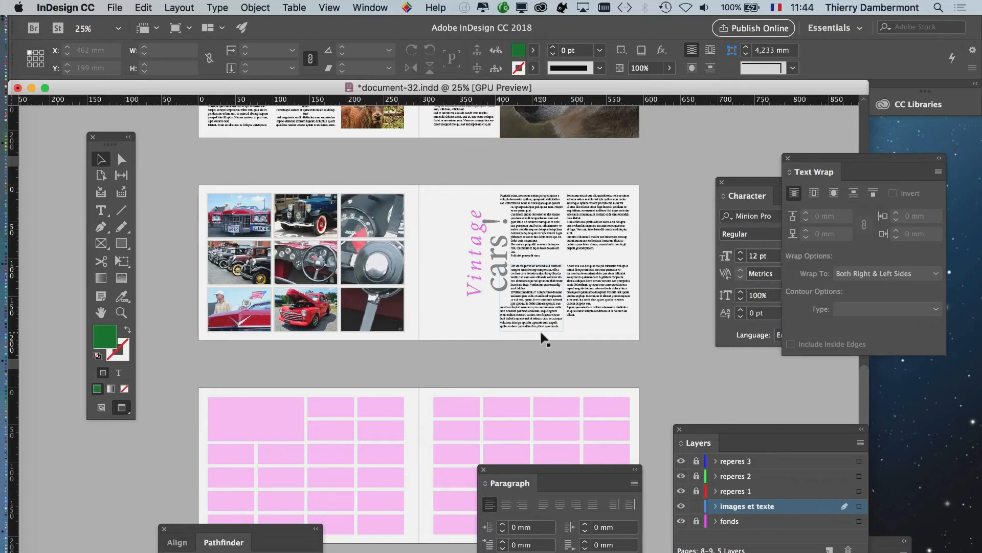
click(115, 8)
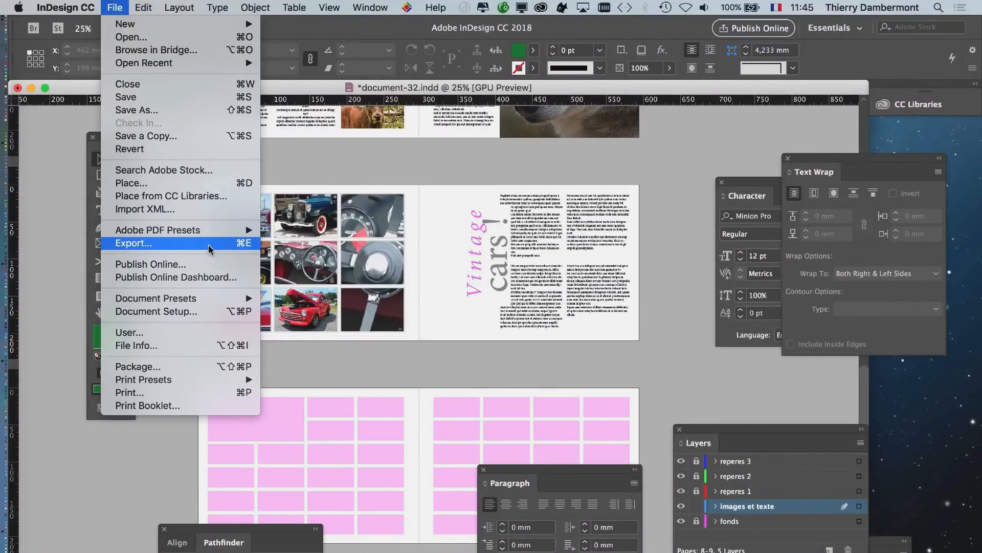
click(576, 169)
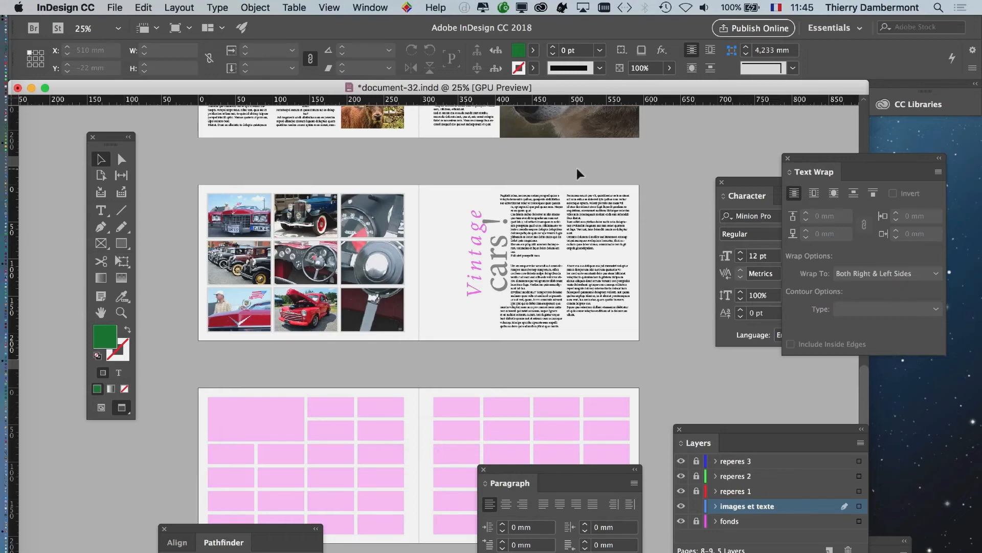
scroll(565, 258, up, 5)
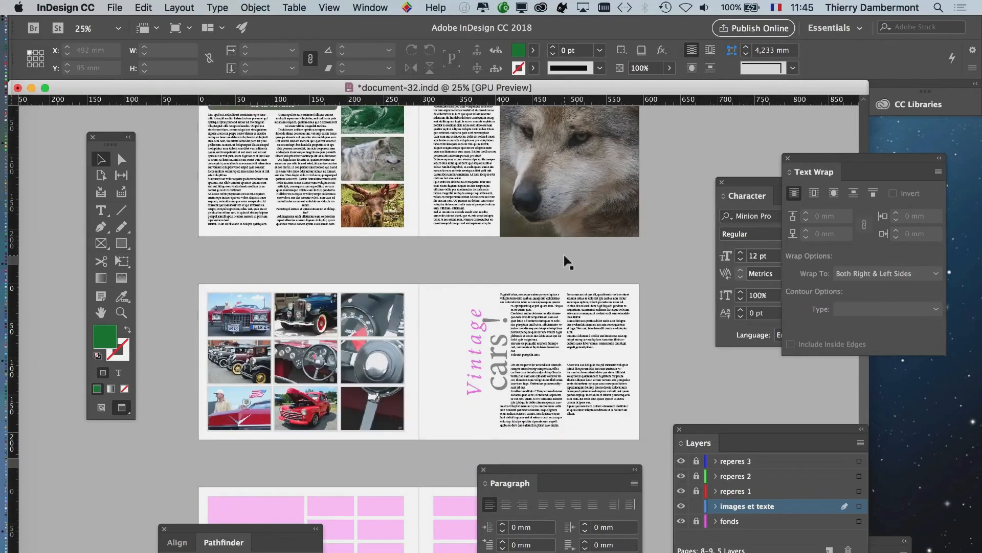
scroll(567, 262, up, 10)
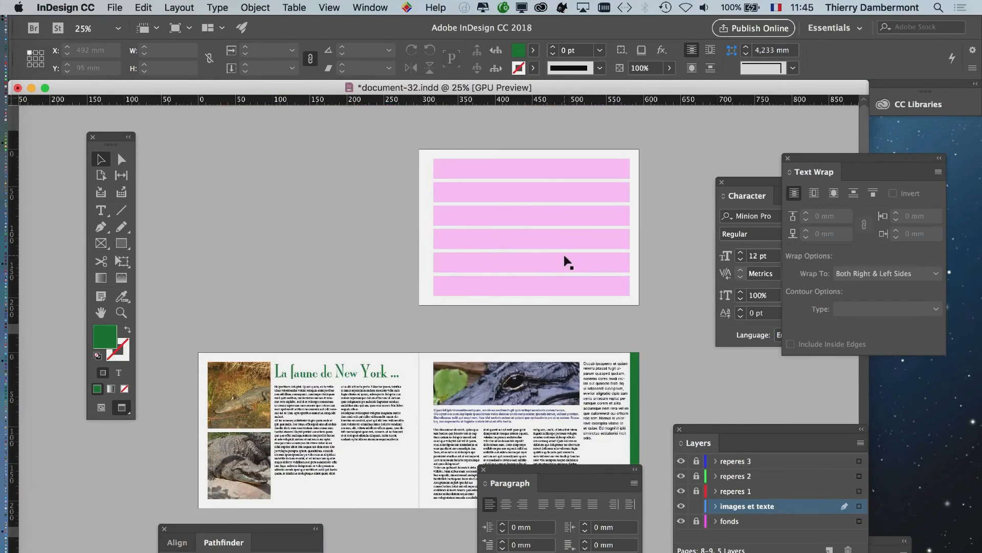
scroll(566, 261, down, 10)
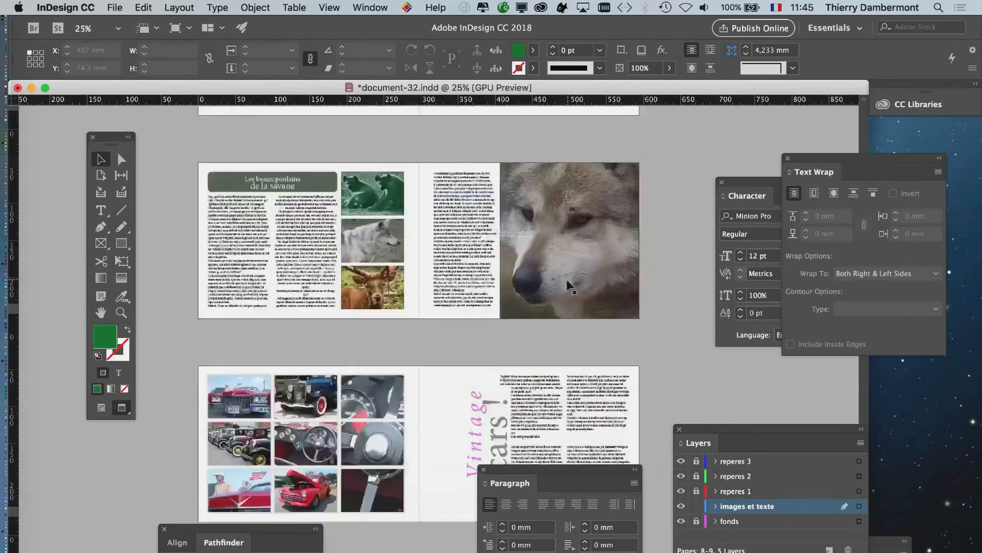
scroll(569, 287, down, 10)
scroll(392, 239, up, 5)
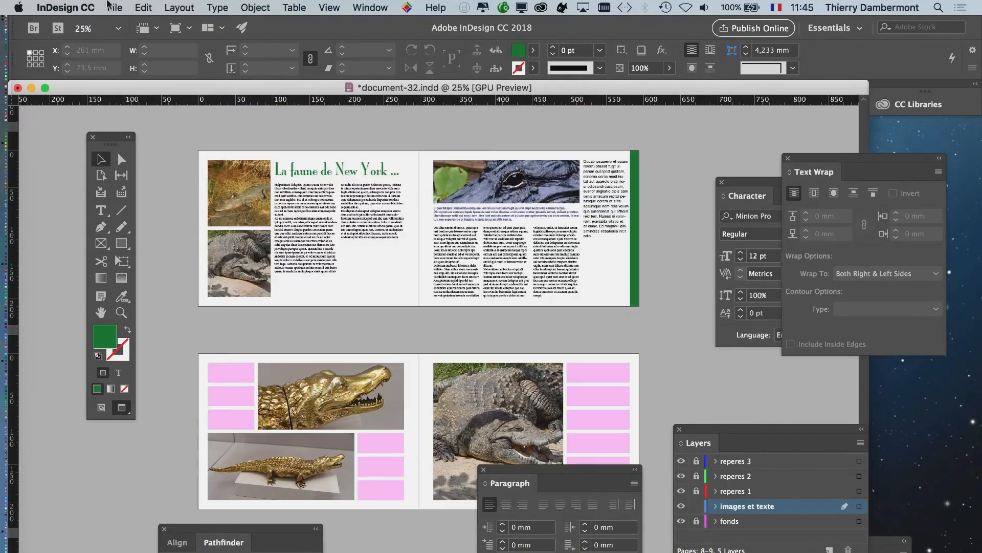
click(114, 7)
click(114, 7)
scroll(532, 209, down, 2)
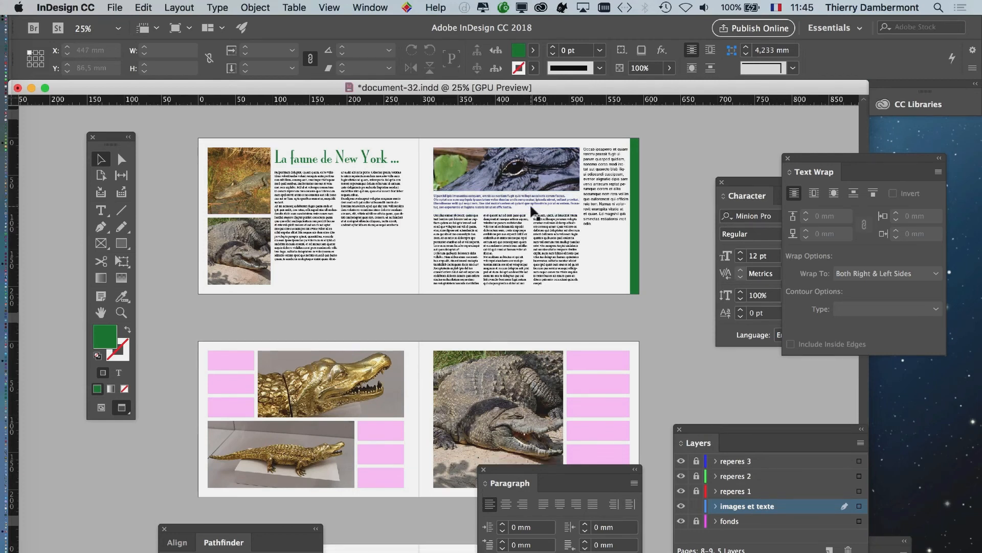